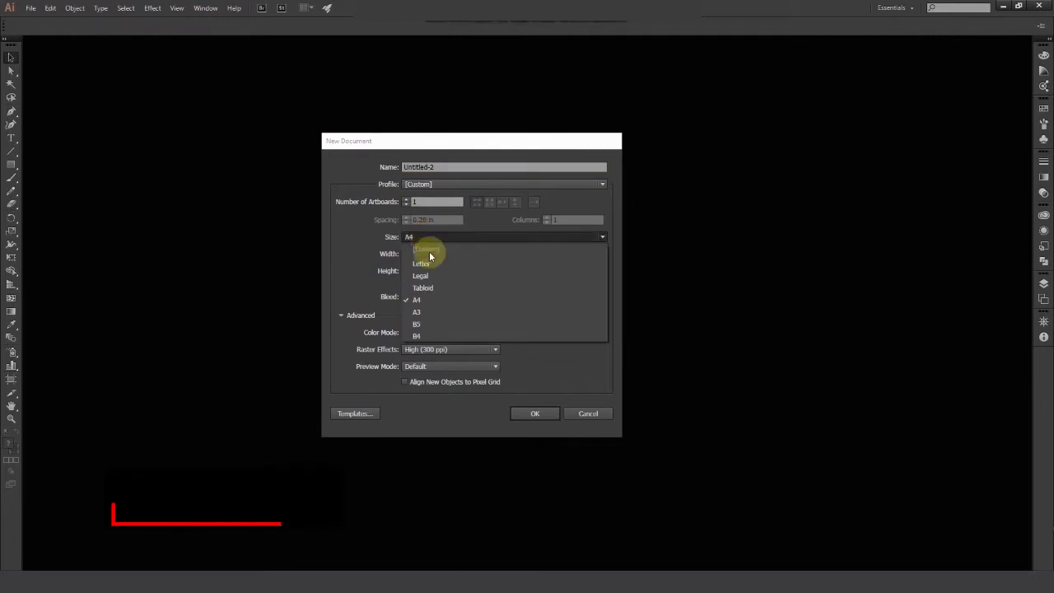
# Create a new A4 document in landscape orientation with inch units, CMYK color mode and 300 ppi raster effects
pyautogui.click(431, 298)
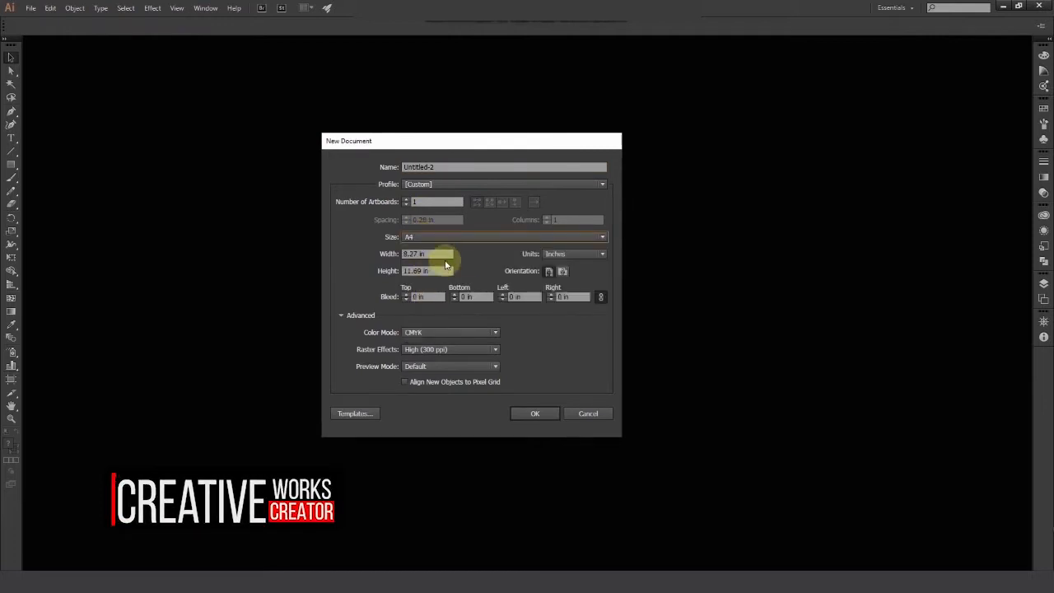
pyautogui.click(564, 272)
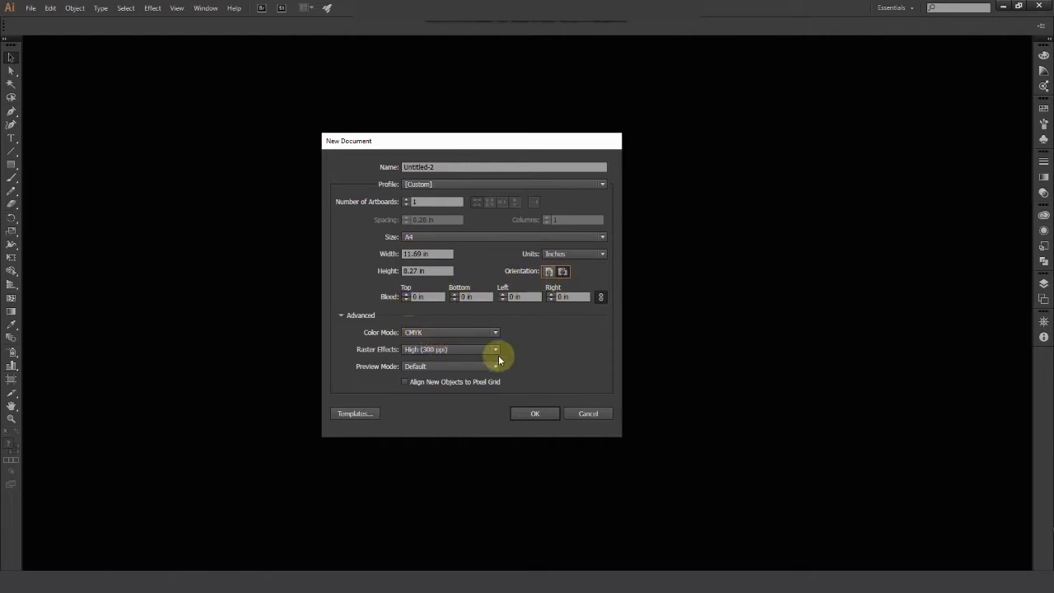
pyautogui.click(532, 414)
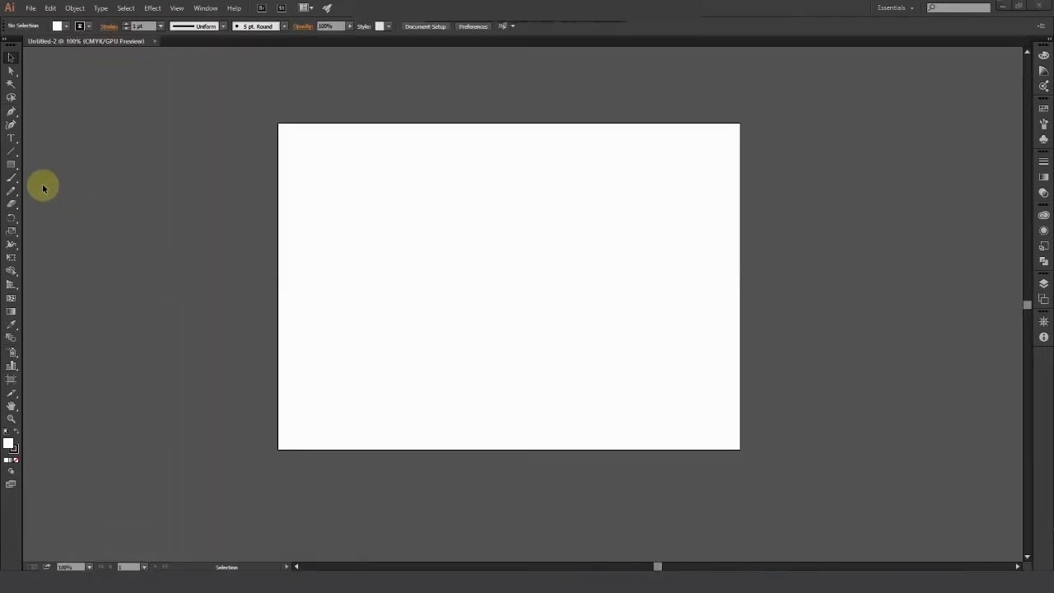
# Create a rectangle 3.25 in wide and 1.75 in high on the artboard
pyautogui.click(11, 165)
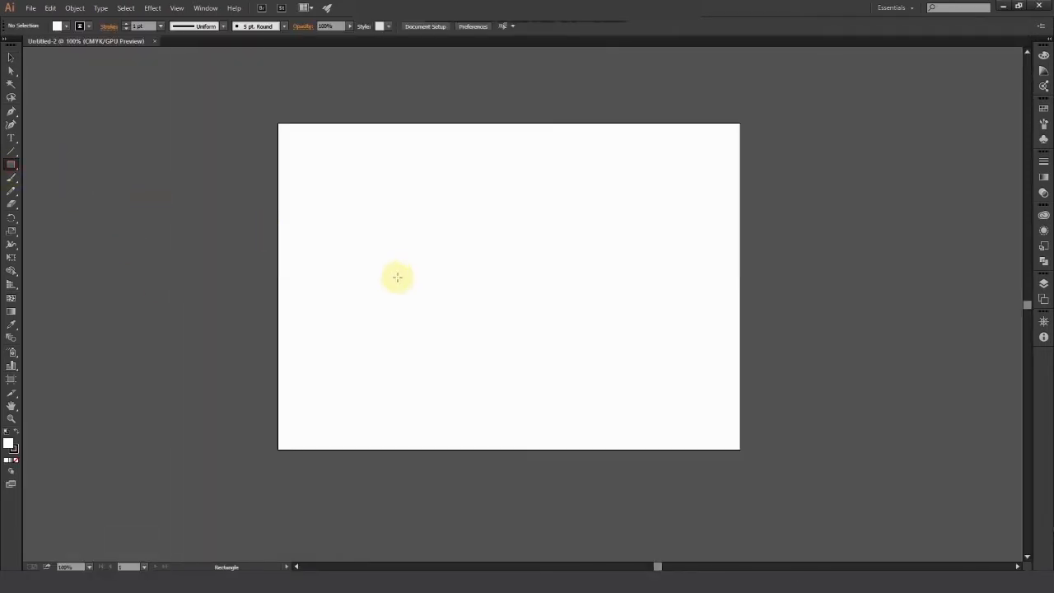
pyautogui.click(458, 294)
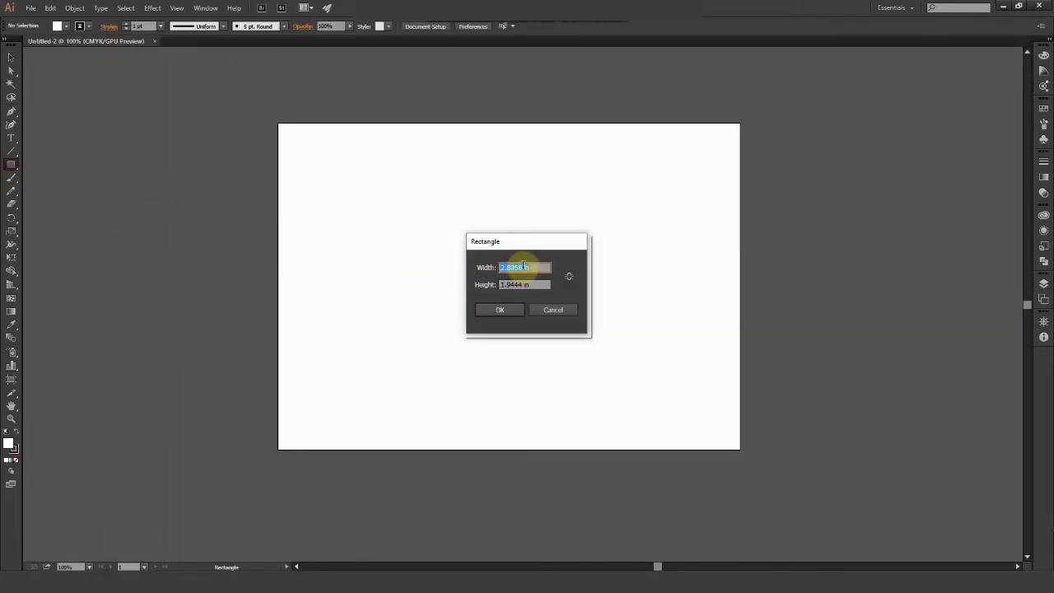
pyautogui.press('Tab')
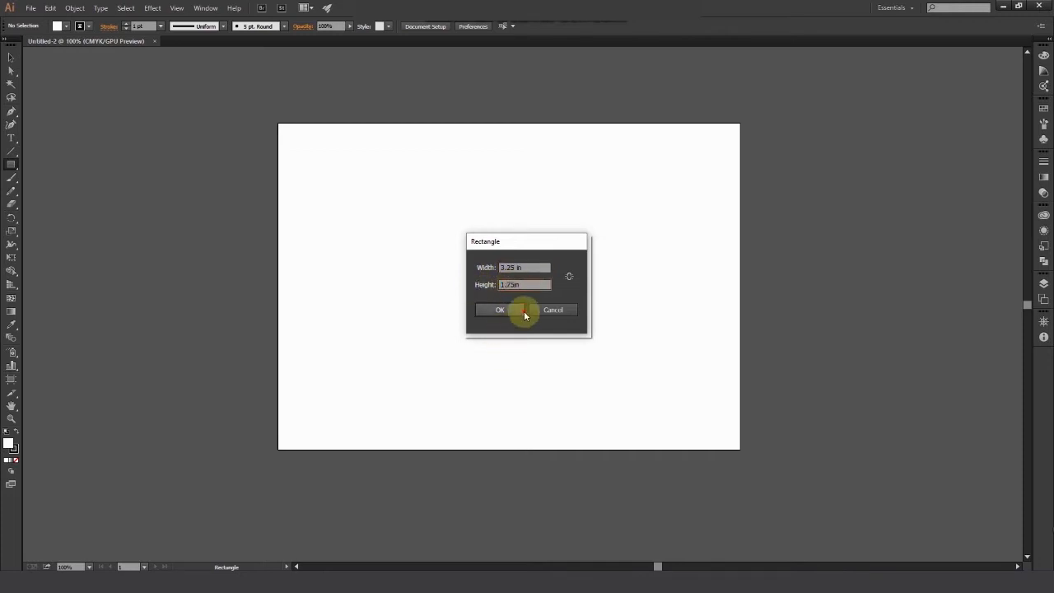
pyautogui.click(512, 310)
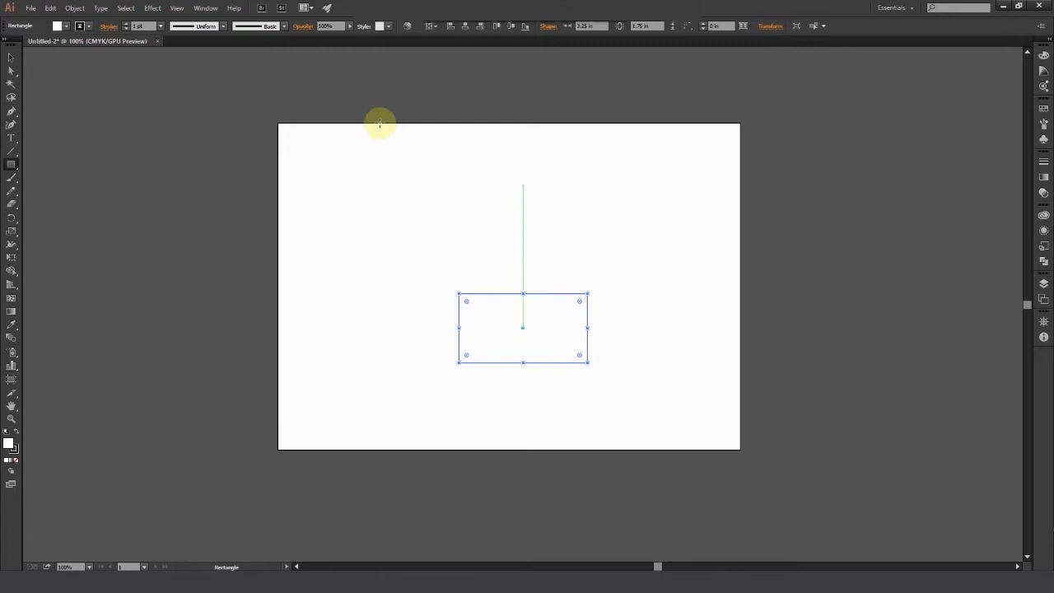
# Display the Align and Transform controls for the workspace
pyautogui.click(205, 7)
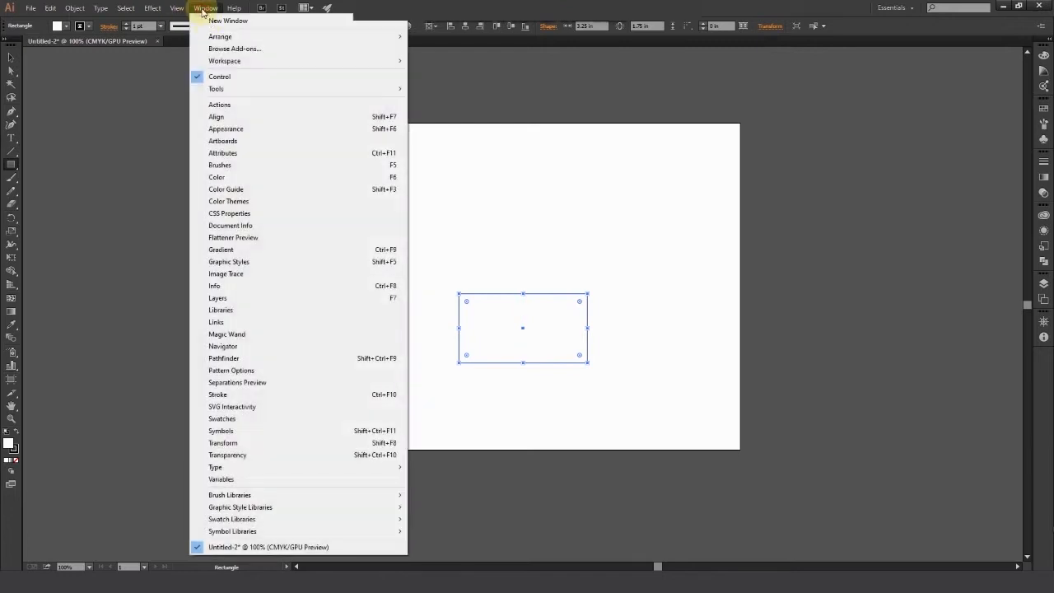
pyautogui.click(217, 117)
pyautogui.click(206, 8)
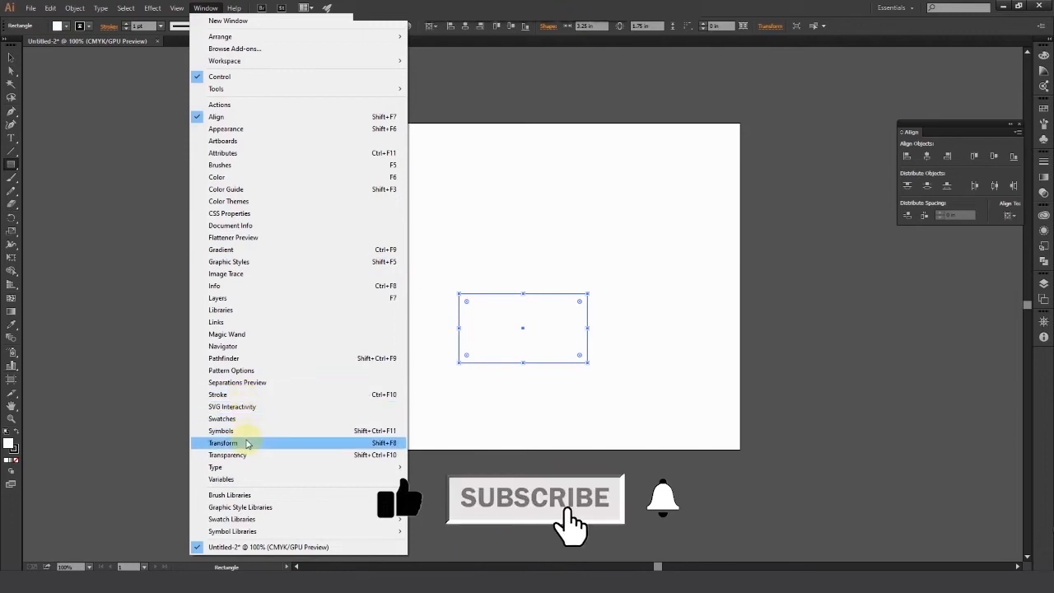
pyautogui.click(245, 443)
# Center the 3.25 × 1.75 in rectangle horizontally and vertically on the artboard
pyautogui.click(10, 56)
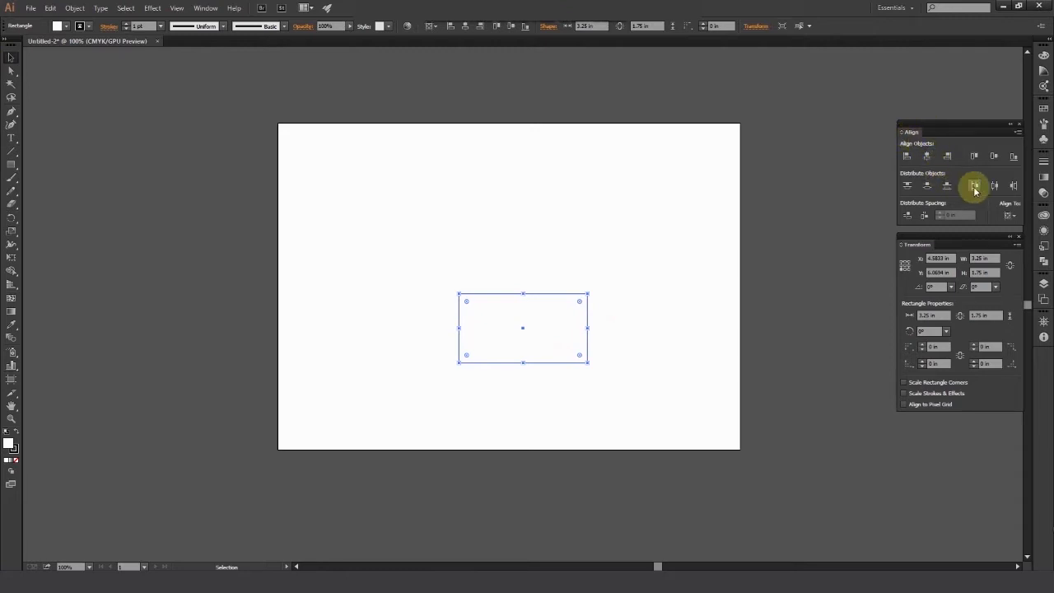
pyautogui.click(1011, 216)
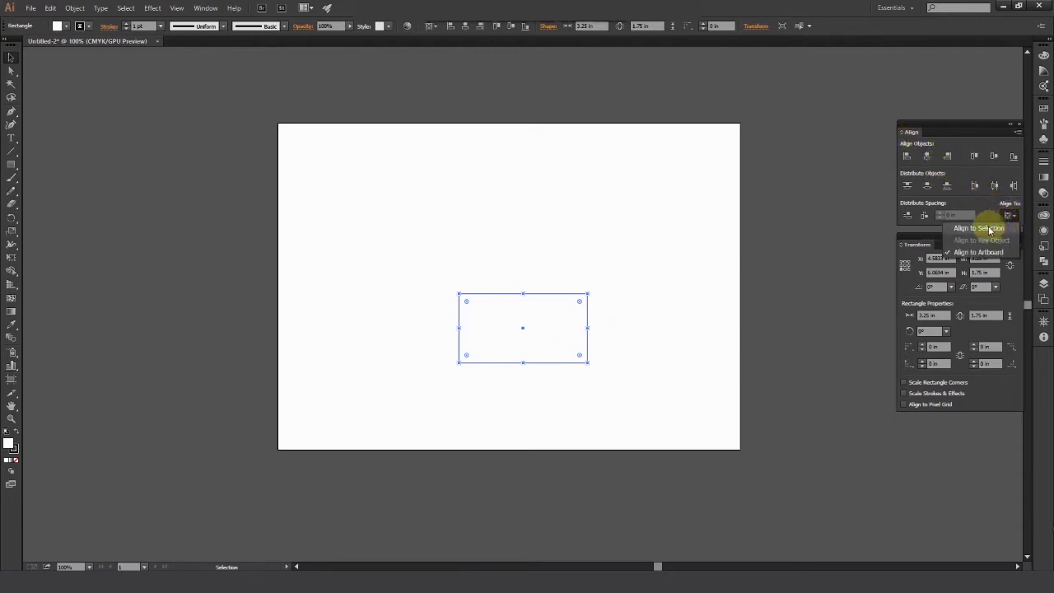
pyautogui.click(1005, 228)
pyautogui.click(927, 156)
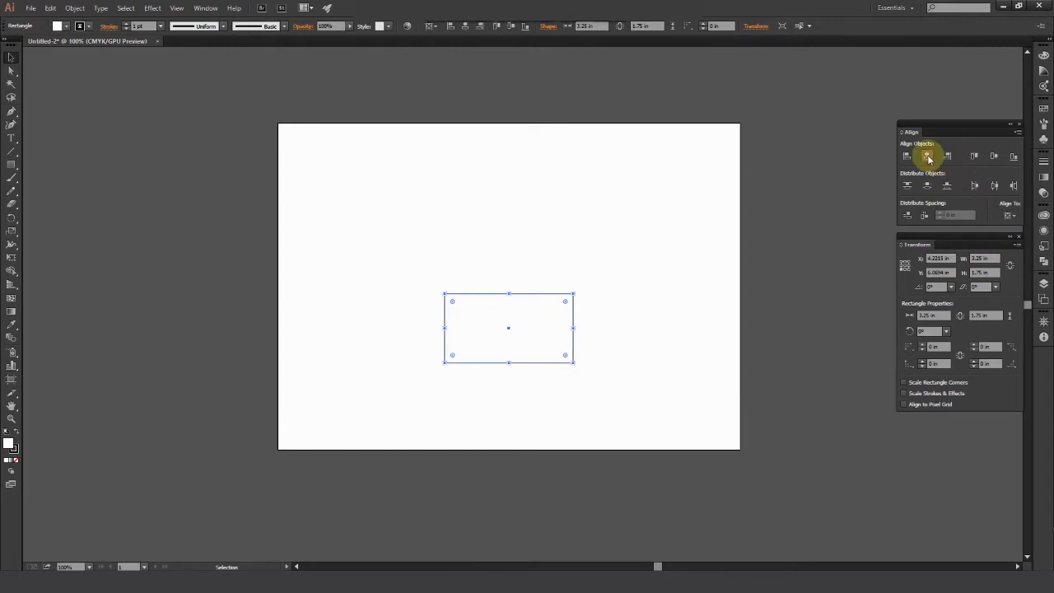
pyautogui.click(994, 155)
# Set the centered rectangle's stroke weight to 0.25 pt and deselect it
pyautogui.click(1042, 163)
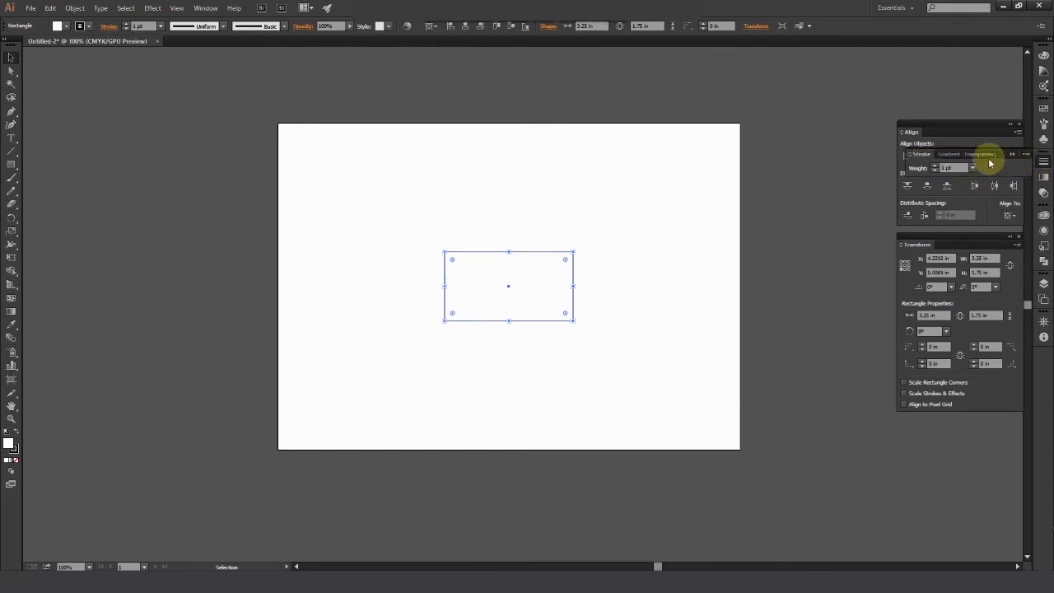
pyautogui.click(972, 168)
pyautogui.click(984, 181)
pyautogui.click(794, 195)
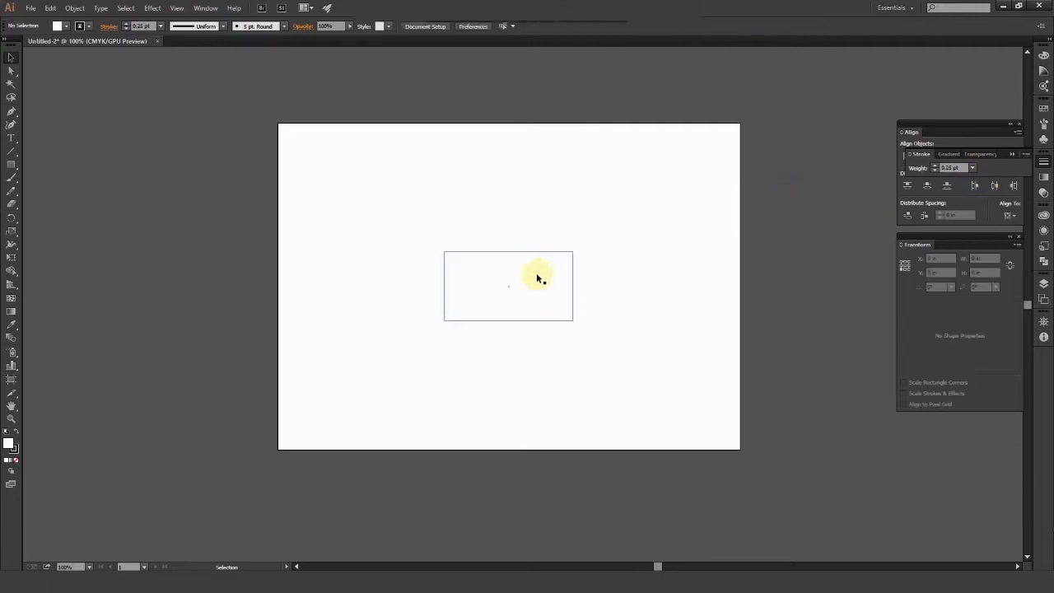
# Create a second rectangle 3.5 in wide and 2 in high
pyautogui.hotkey('ctrl', '+')
pyautogui.hotkey('ctrl', '+')
pyautogui.hotkey('ctrl', '-')
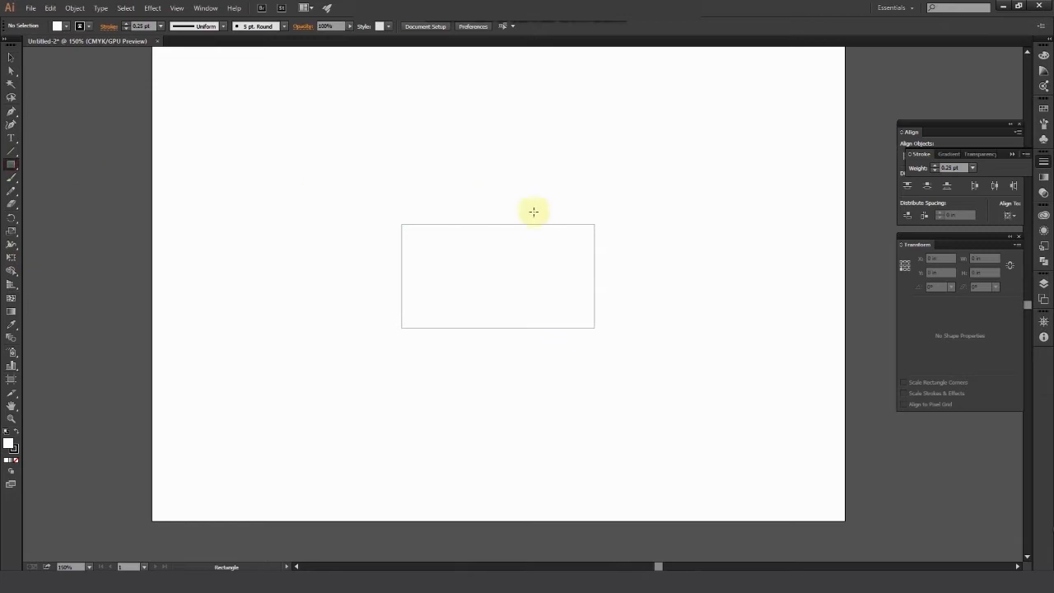
pyautogui.click(515, 261)
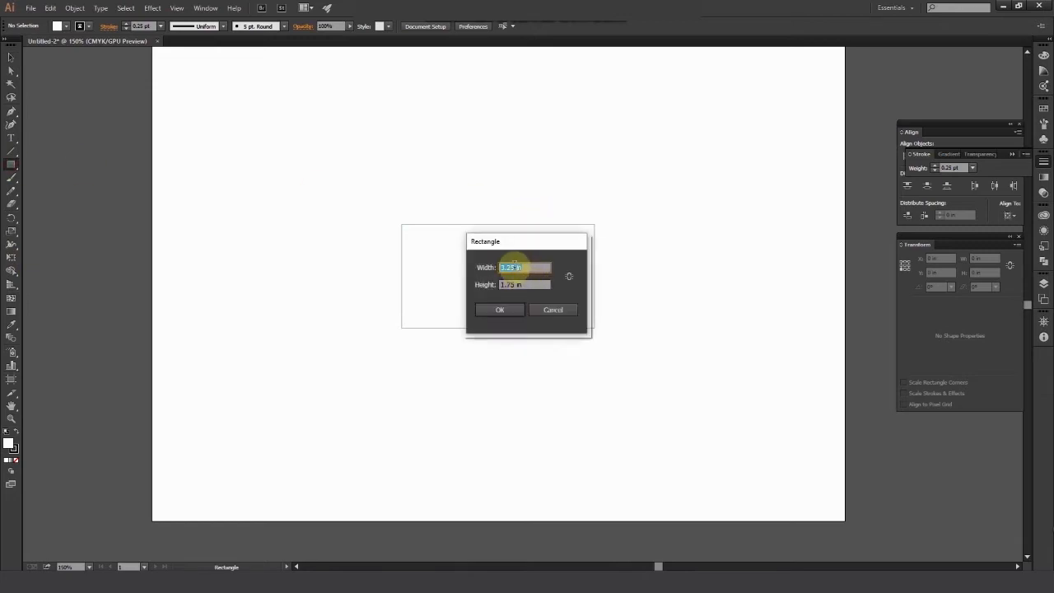
pyautogui.click(518, 284)
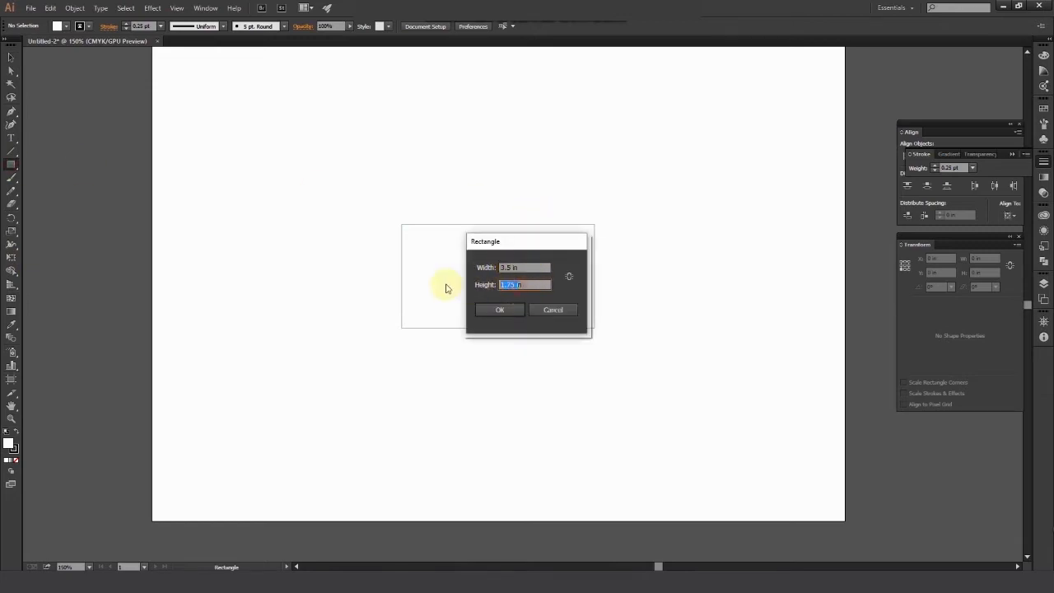
pyautogui.moveTo(513, 284); pyautogui.dragTo(449, 287)
pyautogui.click(496, 310)
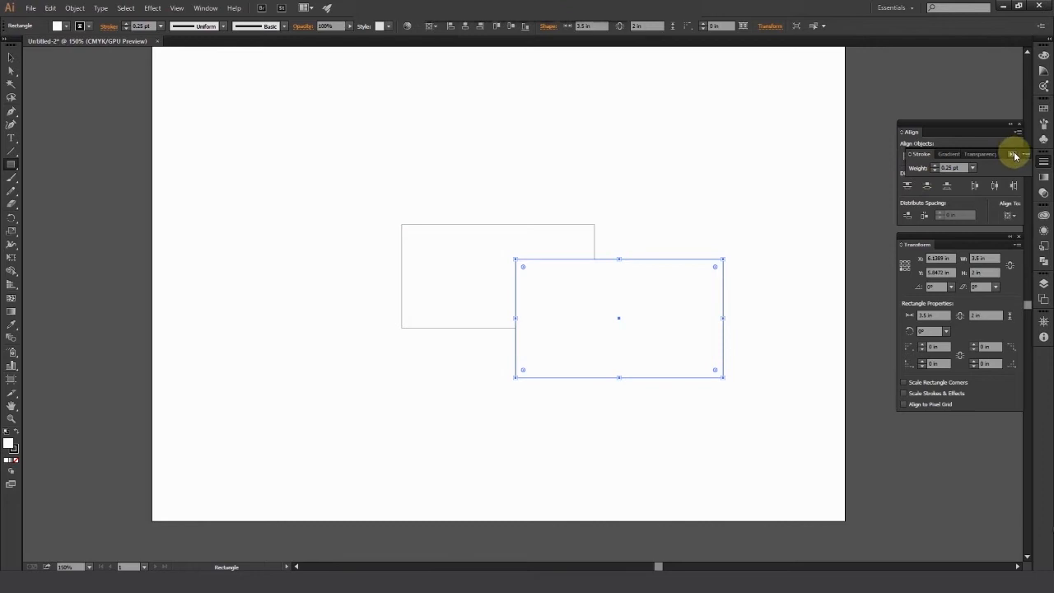
# Center the 3.5 × 2 in rectangle on the artboard in both directions and send it to the back
pyautogui.click(984, 181)
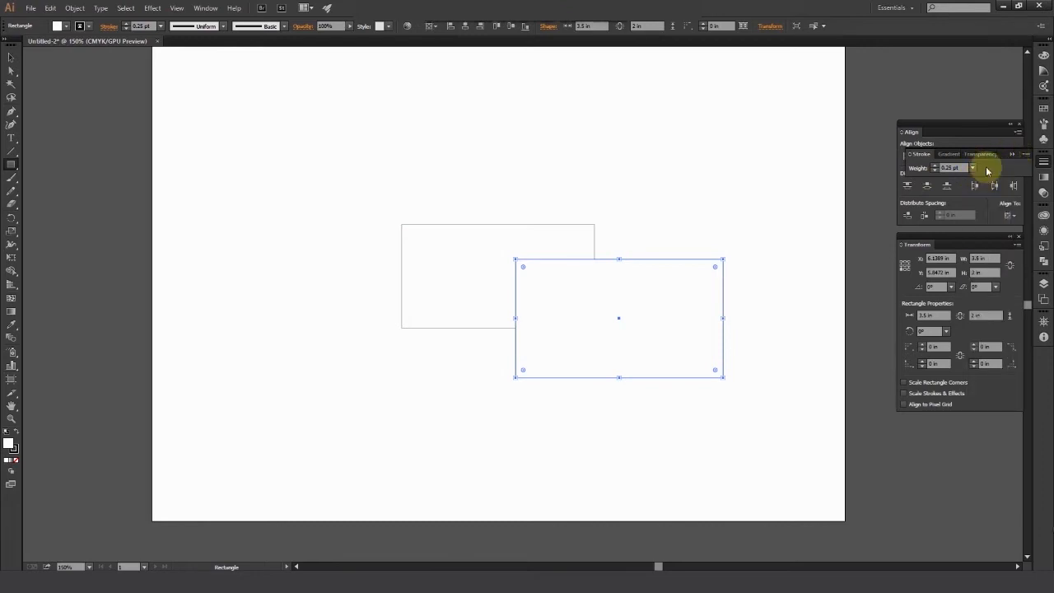
pyautogui.click(1013, 154)
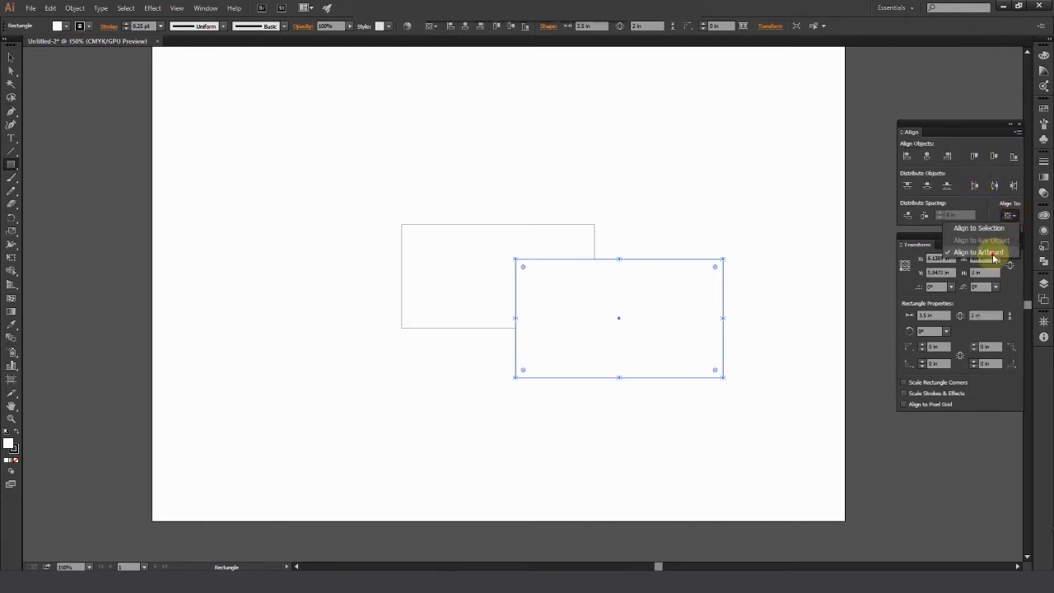
pyautogui.click(925, 156)
pyautogui.hotkey('ctrl', 'shift', '[')
pyautogui.click(995, 157)
pyautogui.hotkey('ctrl', 'shift', '[')
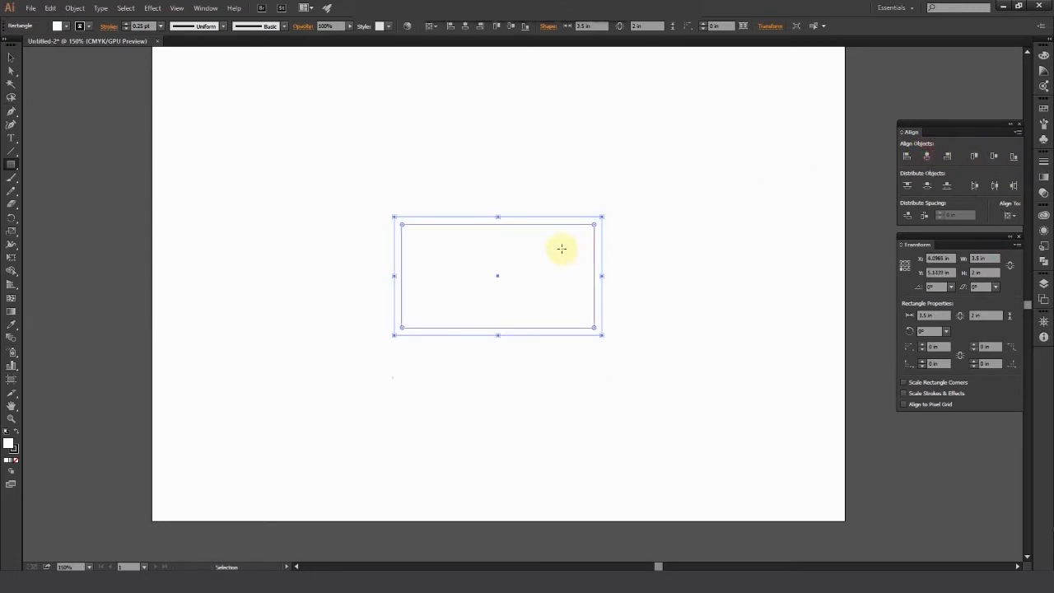
pyautogui.hotkey('ctrl', 'shift', 'a')
# Create a third rectangle 3.75 in wide and 2.25 in high
pyautogui.click(11, 165)
pyautogui.click(504, 282)
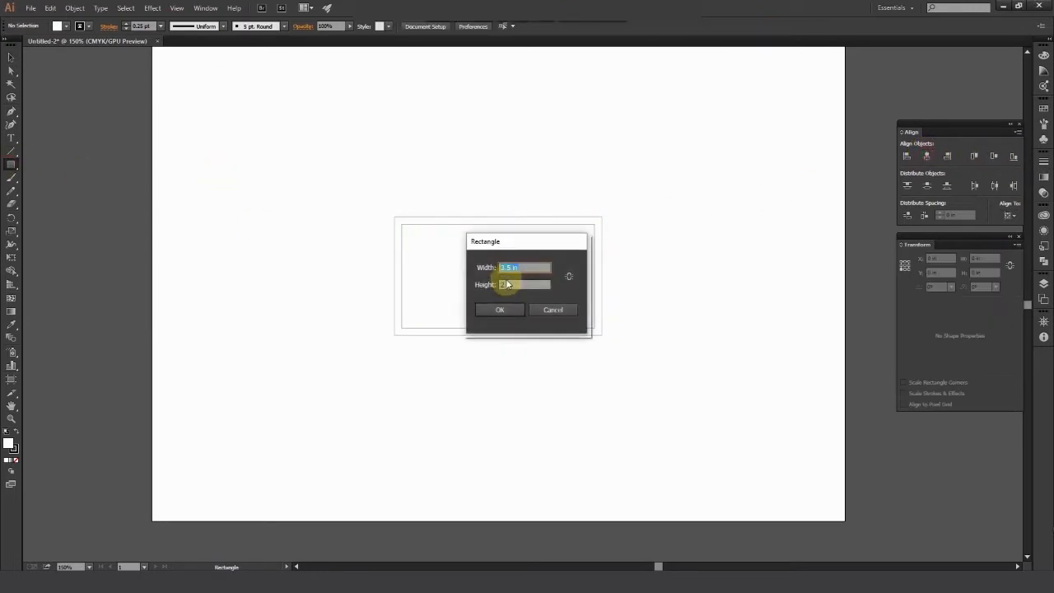
pyautogui.moveTo(511, 266); pyautogui.dragTo(482, 264)
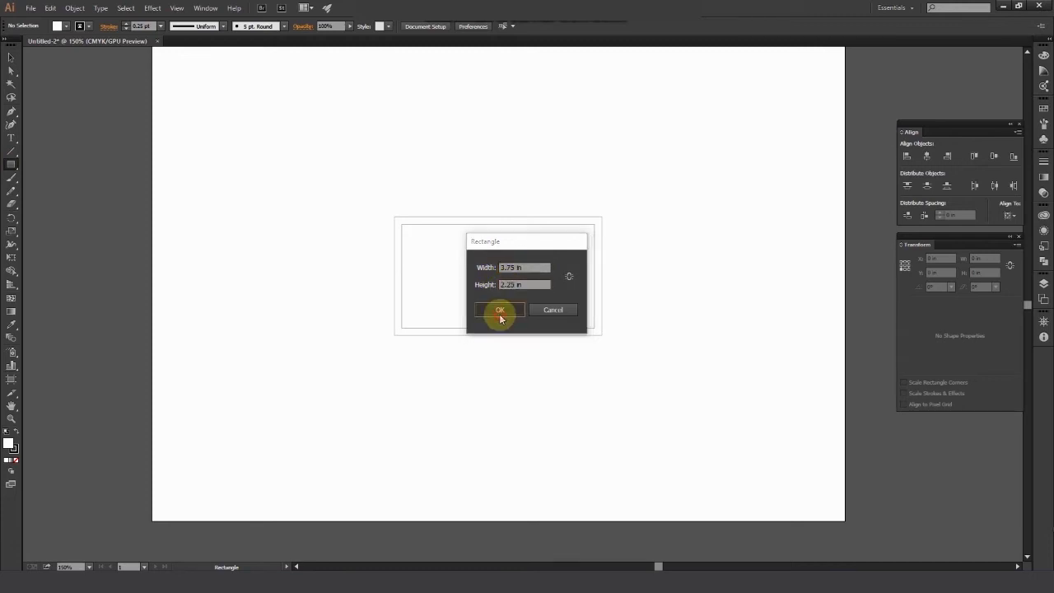
pyautogui.click(499, 312)
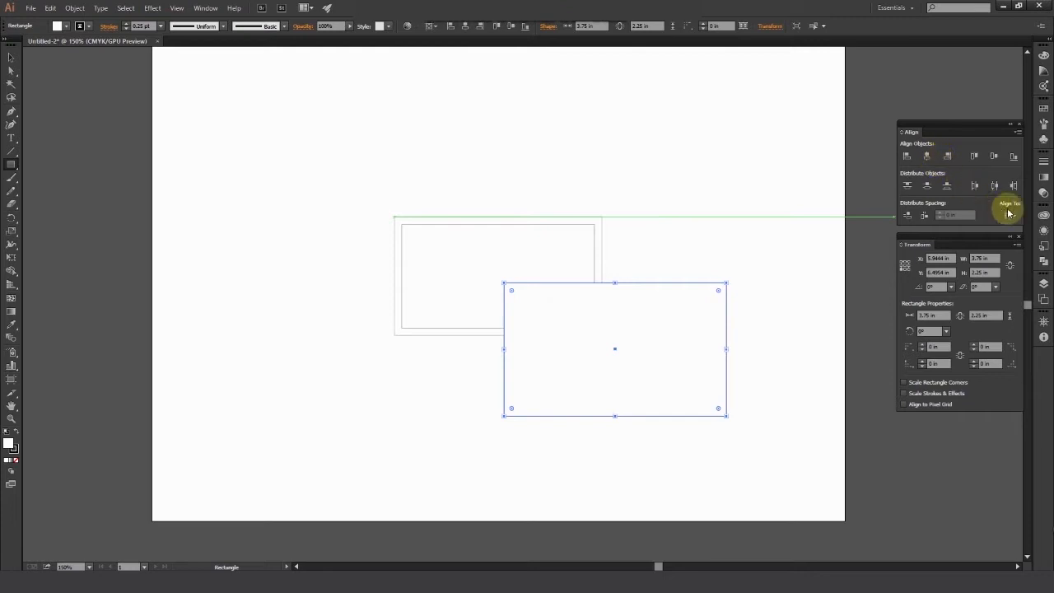
# Center the 3.75 × 2.25 in rectangle on the artboard in both directions and send it behind the other two
pyautogui.click(926, 155)
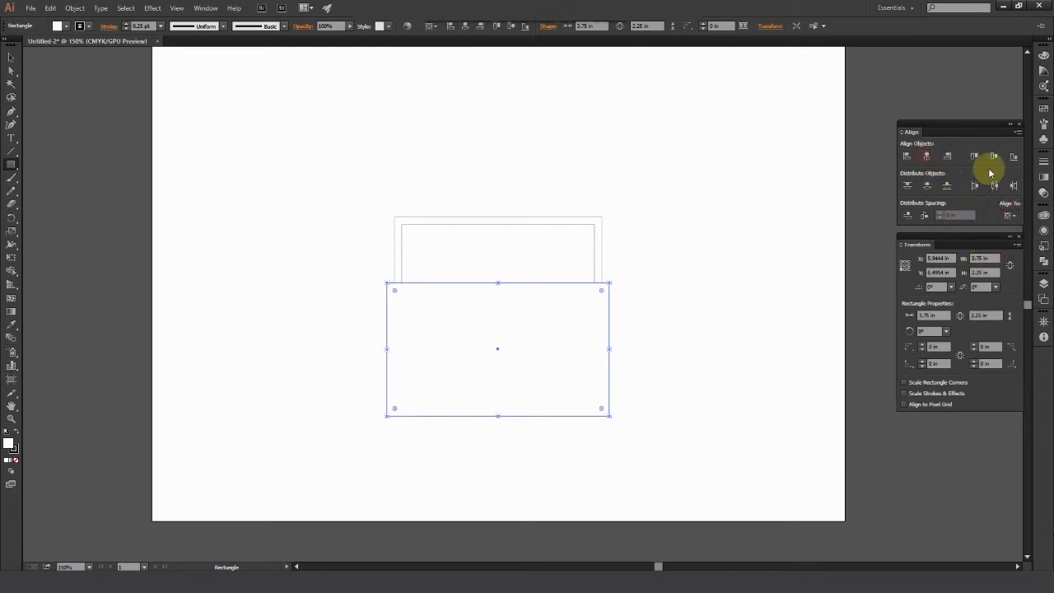
pyautogui.click(994, 156)
pyautogui.hotkey('ctrl', 'shift', '[')
pyautogui.hotkey('ctrl', 'shift', '[')
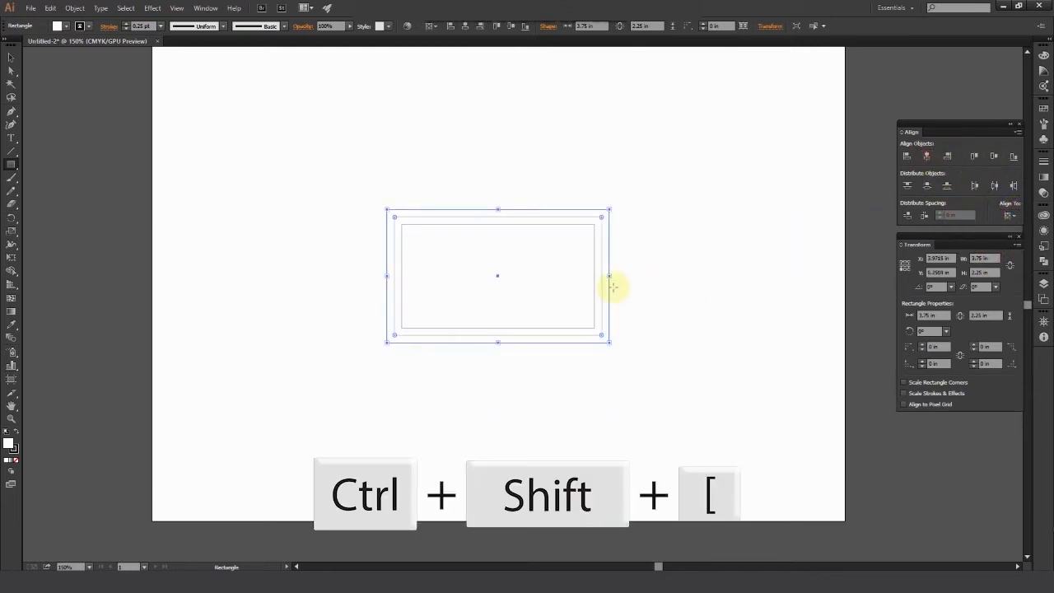
# Apply a 0.25 pt stroke weight to the outermost rectangle and deselect it
pyautogui.click(1043, 164)
pyautogui.click(972, 169)
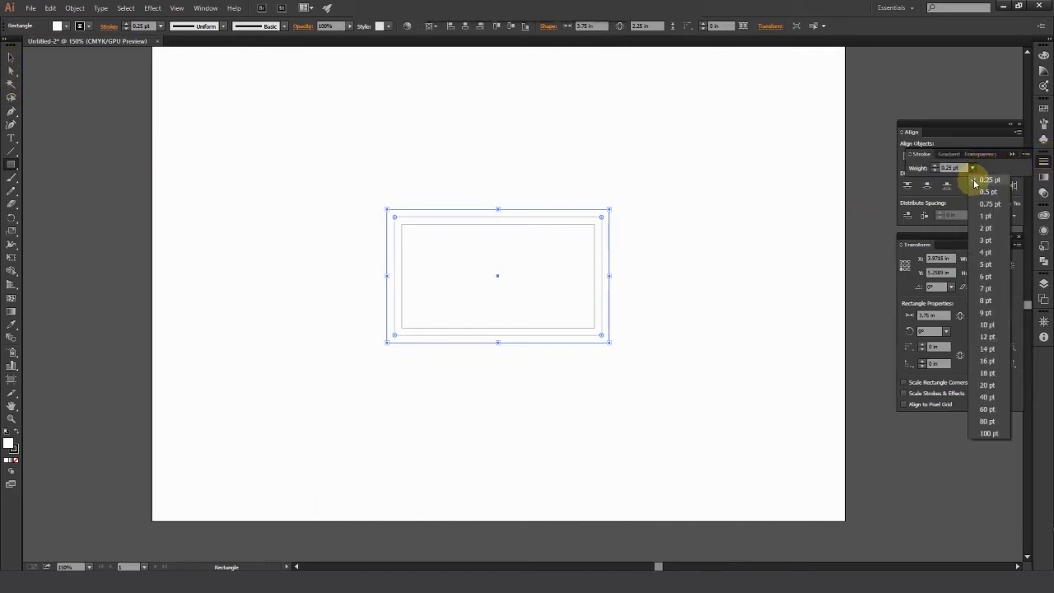
pyautogui.click(974, 183)
pyautogui.click(11, 57)
pyautogui.click(289, 165)
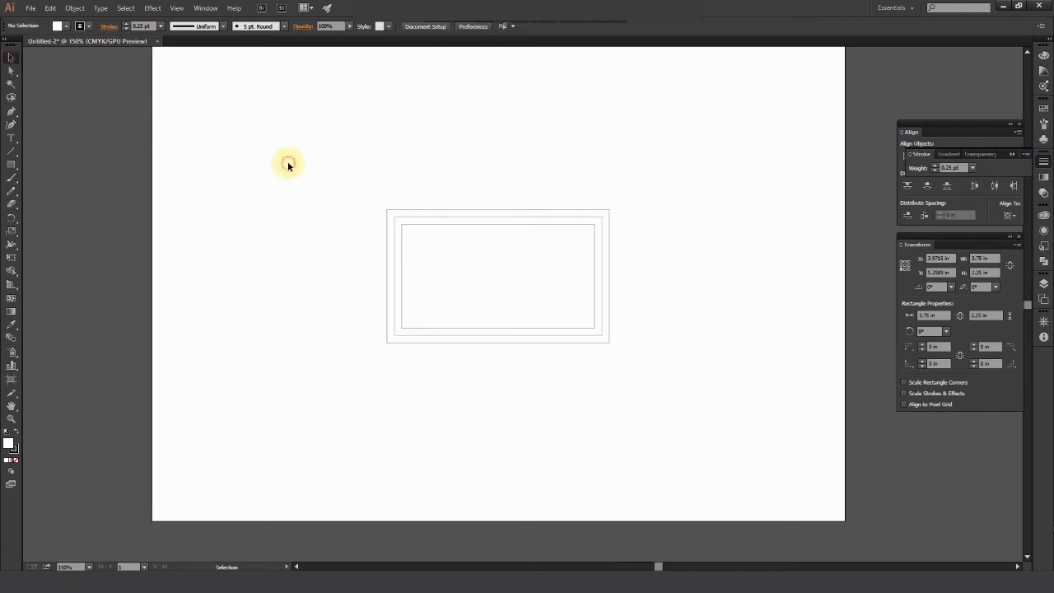
# Apply the Crop Marks effect to the middle 3.5 × 2 in rectangle and deselect it
pyautogui.click(602, 220)
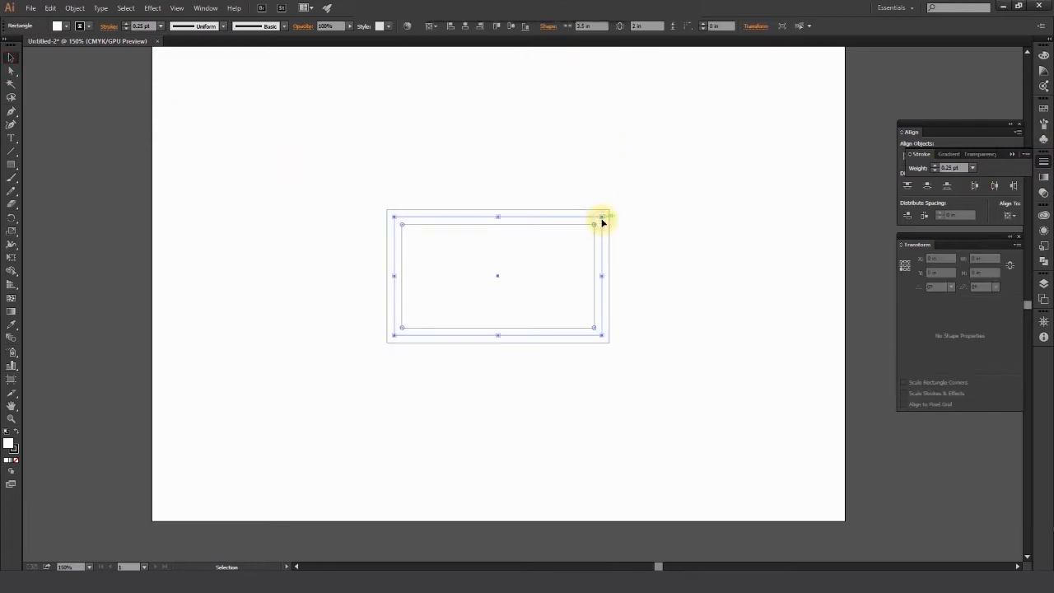
pyautogui.click(144, 9)
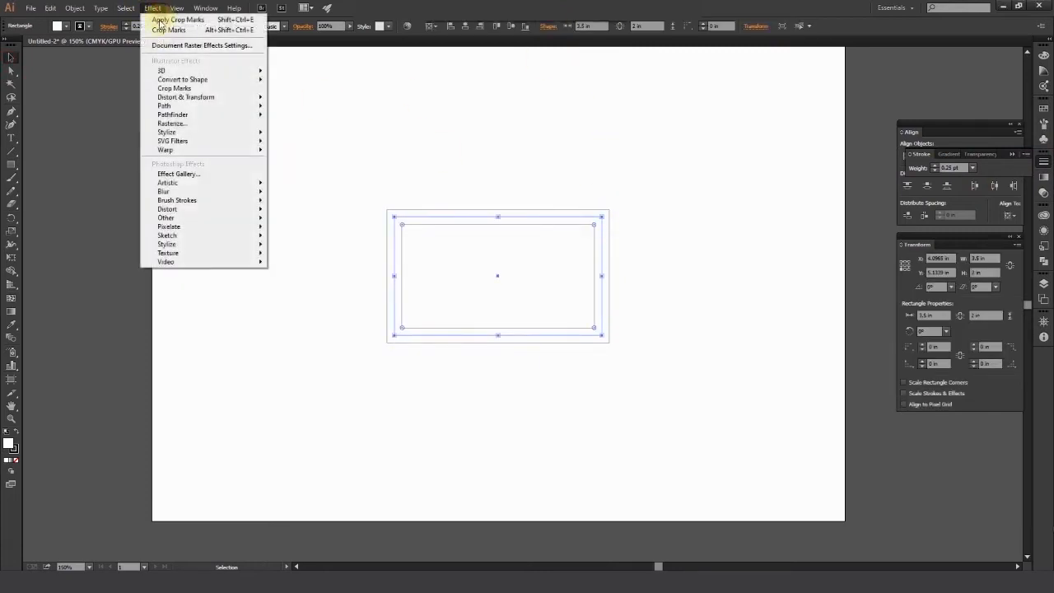
pyautogui.click(192, 89)
pyautogui.click(335, 163)
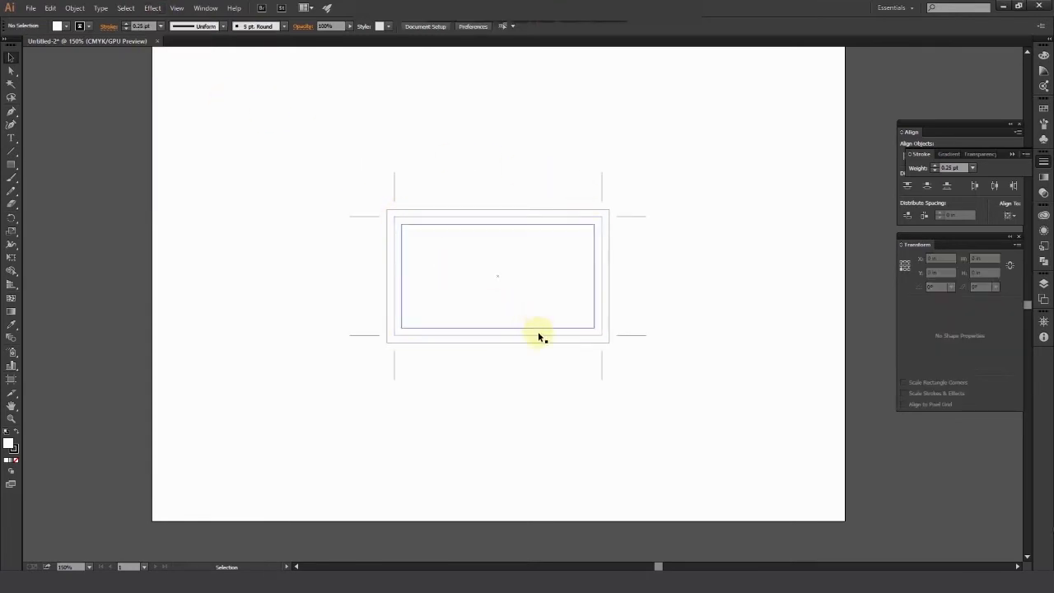
# Lock all three nested rectangles together with the crop marks
pyautogui.moveTo(673, 407); pyautogui.dragTo(240, 104)
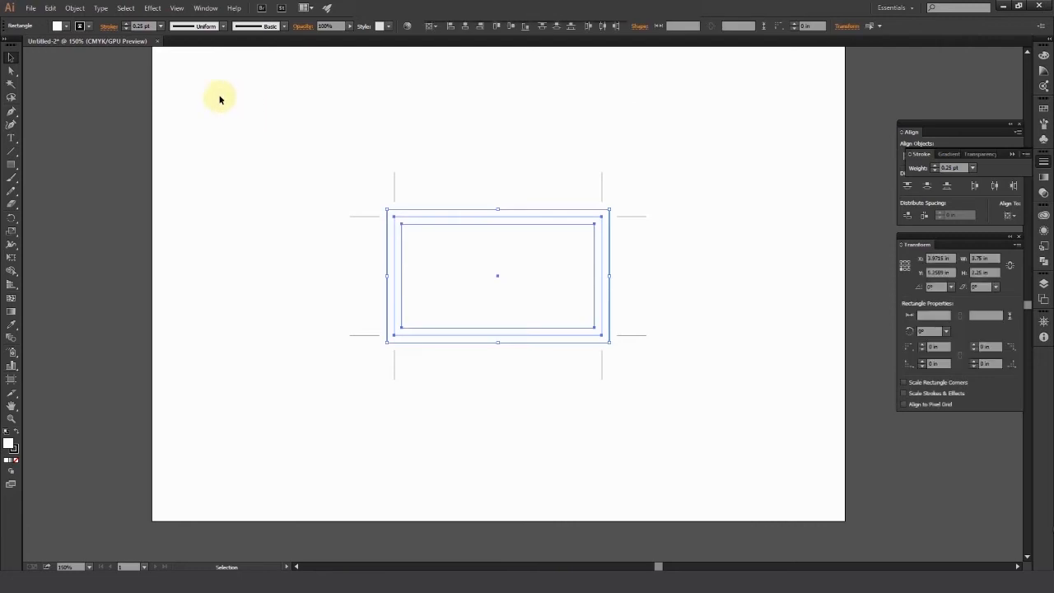
pyautogui.click(75, 9)
pyautogui.moveTo(153, 73)
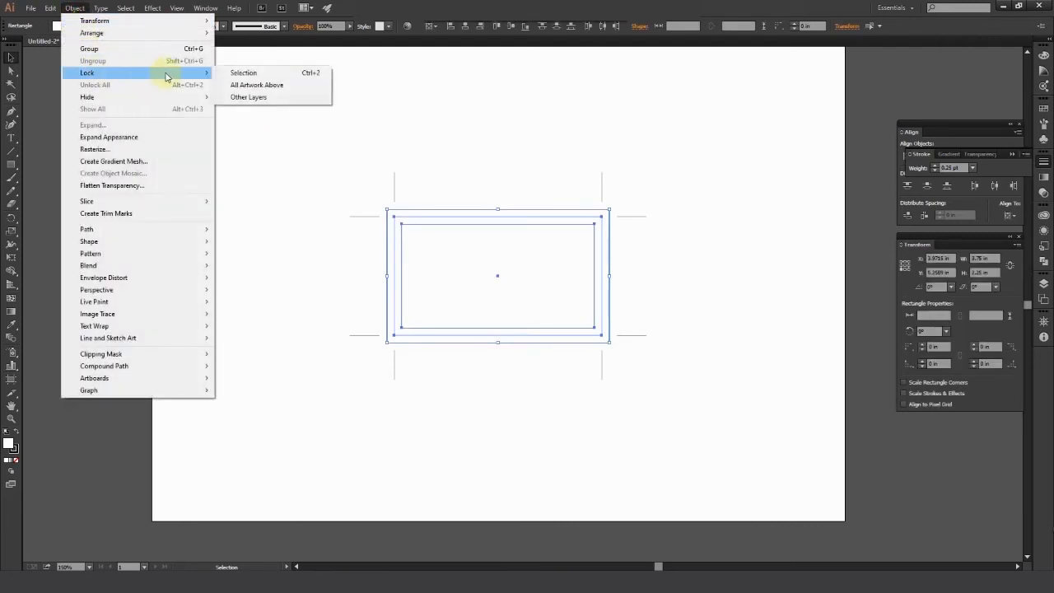
pyautogui.click(242, 73)
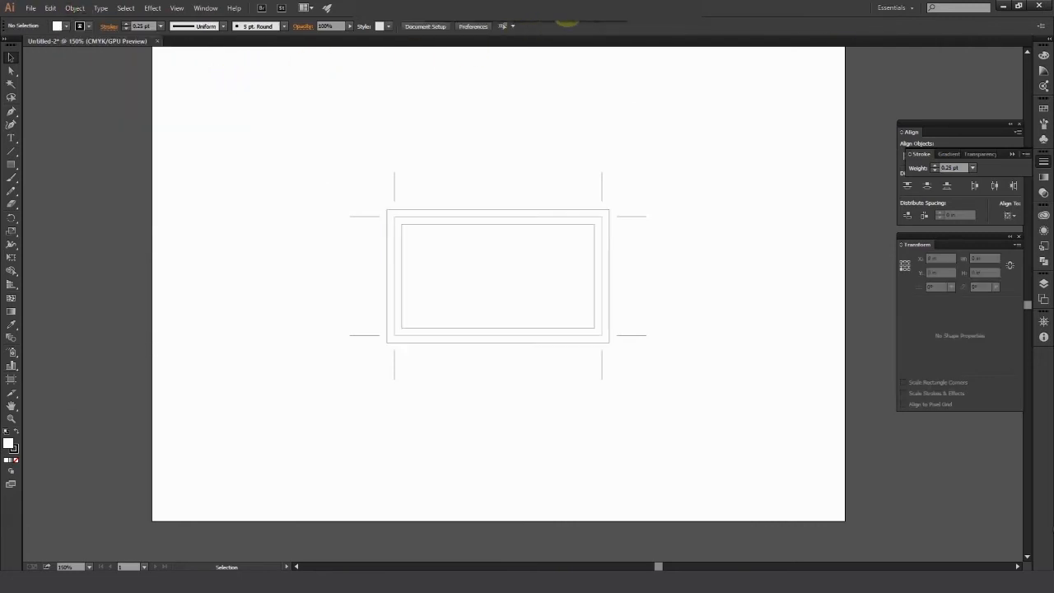
# Show the rulers, place two horizontal and two vertical guides along the outermost rectangle's edges, and lock the guides
pyautogui.hotkey('ctrl', 'r')
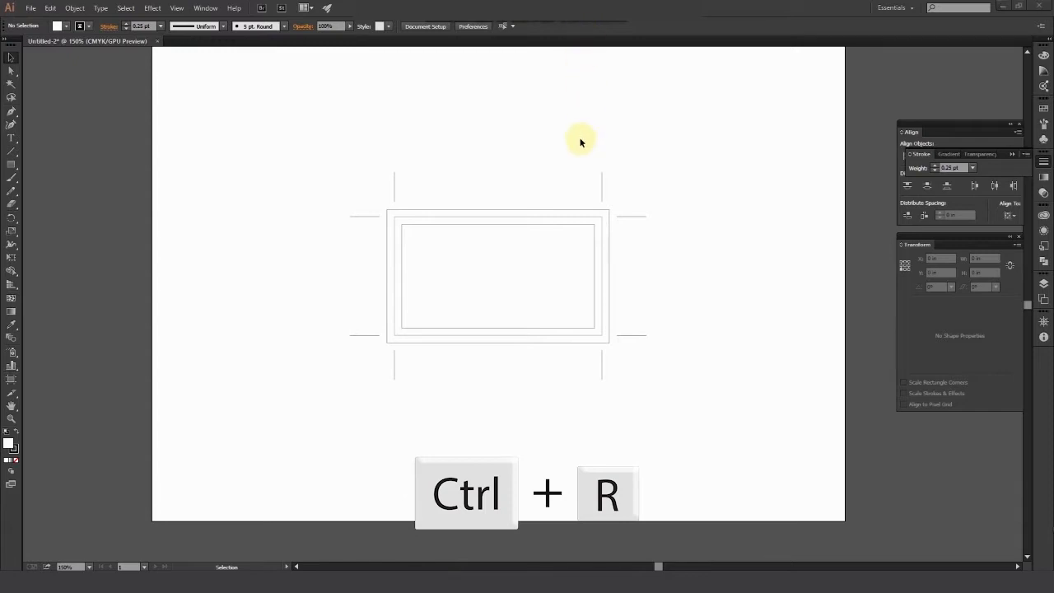
pyautogui.moveTo(539, 51); pyautogui.dragTo(514, 217)
pyautogui.moveTo(510, 55); pyautogui.dragTo(489, 346)
pyautogui.moveTo(27, 247); pyautogui.dragTo(391, 261)
pyautogui.moveTo(549, 255); pyautogui.dragTo(611, 246)
pyautogui.click(177, 9)
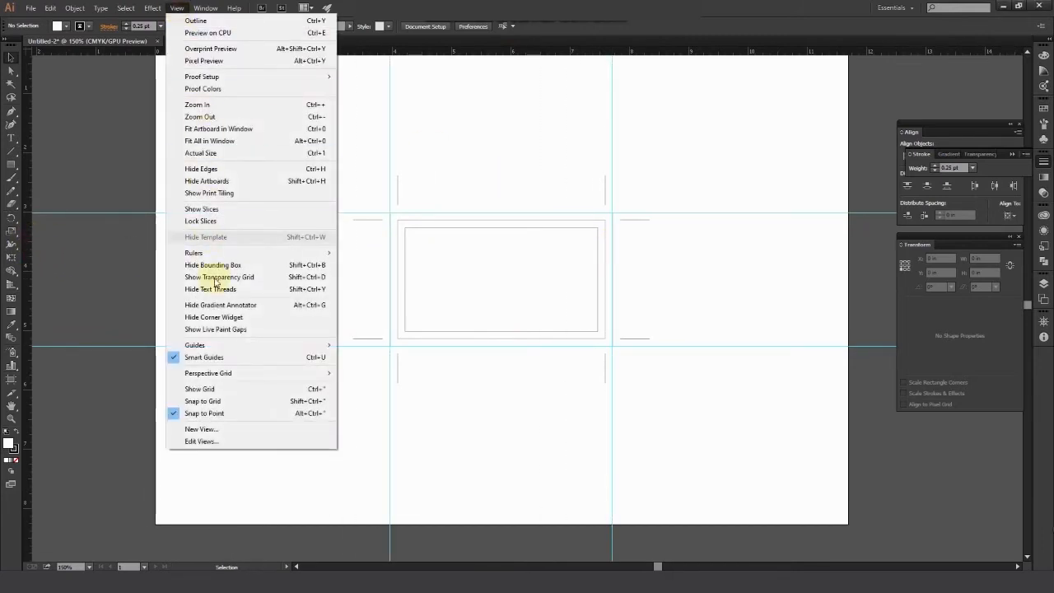
pyautogui.moveTo(189, 344)
pyautogui.click(371, 358)
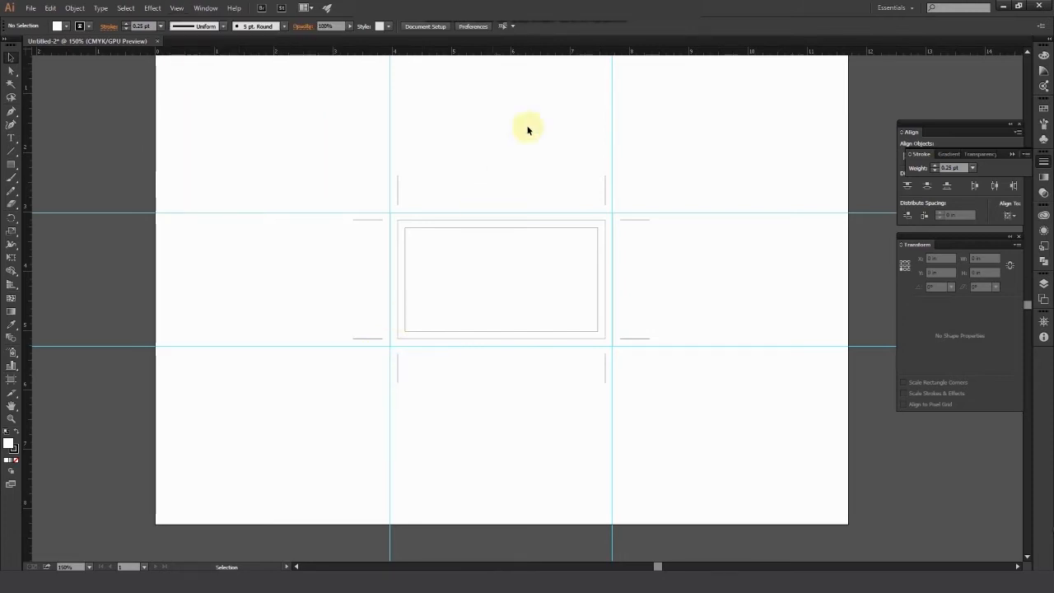
# Draw a black four-sided panel with the Pen tool over the card's left part, spanning the full bleed height with a slanted right edge
pyautogui.hotkey('ctrl', '=')
pyautogui.hotkey('ctrl', '=')
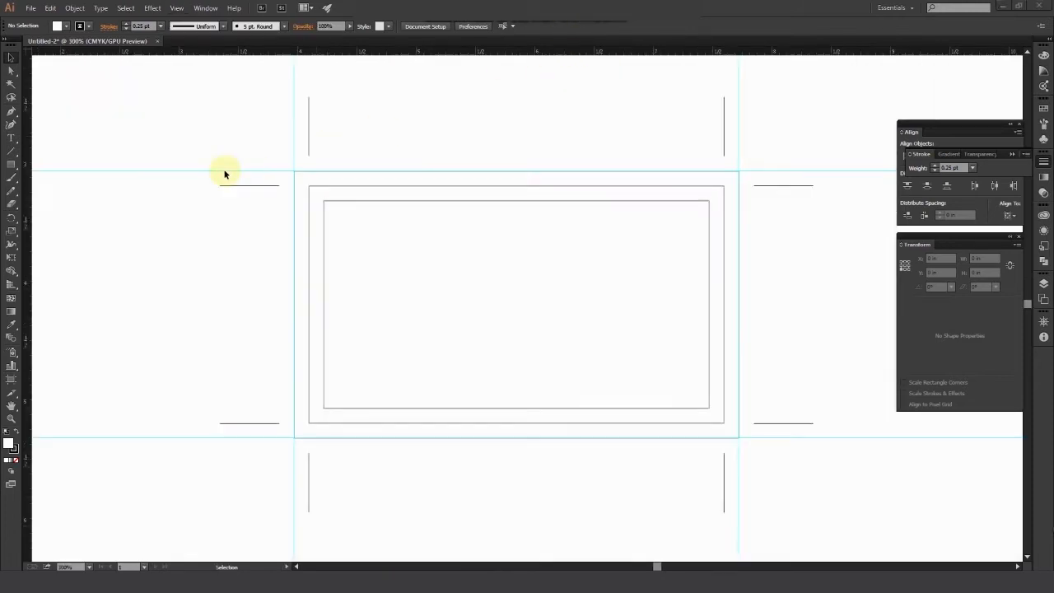
pyautogui.click(16, 117)
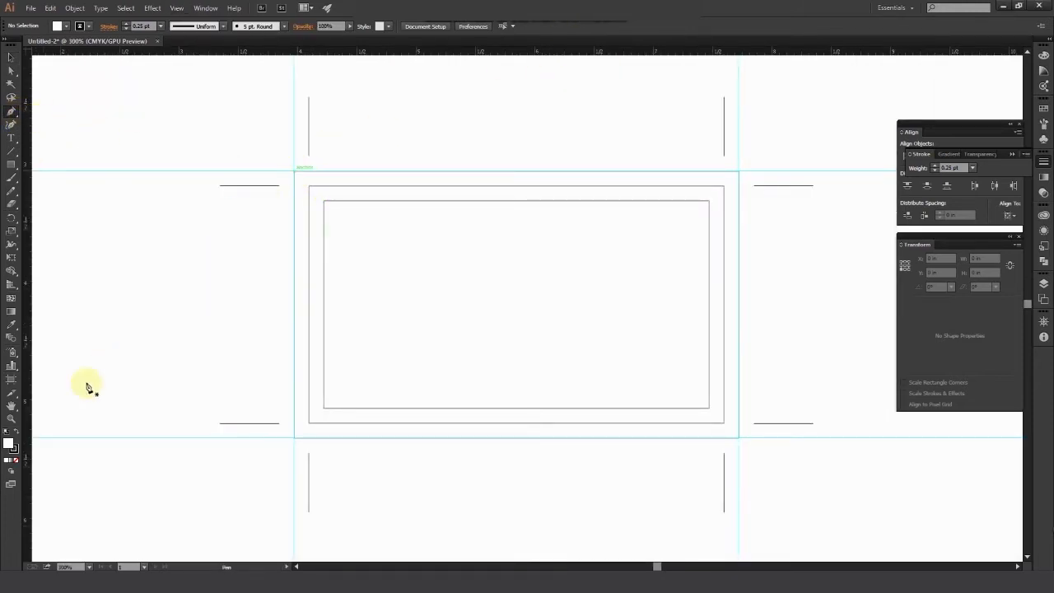
pyautogui.click(294, 172)
pyautogui.click(423, 172)
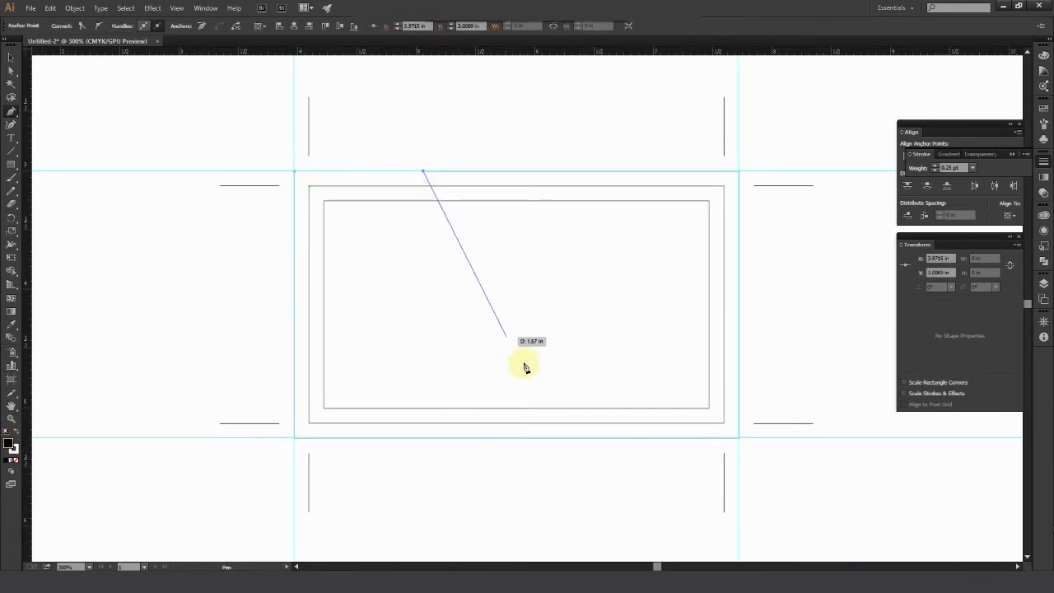
pyautogui.click(541, 437)
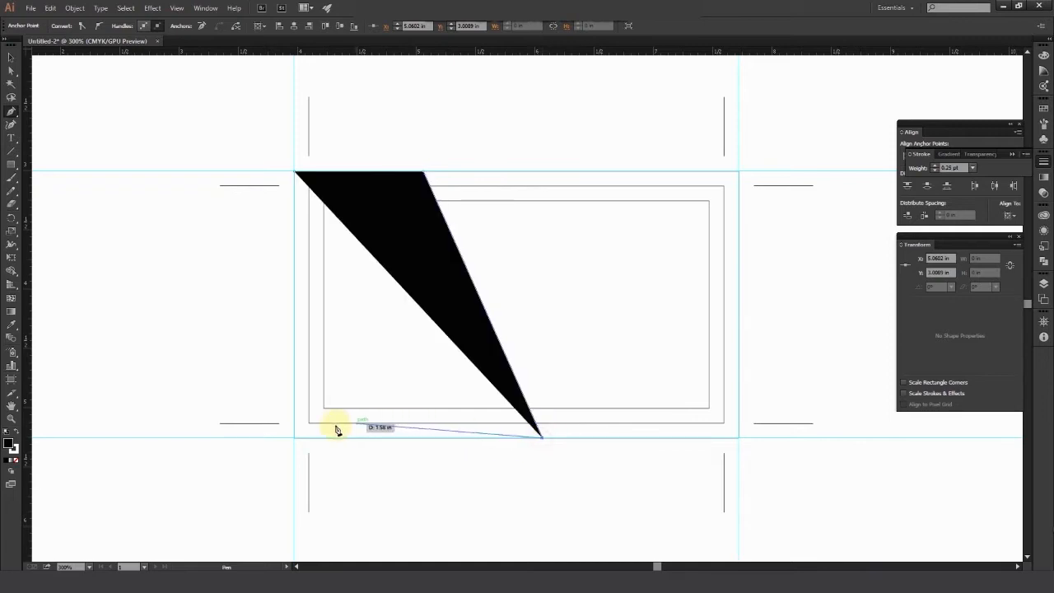
pyautogui.click(294, 437)
pyautogui.click(294, 172)
pyautogui.click(11, 58)
pyautogui.click(530, 176)
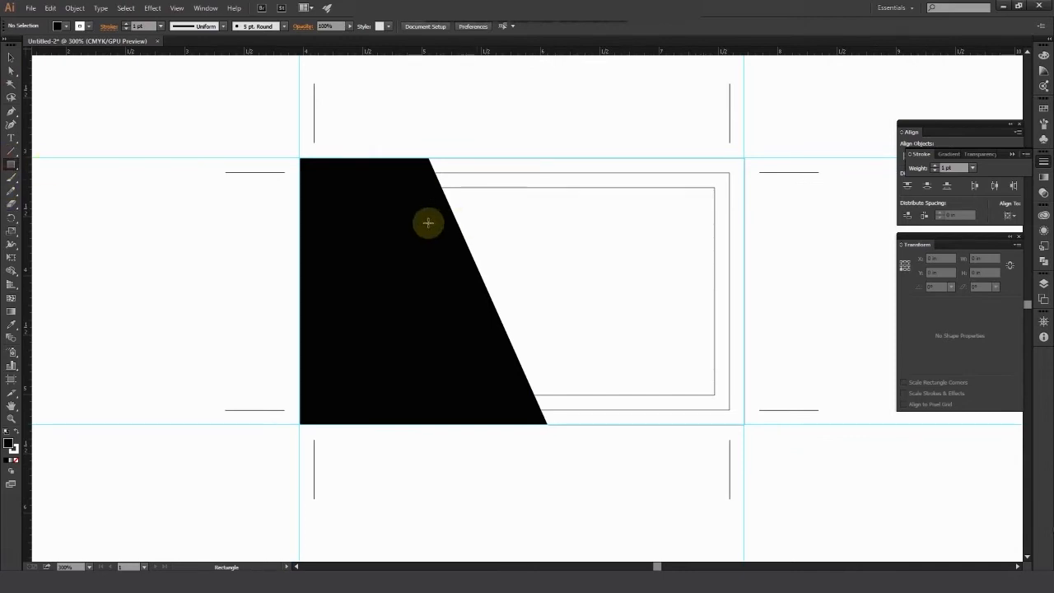
# Draw a horizontal bar about 2.35 × 0.185 in across the black panel's slanted edge and remove its stroke
pyautogui.moveTo(409, 213); pyautogui.dragTo(687, 235)
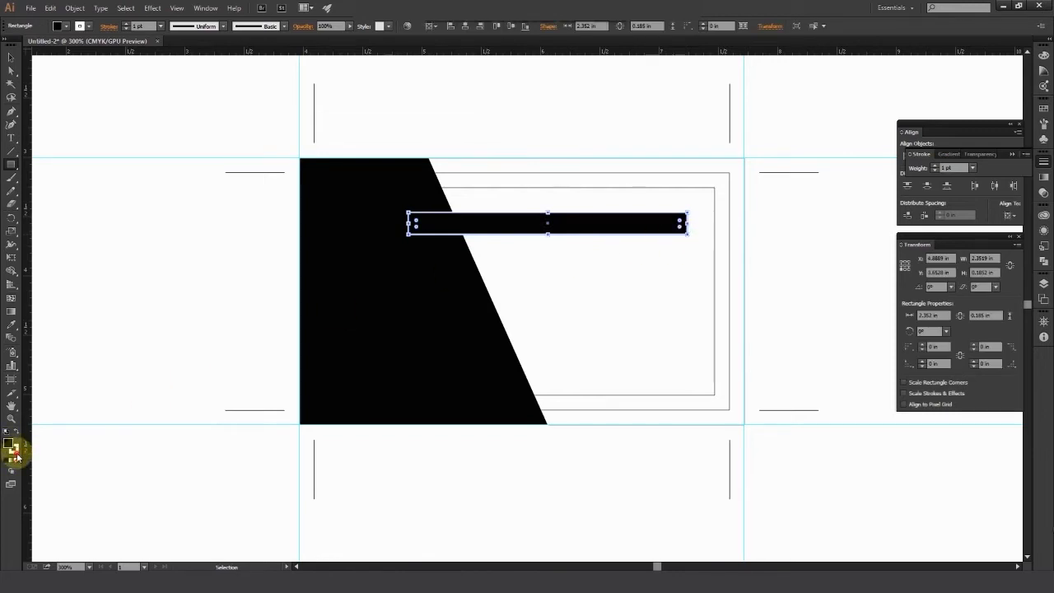
pyautogui.click(14, 450)
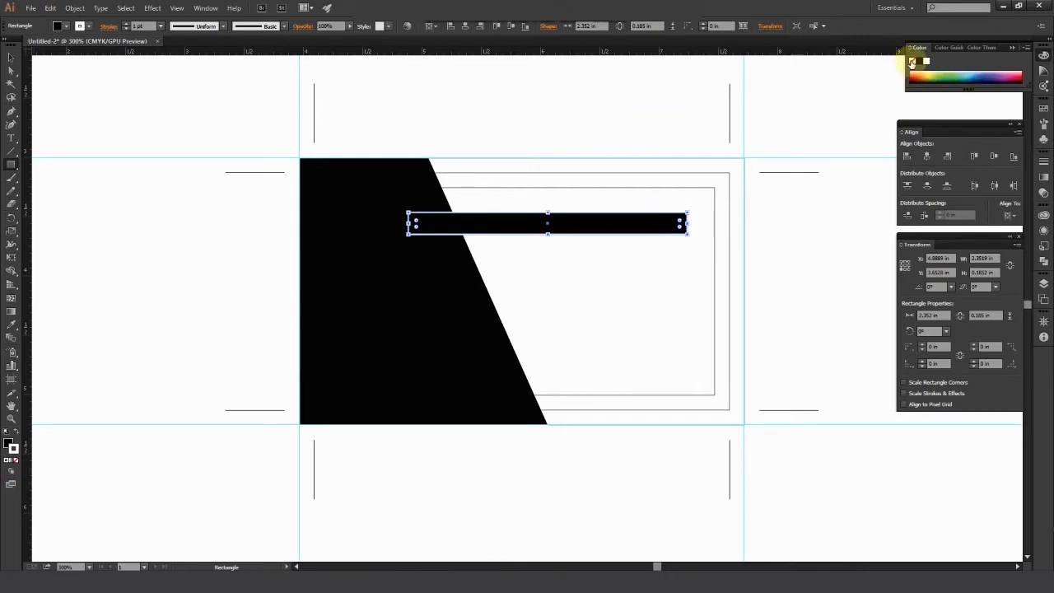
pyautogui.click(912, 63)
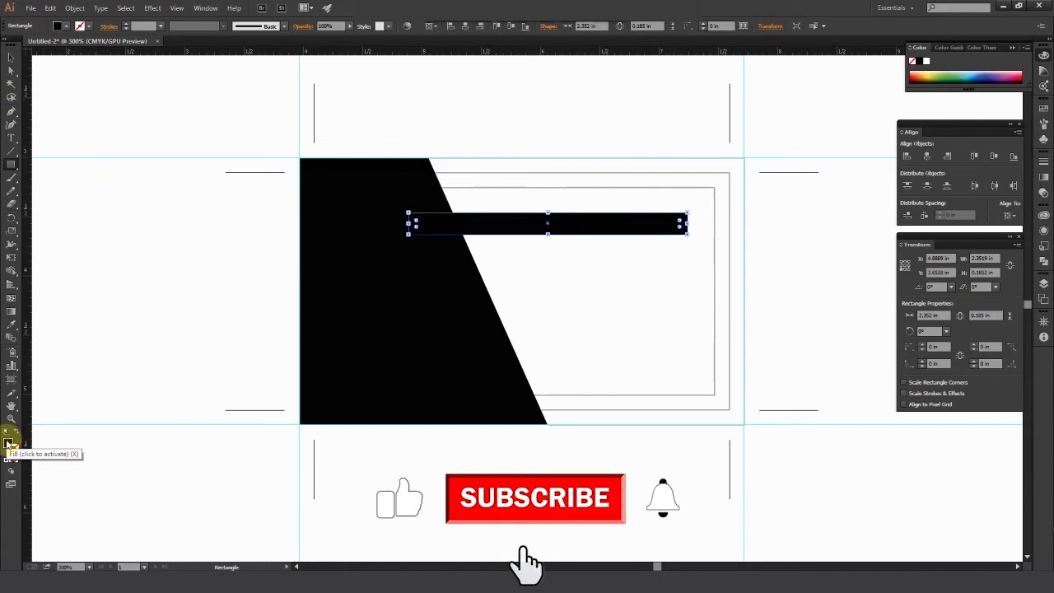
# Show the color sliders and fill the horizontal bar with orange, setting magenta to 70%
pyautogui.click(1024, 48)
pyautogui.click(960, 51)
pyautogui.click(922, 120)
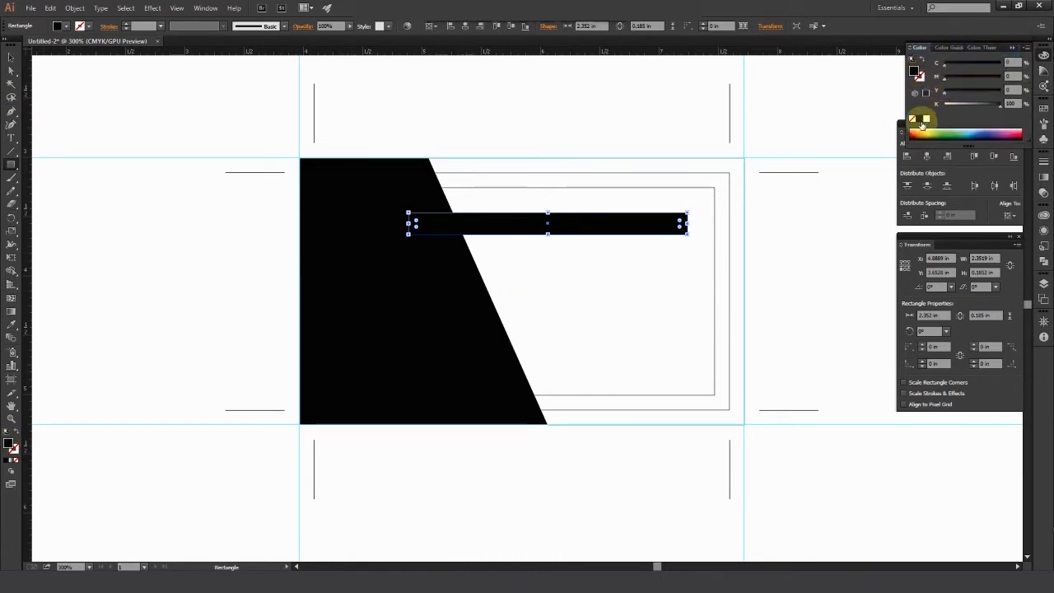
pyautogui.click(924, 132)
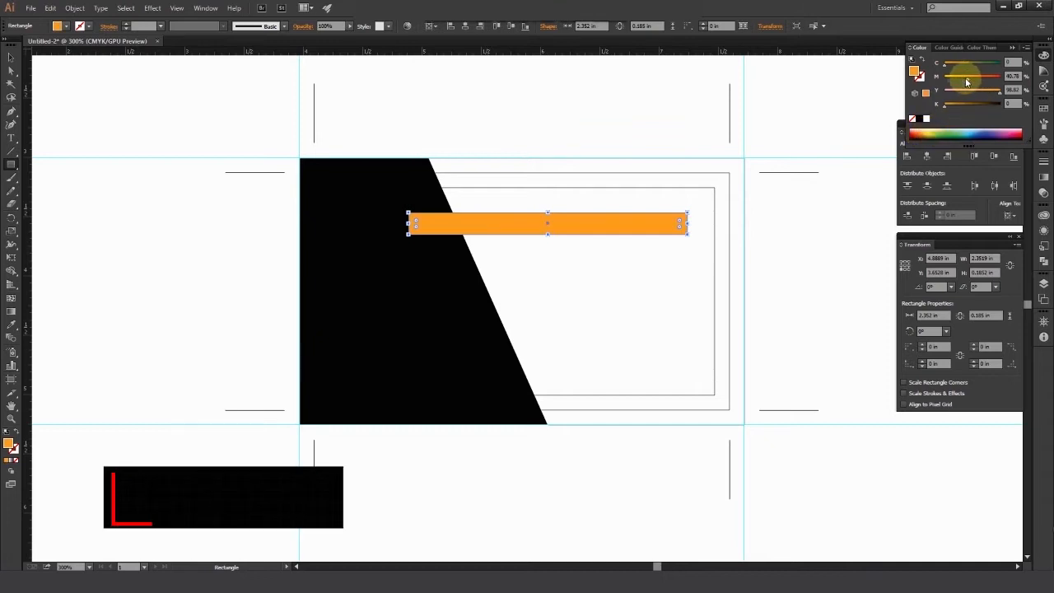
pyautogui.moveTo(976, 80); pyautogui.dragTo(982, 79)
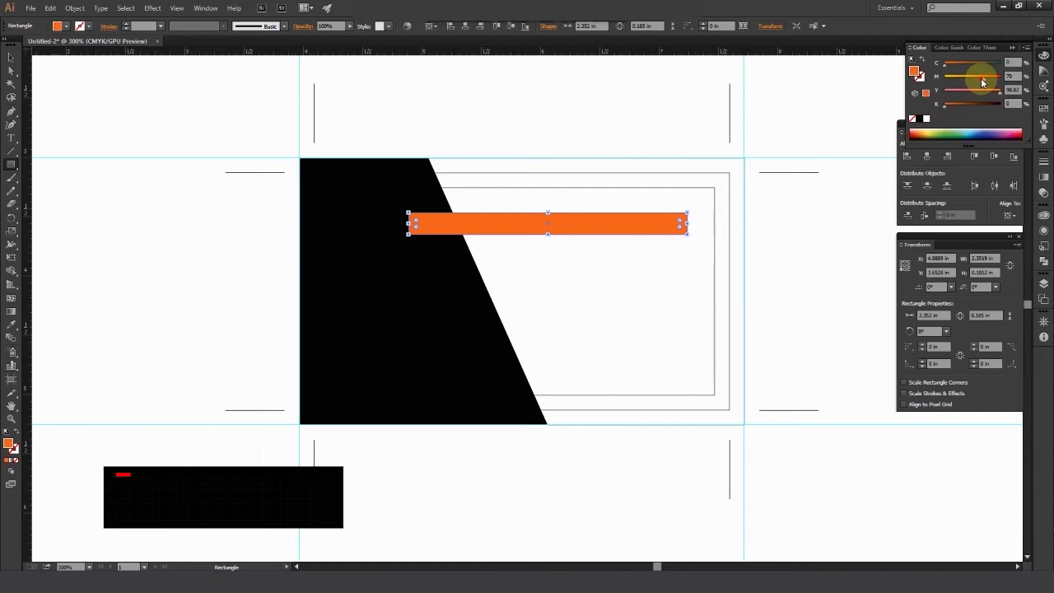
# Move the orange bar slightly up and right, and slant its right end by shifting the lower-right anchor point inward
pyautogui.press('v')
pyautogui.moveTo(596, 215); pyautogui.dragTo(617, 199)
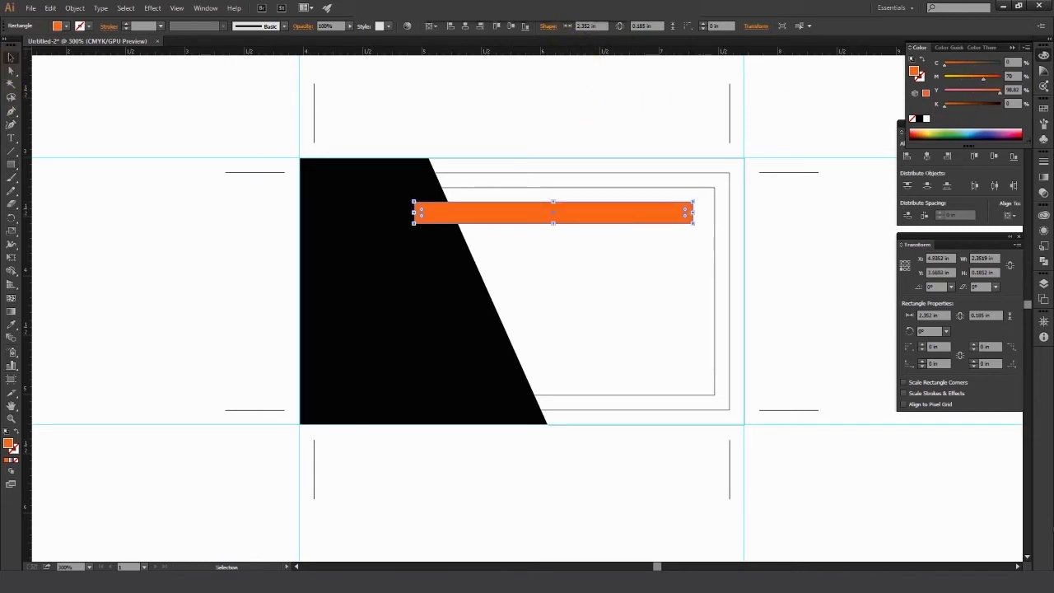
pyautogui.click(10, 71)
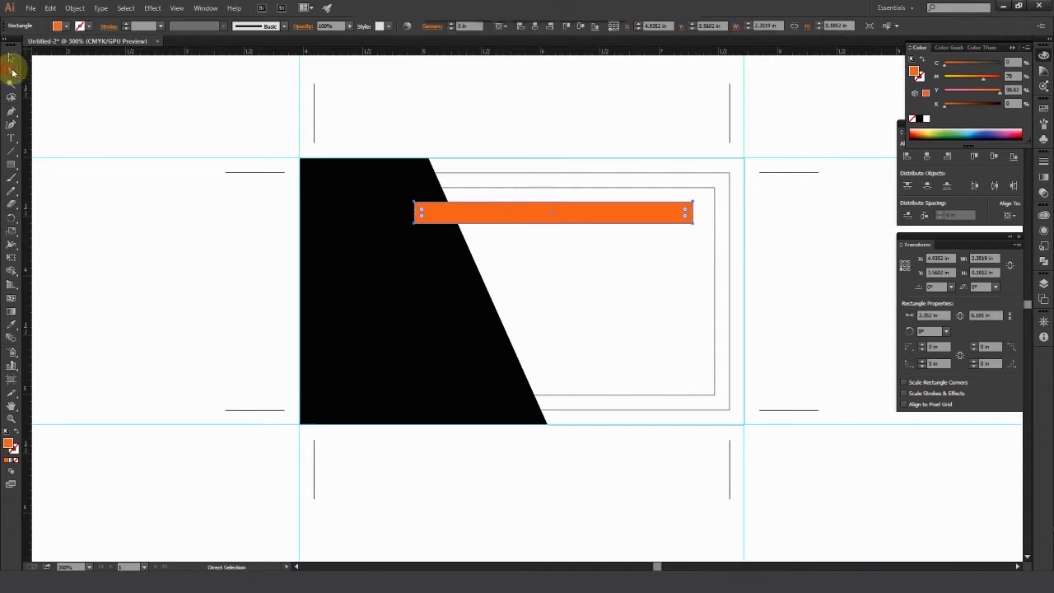
pyautogui.click(694, 228)
pyautogui.moveTo(692, 224); pyautogui.dragTo(674, 223)
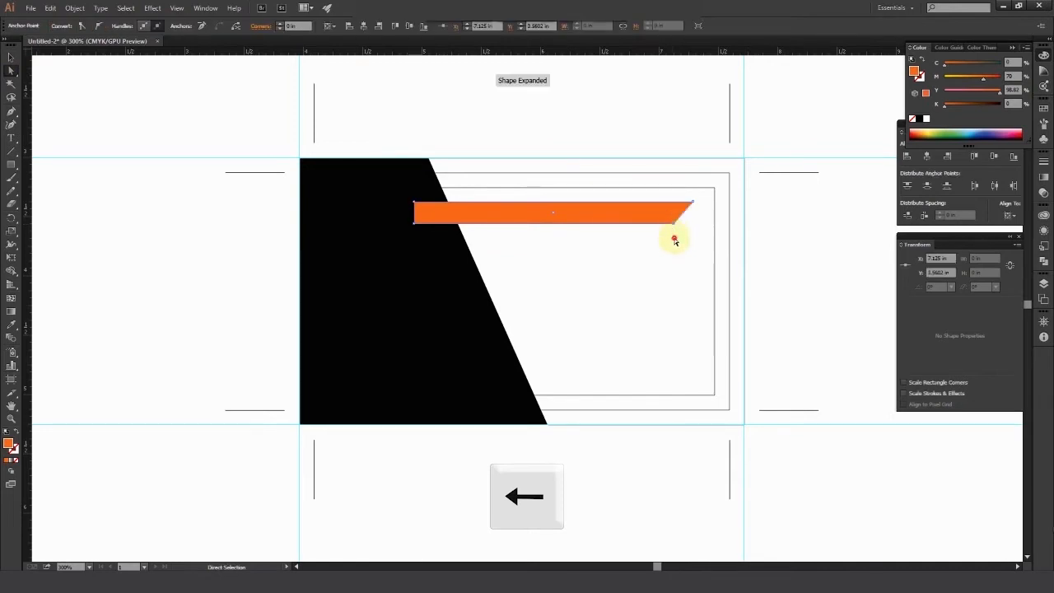
pyautogui.click(676, 238)
# Copy the orange bar straight down and repeat the copy twice to make four evenly spaced bars
pyautogui.click(12, 61)
pyautogui.press('alt')
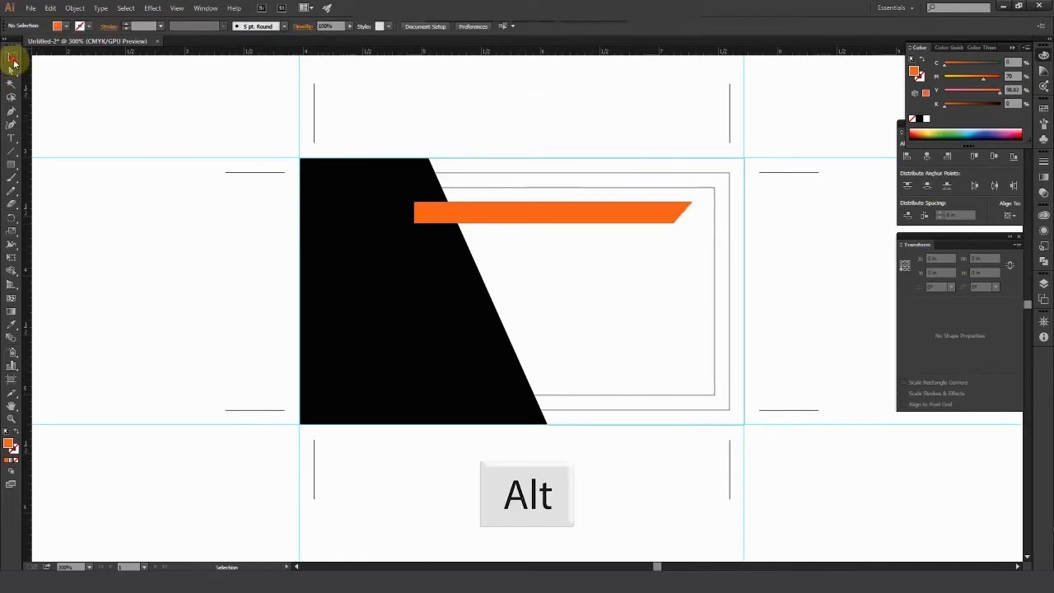
pyautogui.moveTo(568, 214); pyautogui.dragTo(576, 263)
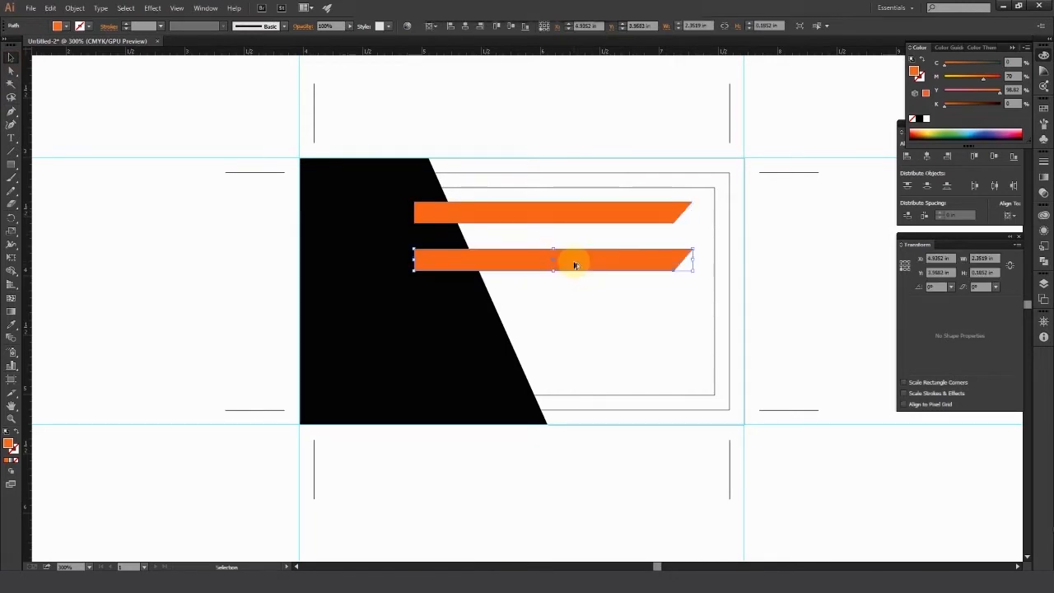
pyautogui.hotkey('ctrl', 'd')
pyautogui.hotkey('ctrl', 'd')
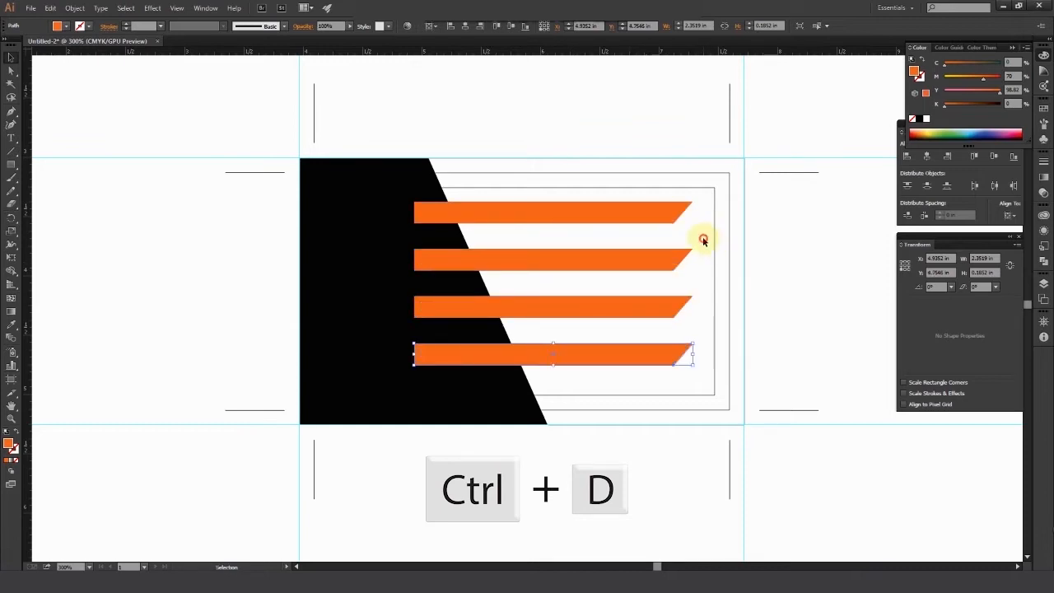
# Nudge all four orange bars down together within the card and deselect them
pyautogui.moveTo(668, 322); pyautogui.dragTo(674, 379)
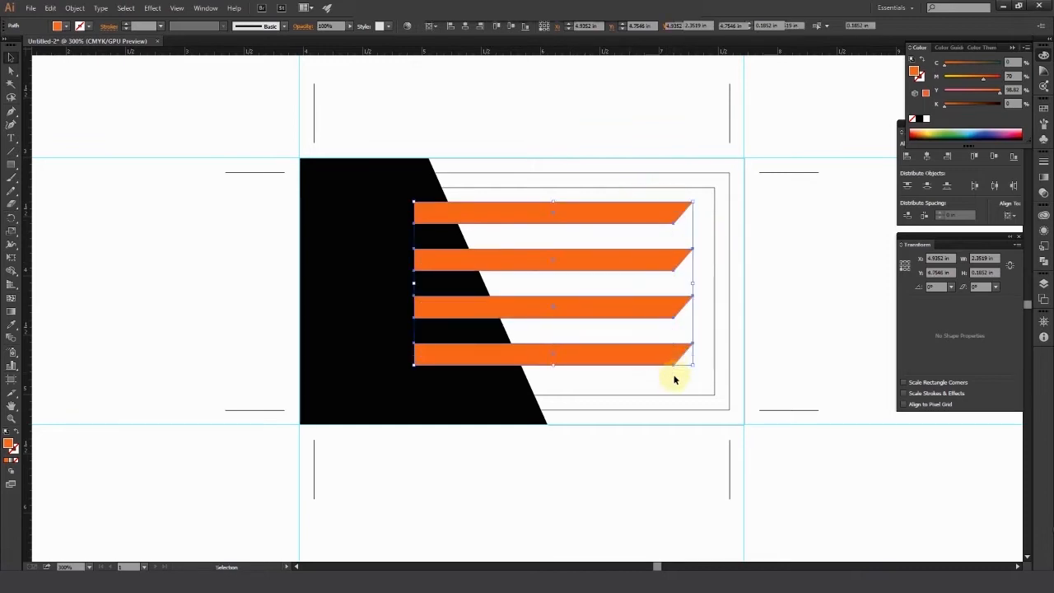
pyautogui.press('Down')
pyautogui.press('Down')
pyautogui.press('Down')
pyautogui.press('Down')
pyautogui.press('Down')
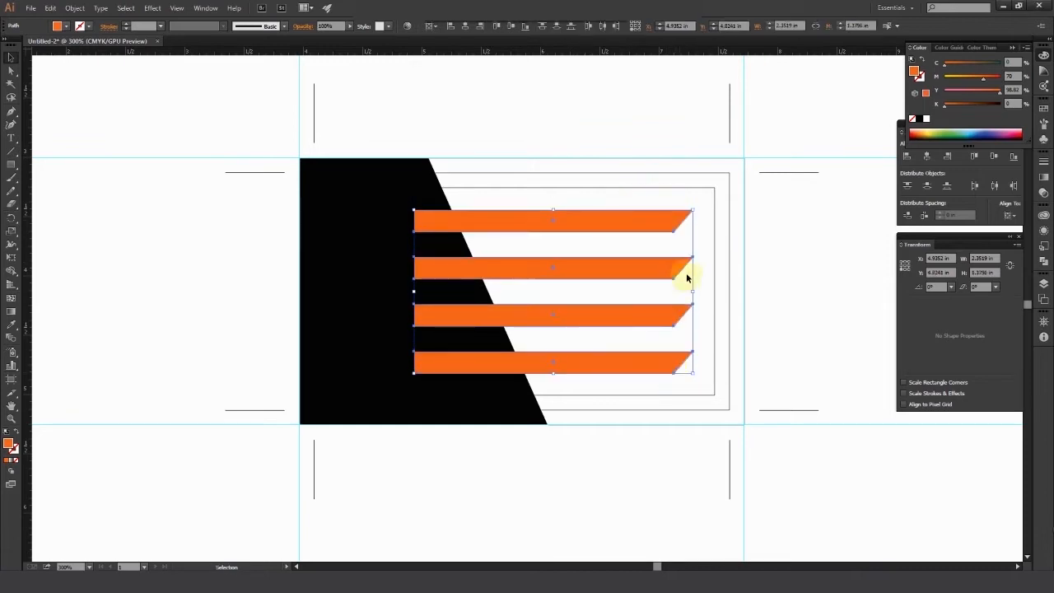
pyautogui.click(781, 267)
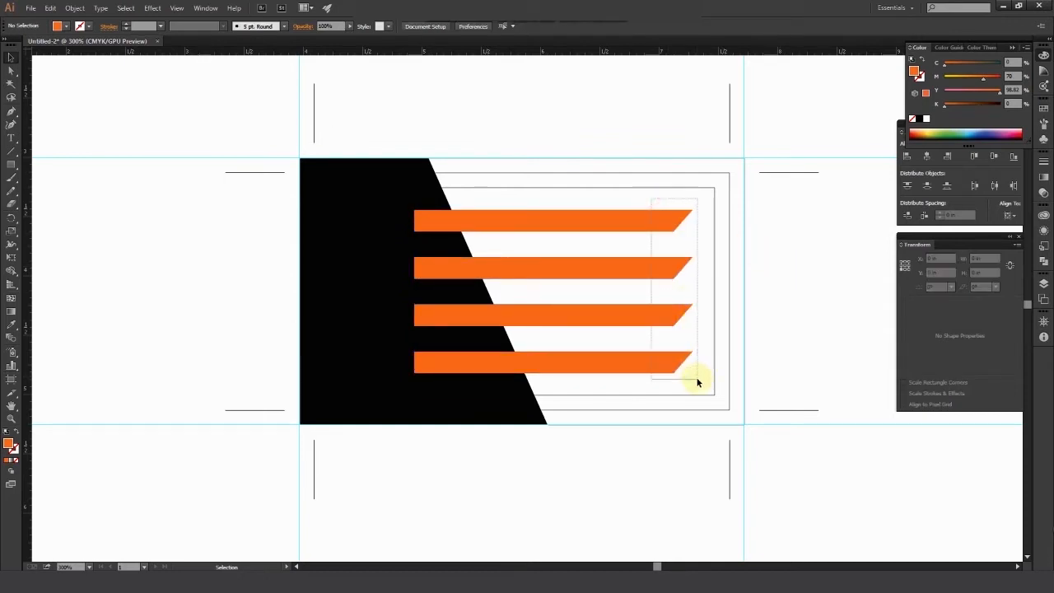
# Send the four orange bars to the back, behind the black panel, and deselect them
pyautogui.moveTo(697, 382); pyautogui.dragTo(659, 202)
pyautogui.rightClick(669, 272)
pyautogui.moveTo(700, 413)
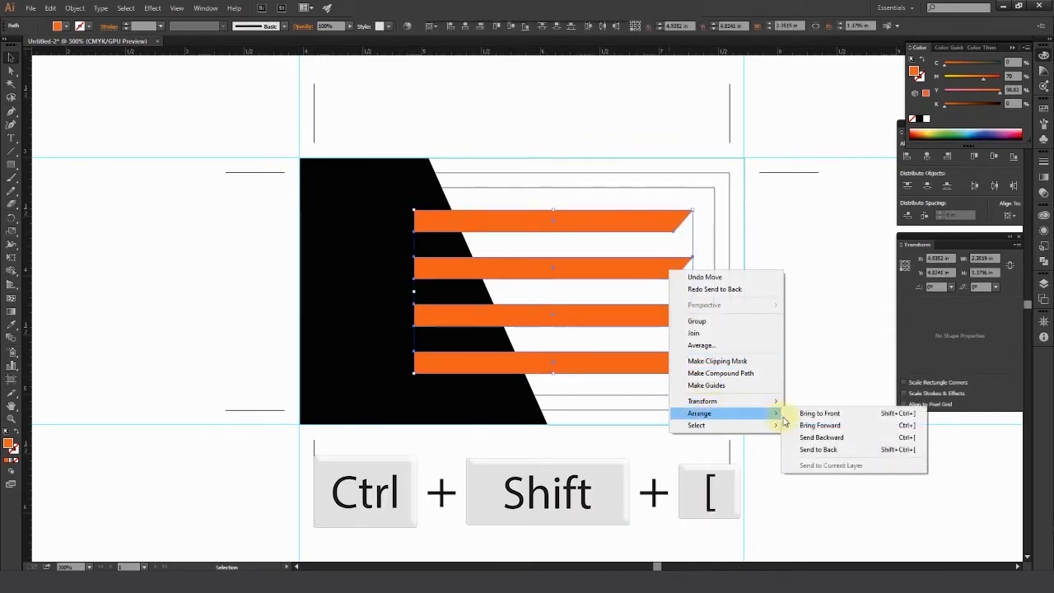
pyautogui.click(807, 449)
pyautogui.click(804, 296)
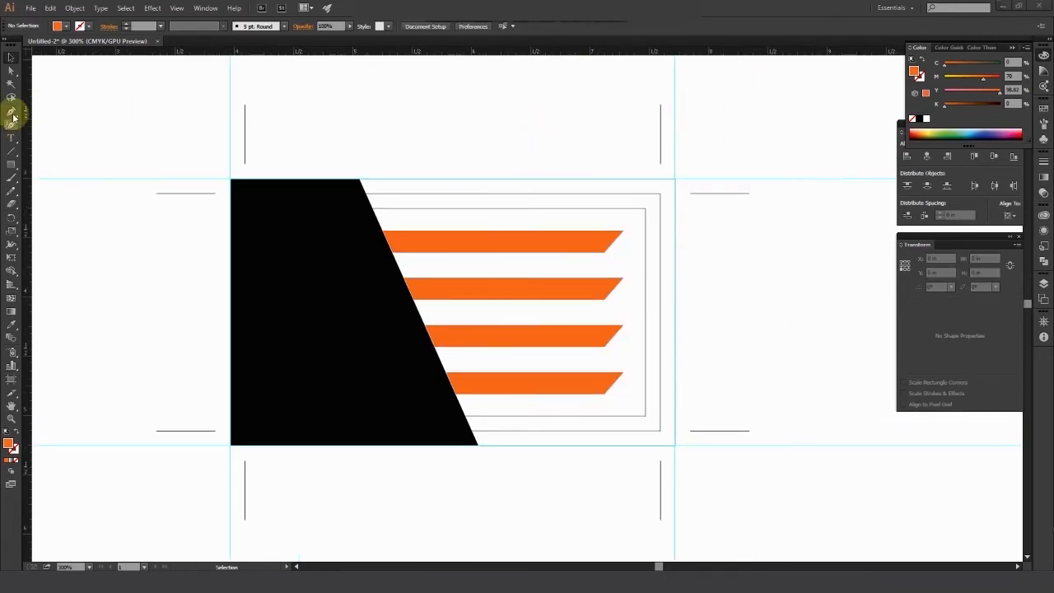
# Draw an orange slanted strip with the Pen tool along the black panel's edge over the full bleed height and send it to the back
pyautogui.click(11, 114)
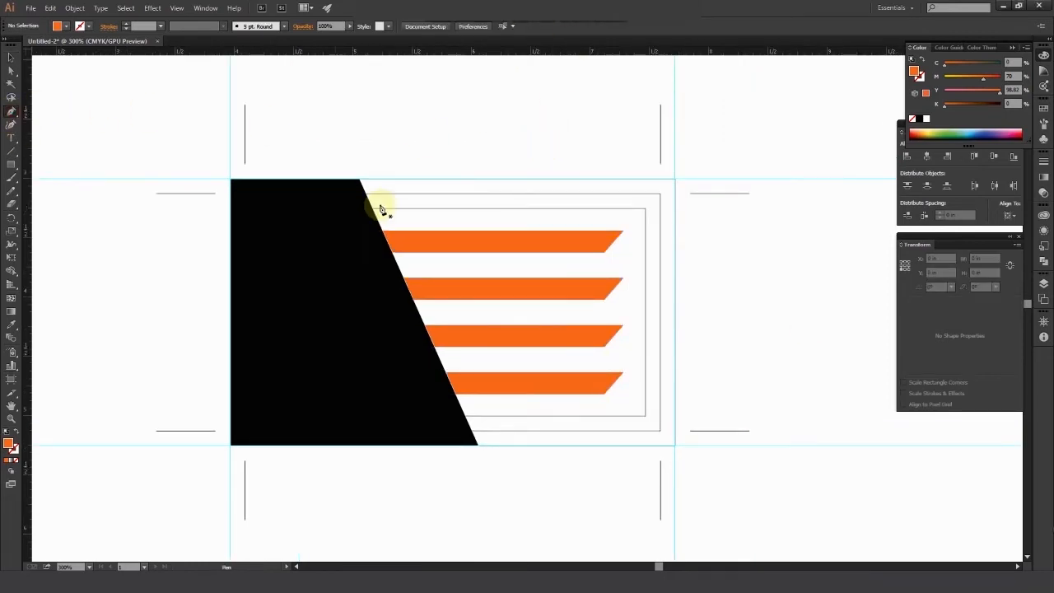
pyautogui.moveTo(369, 178); pyautogui.dragTo(486, 445)
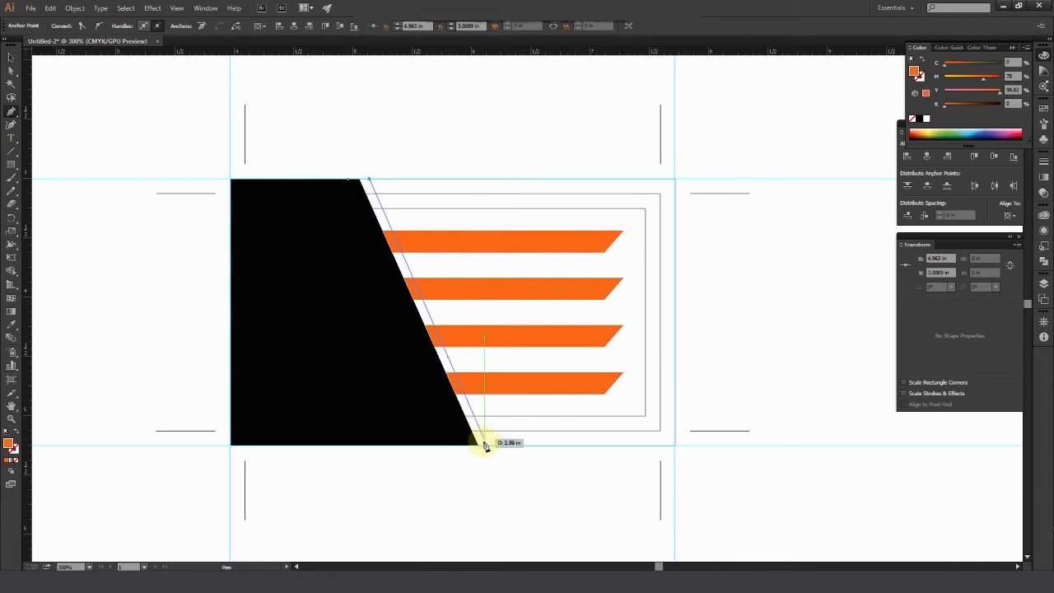
pyautogui.click(490, 446)
pyautogui.click(447, 444)
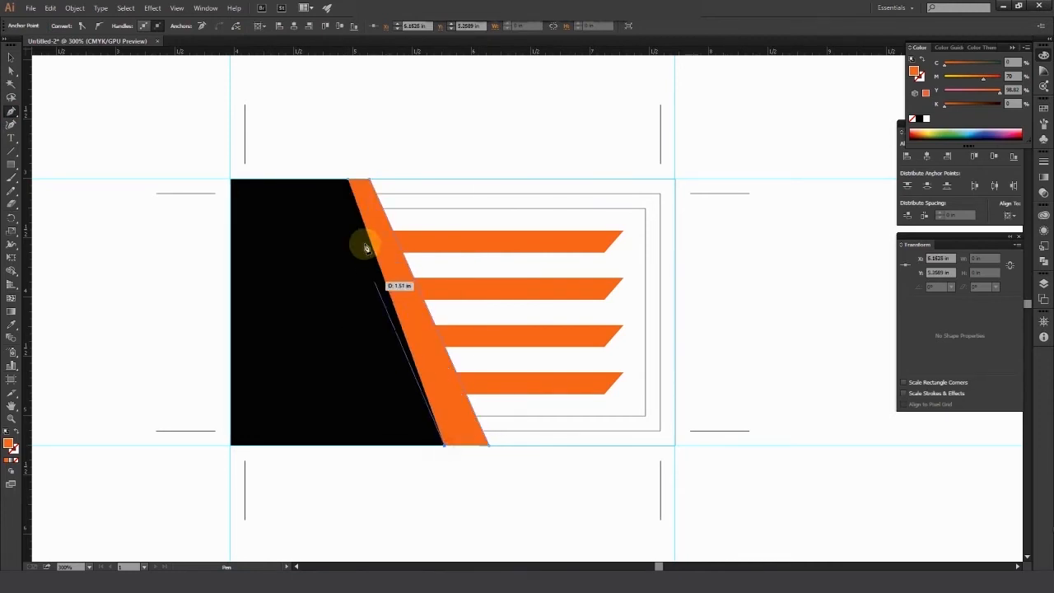
pyautogui.click(350, 180)
pyautogui.click(11, 56)
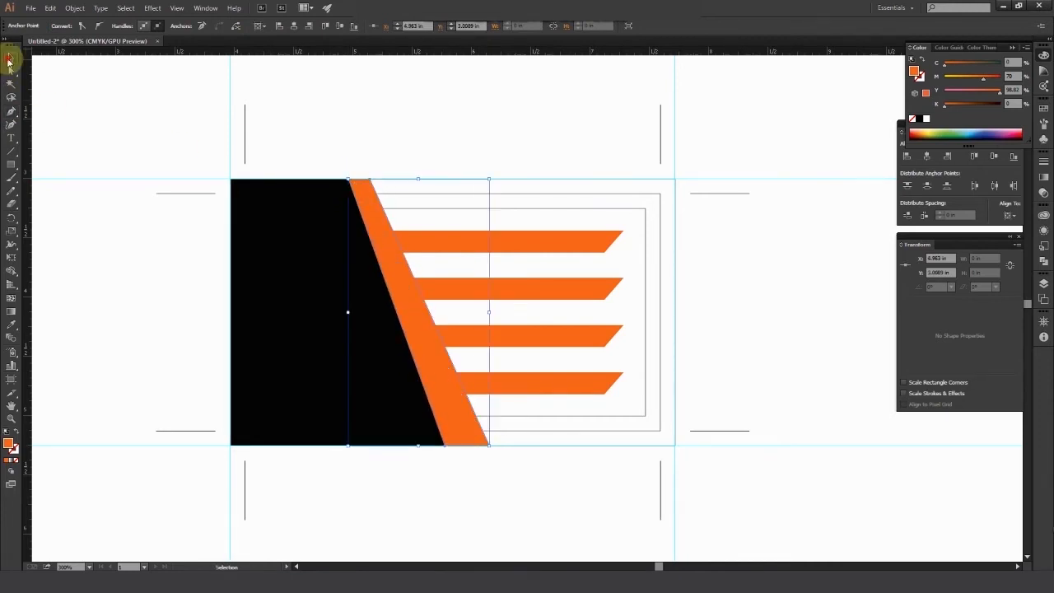
pyautogui.rightClick(409, 310)
pyautogui.hotkey('ctrl', 'shift', '[')
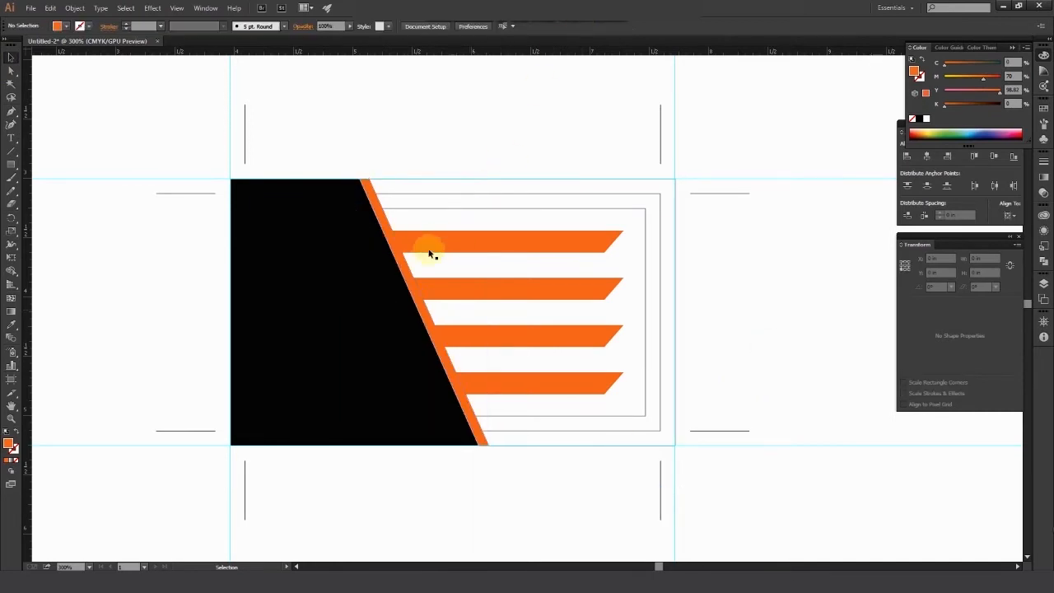
# Increase the top orange bar's height to about 0.22 in and delete the three bars below it
pyautogui.click(482, 232)
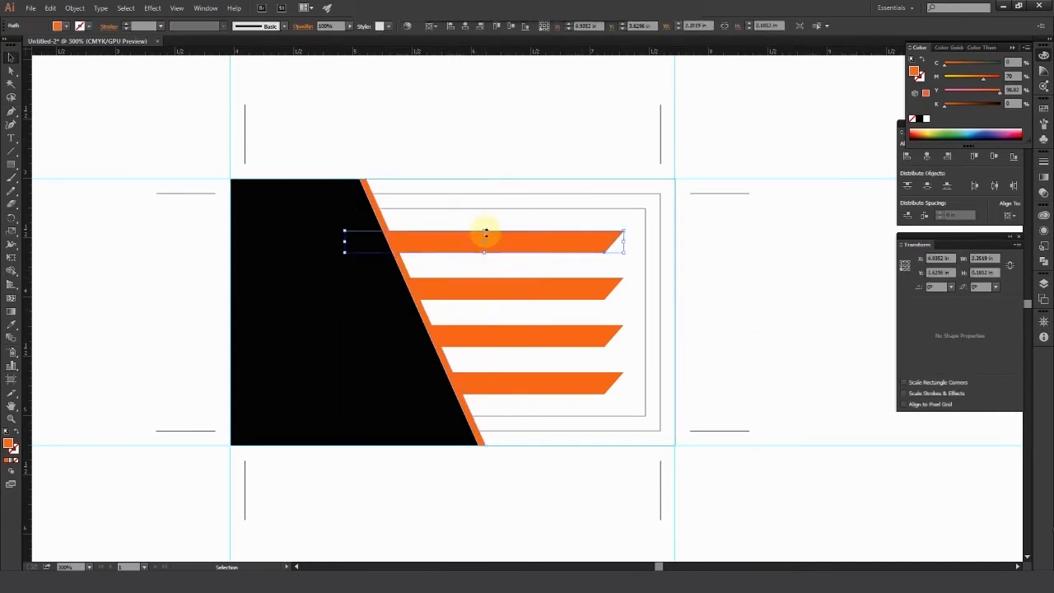
pyautogui.moveTo(484, 231); pyautogui.dragTo(484, 225)
pyautogui.click(535, 289)
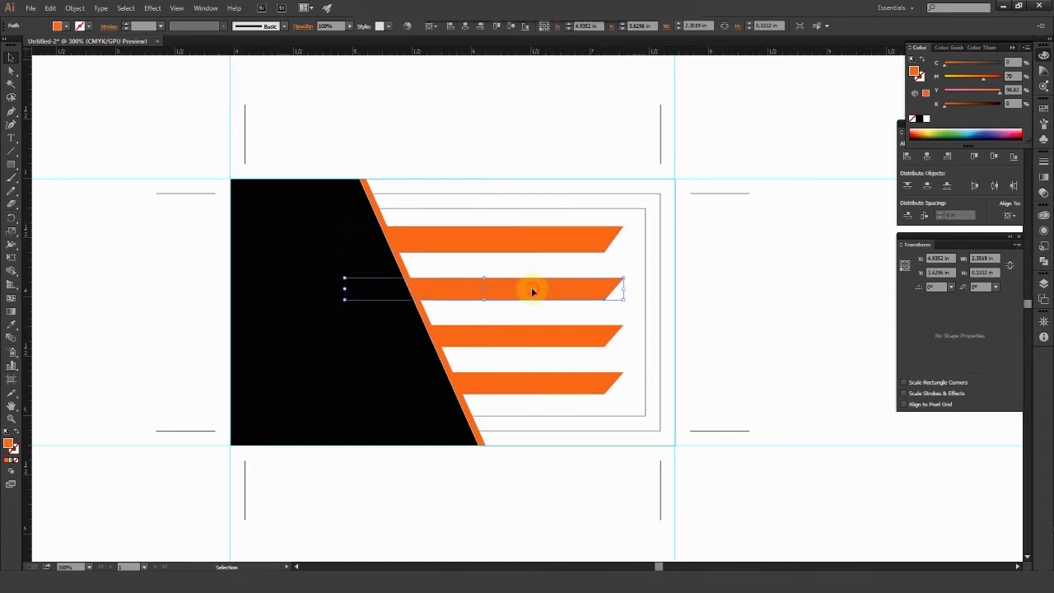
pyautogui.press('Delete')
pyautogui.click(549, 337)
pyautogui.press('Delete')
pyautogui.click(556, 383)
pyautogui.press('Delete')
# Copy the thicker orange bar down three times at equal spacing, and move all four bars slightly up together
pyautogui.click(546, 242)
pyautogui.moveTo(546, 242); pyautogui.dragTo(531, 292)
pyautogui.hotkey('ctrl', 'd')
pyautogui.hotkey('ctrl', 'd')
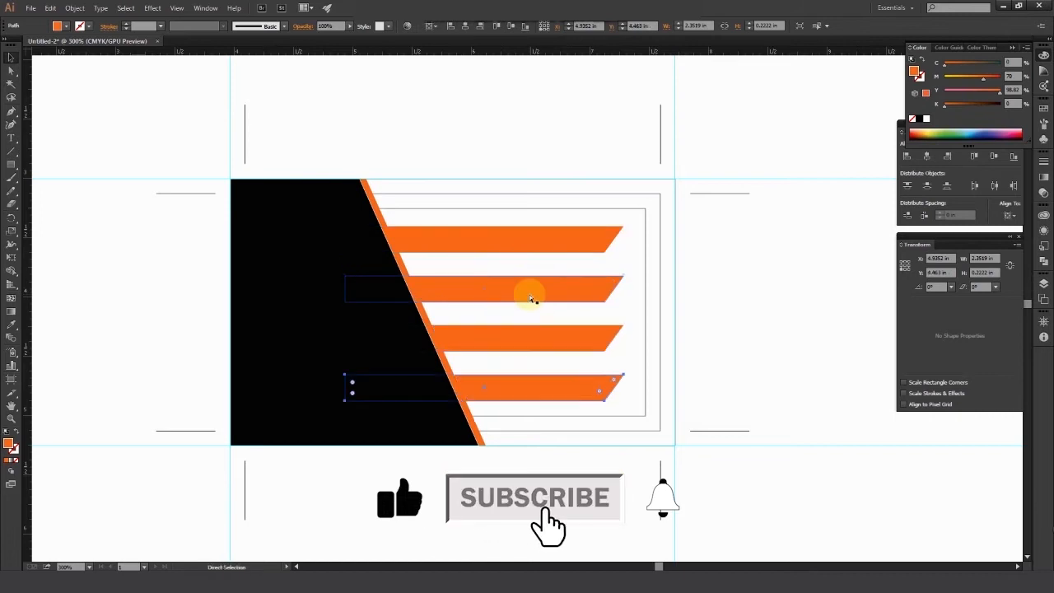
pyautogui.moveTo(570, 217); pyautogui.dragTo(626, 397)
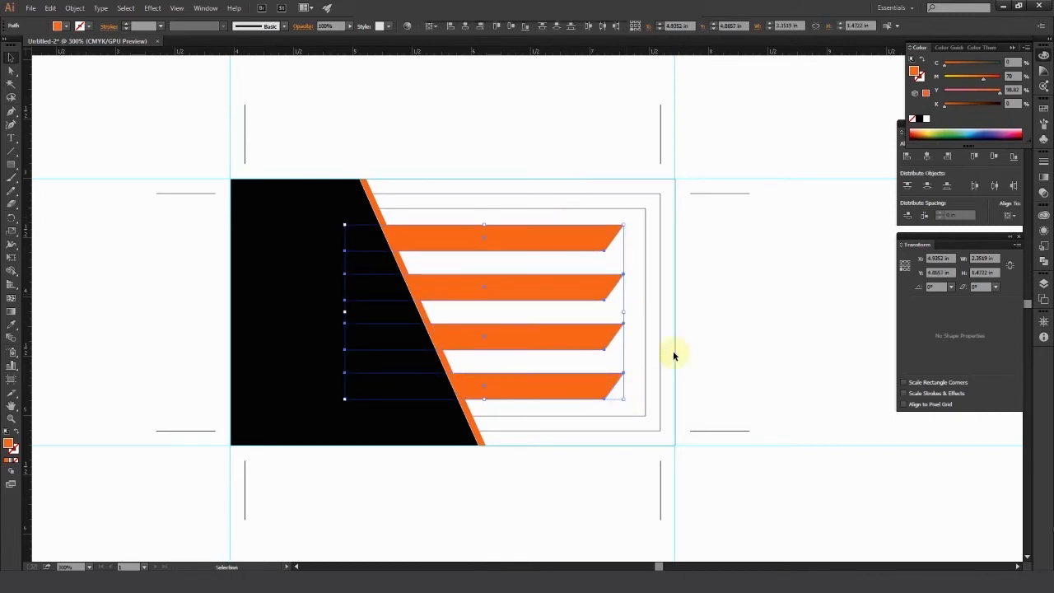
pyautogui.click(741, 307)
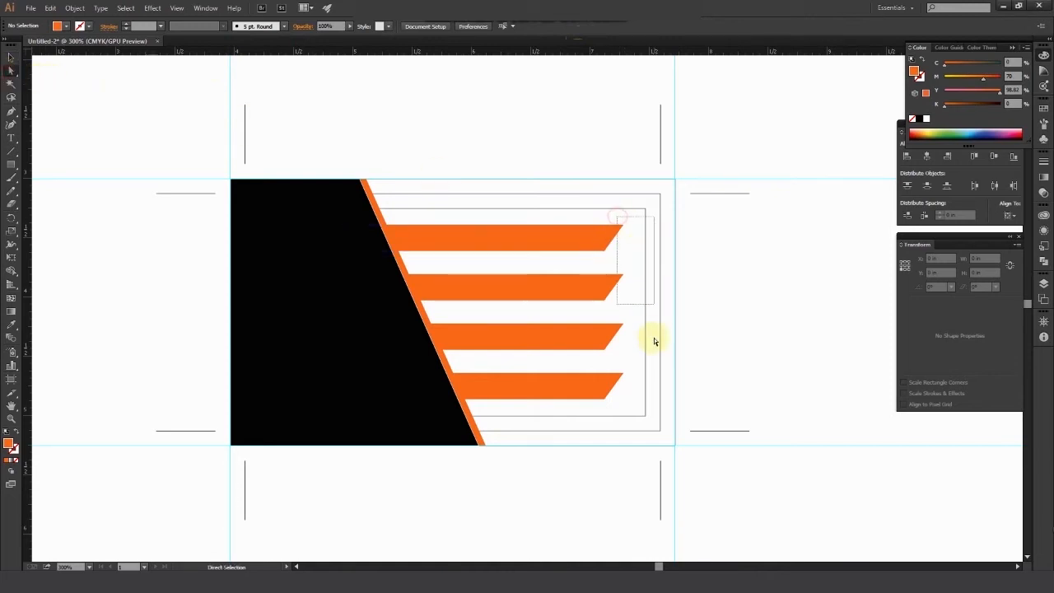
# Shift the upper right corner points of all four orange bars slightly outward to sharpen their slanted ends, and deselect them
pyautogui.moveTo(644, 393); pyautogui.dragTo(641, 388)
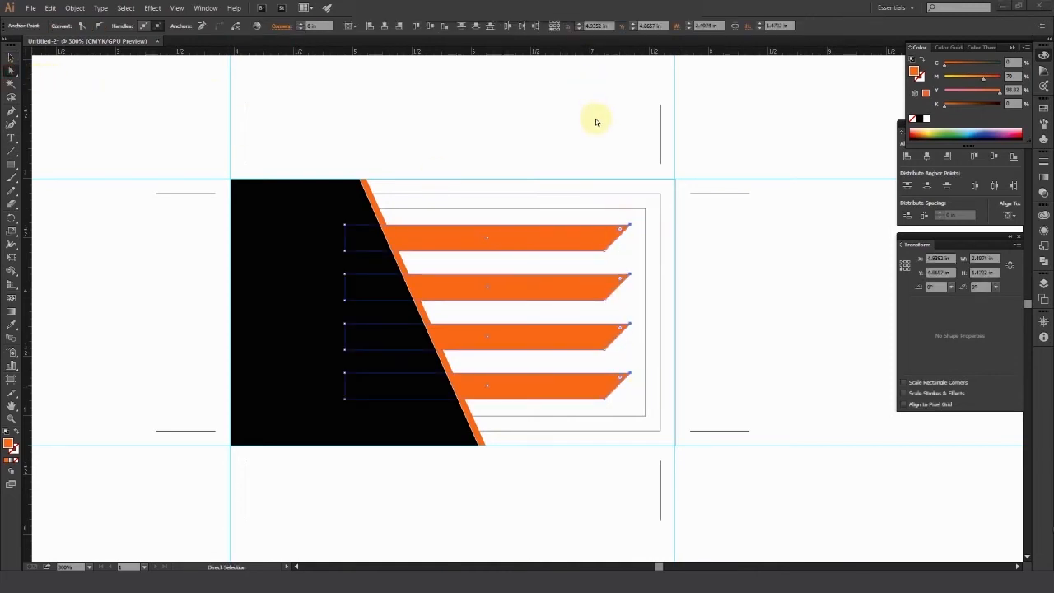
pyautogui.click(12, 57)
pyautogui.click(616, 156)
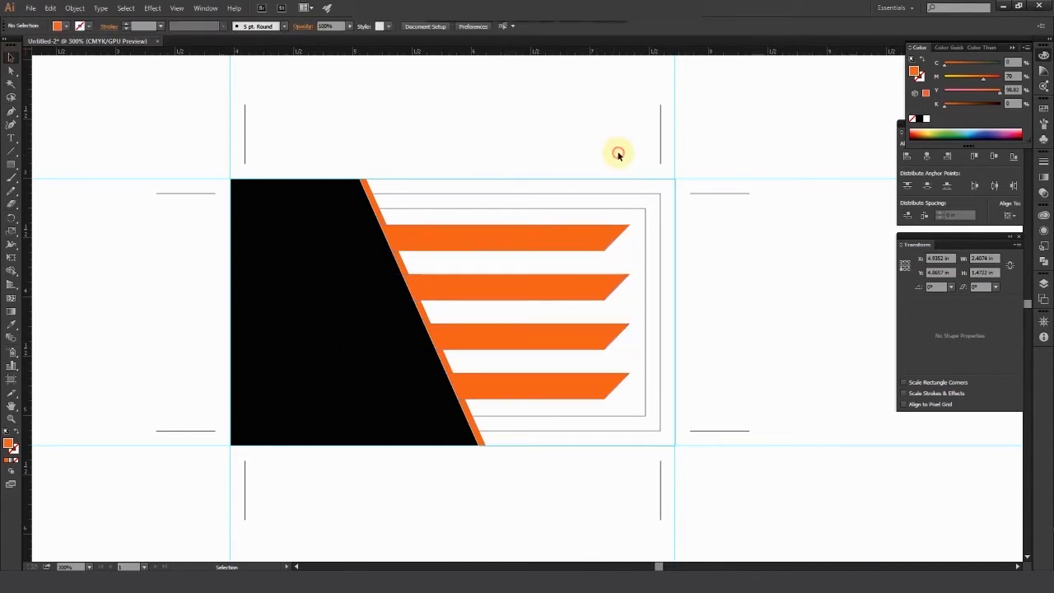
pyautogui.hotkey('ctrl', '0')
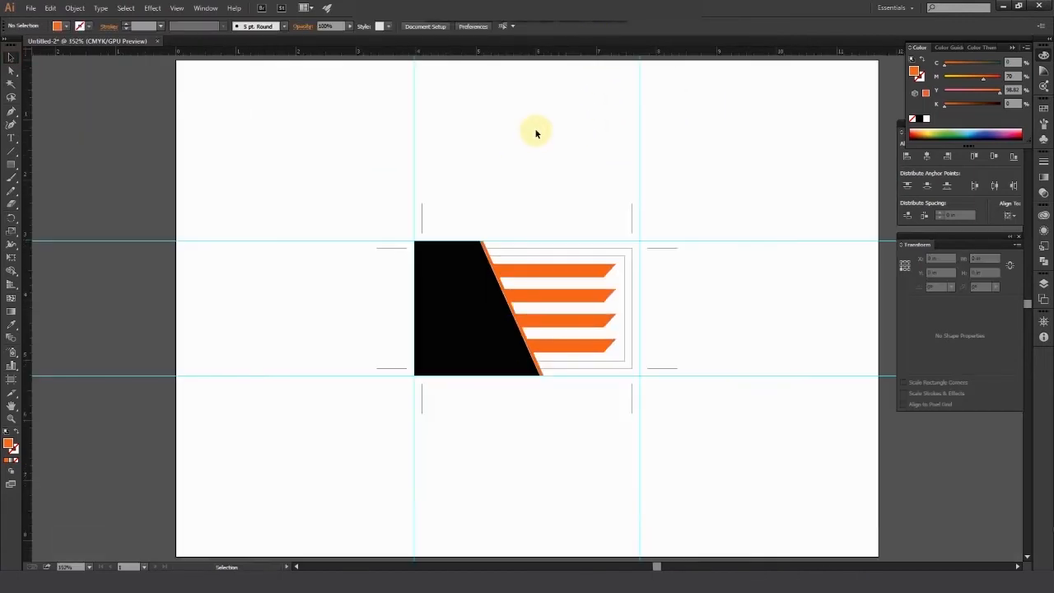
# Place the business card icons image from the icons folder in the document and move it onto the empty area beside the artboard
pyautogui.moveTo(337, 571)
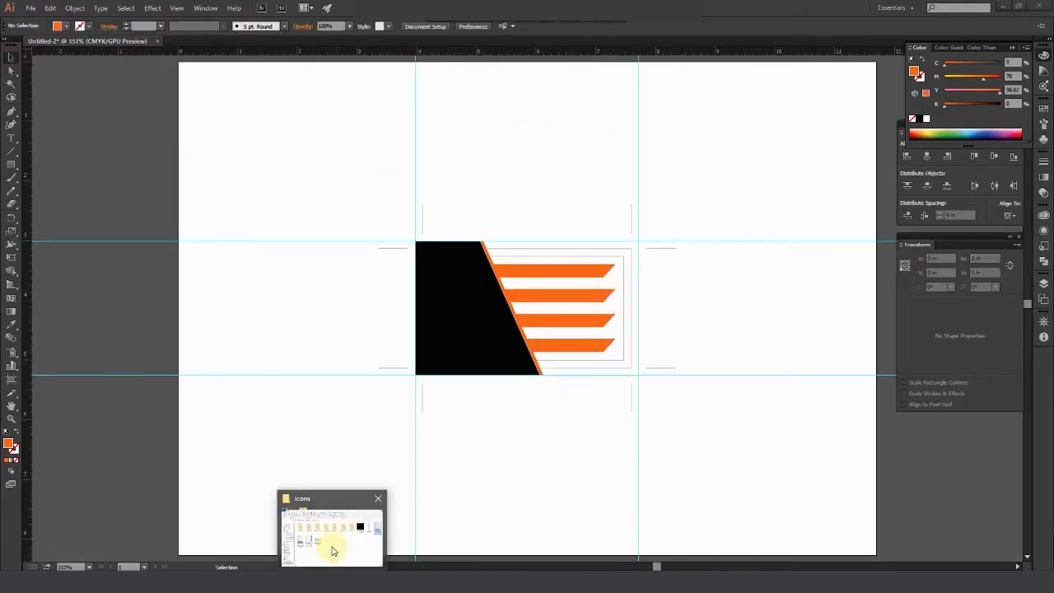
pyautogui.click(332, 550)
pyautogui.moveTo(912, 247); pyautogui.dragTo(128, 186)
pyautogui.click(947, 114)
pyautogui.scroll(-2, 682, 307)
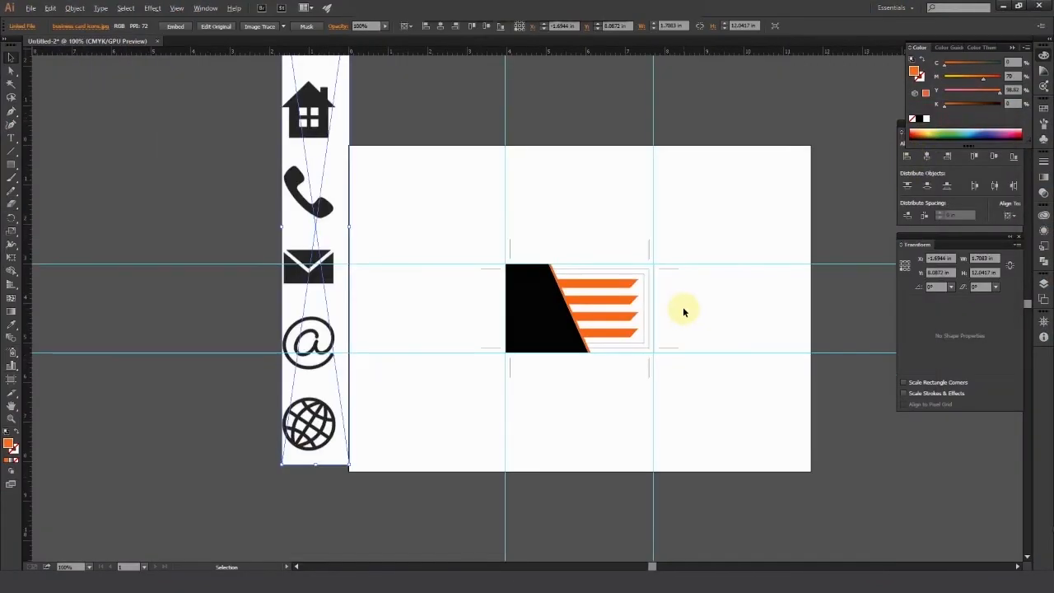
pyautogui.moveTo(440, 207); pyautogui.dragTo(266, 255)
pyautogui.click(315, 282)
pyautogui.click(260, 231)
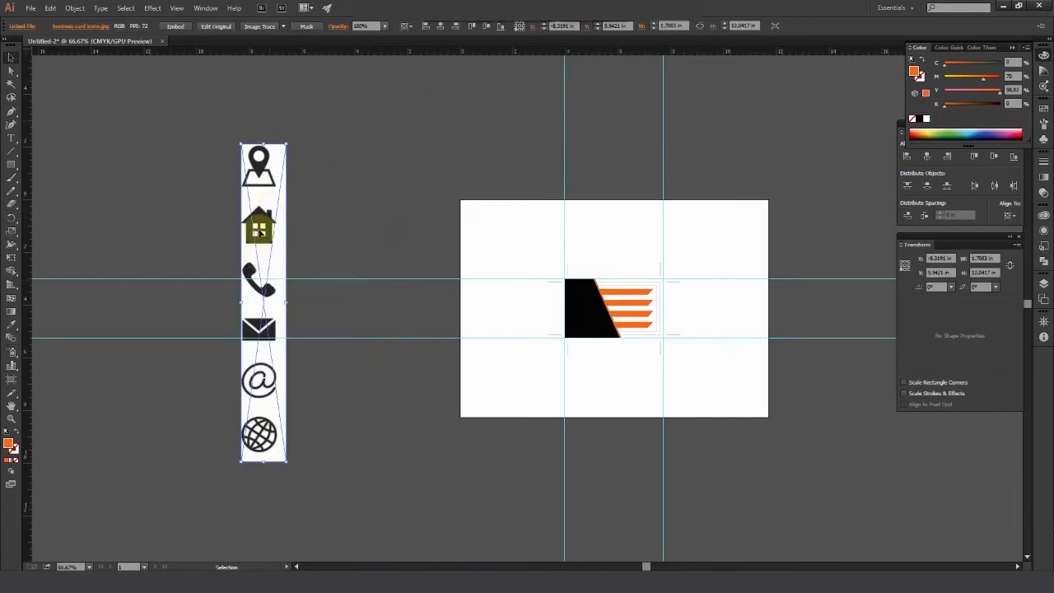
pyautogui.scroll(1, 252, 307)
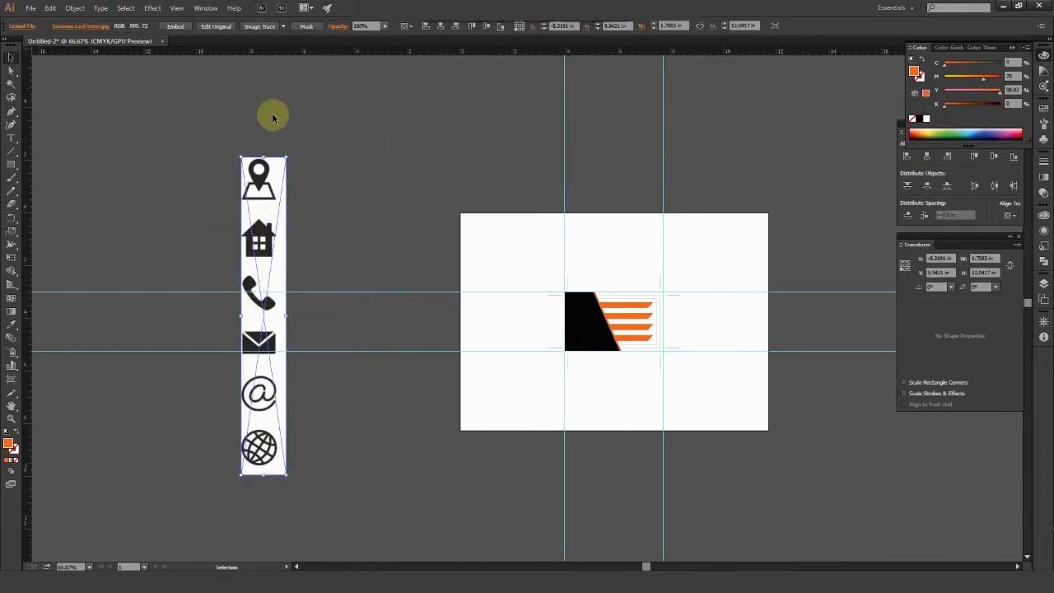
# Trace the icon image with the default Image Trace preset and expand the tracing into editable paths
pyautogui.click(285, 28)
pyautogui.click(259, 31)
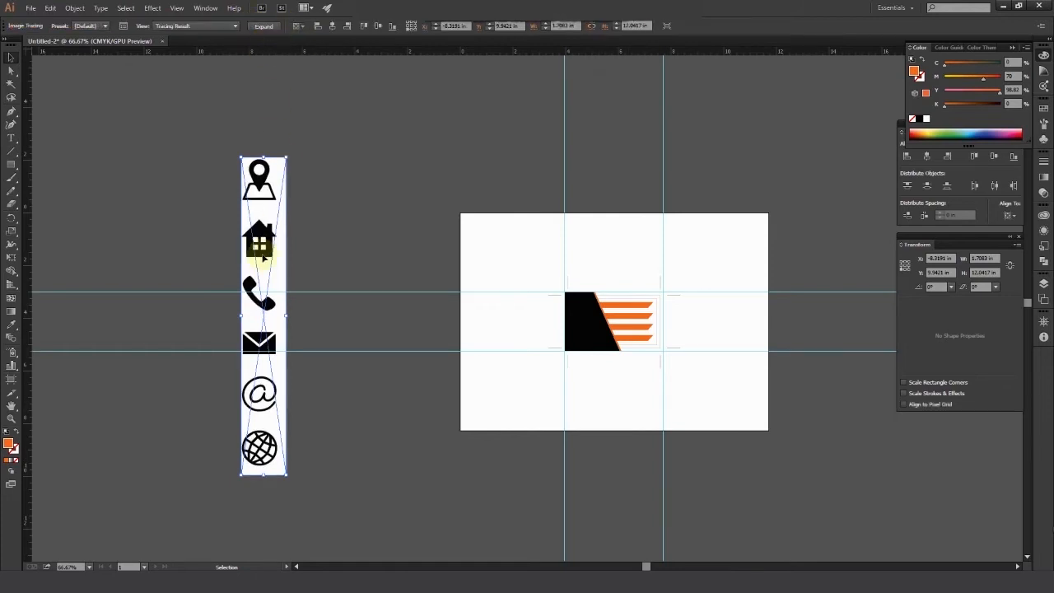
pyautogui.click(292, 238)
pyautogui.click(257, 238)
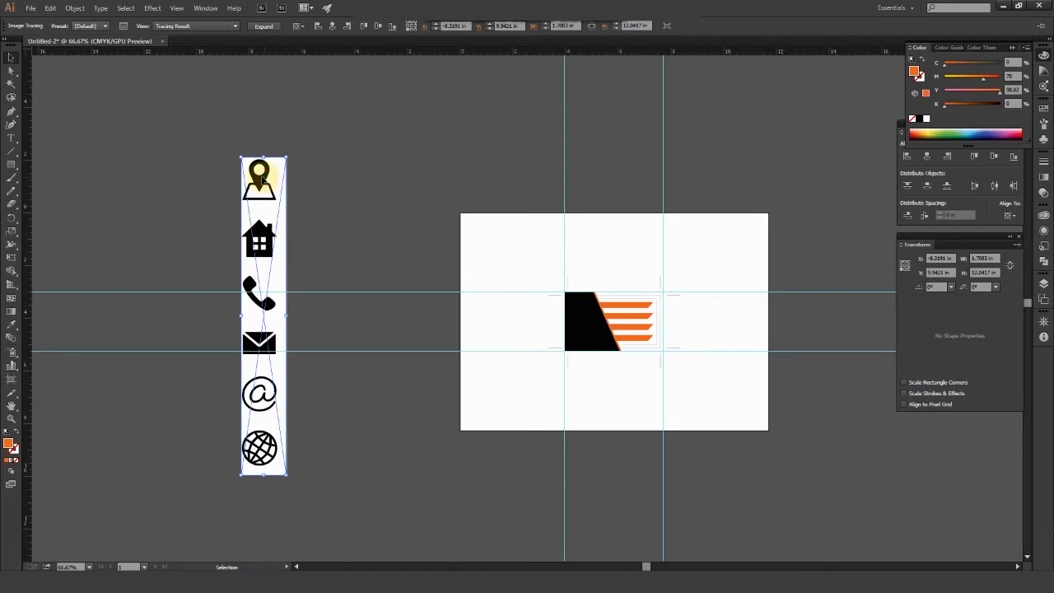
pyautogui.scroll(2, 264, 178)
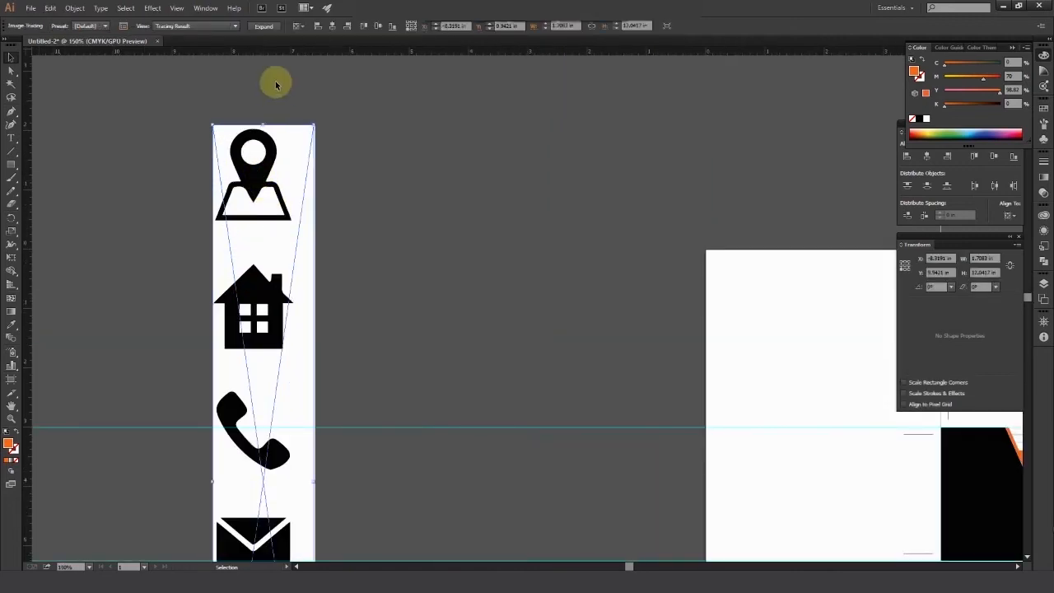
pyautogui.click(264, 27)
pyautogui.scroll(-2, 333, 201)
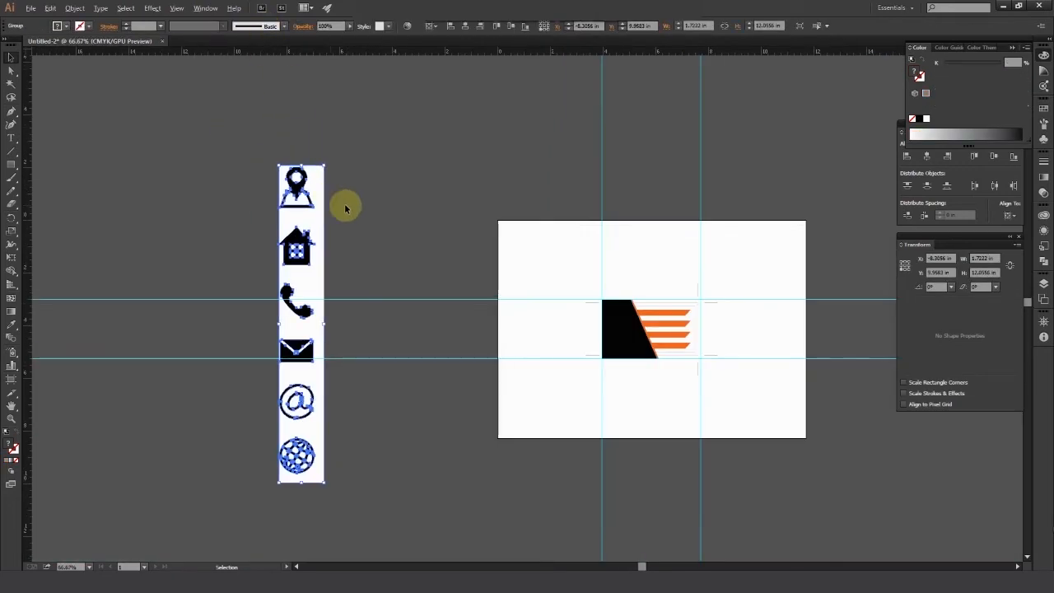
# Ungroup the expanded icon tracing and deselect it
pyautogui.scroll(1, 298, 196)
pyautogui.rightClick(297, 196)
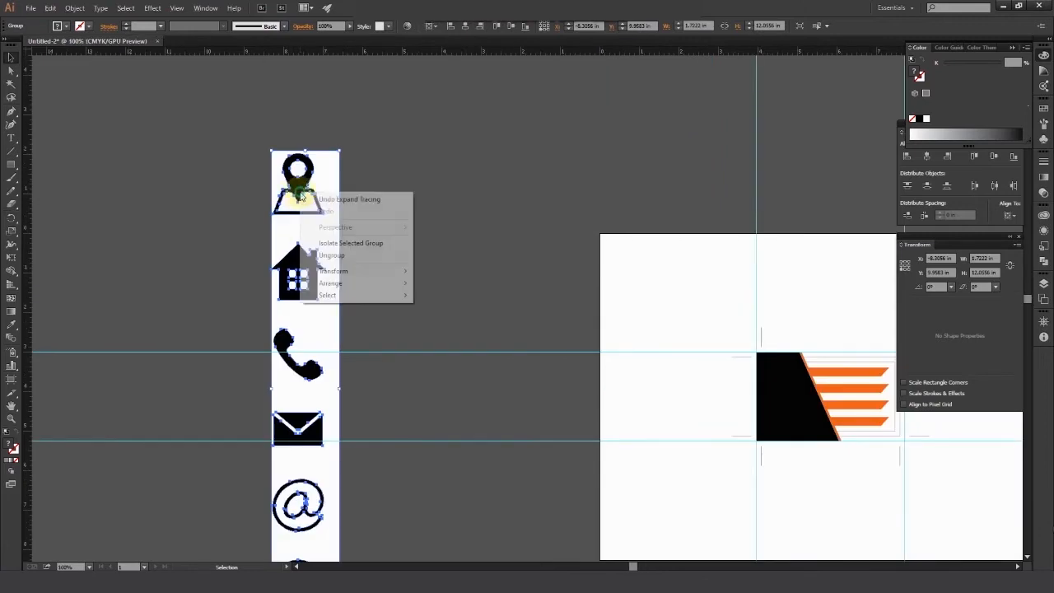
pyautogui.click(334, 254)
pyautogui.click(362, 218)
# Move the black location pin, phone and envelope shapes out of the traced strip onto the empty area beside it
pyautogui.moveTo(297, 185); pyautogui.dragTo(378, 185)
pyautogui.click(299, 266)
pyautogui.click(379, 241)
pyautogui.scroll(-2, 367, 255)
pyautogui.moveTo(320, 311); pyautogui.dragTo(401, 264)
pyautogui.click(298, 372)
pyautogui.moveTo(298, 372); pyautogui.dragTo(387, 332)
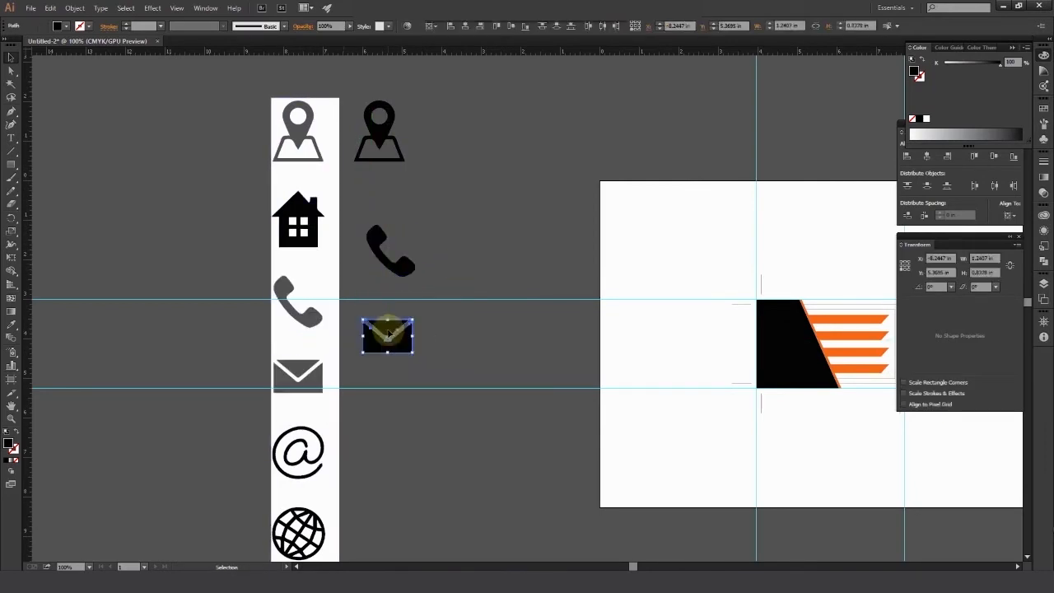
# Move the black globe shape out of the traced strip to join the extracted icons
pyautogui.rightClick(401, 345)
pyautogui.click(416, 403)
pyautogui.click(405, 261)
pyautogui.click(382, 142)
pyautogui.click(506, 216)
pyautogui.moveTo(316, 513); pyautogui.dragTo(416, 496)
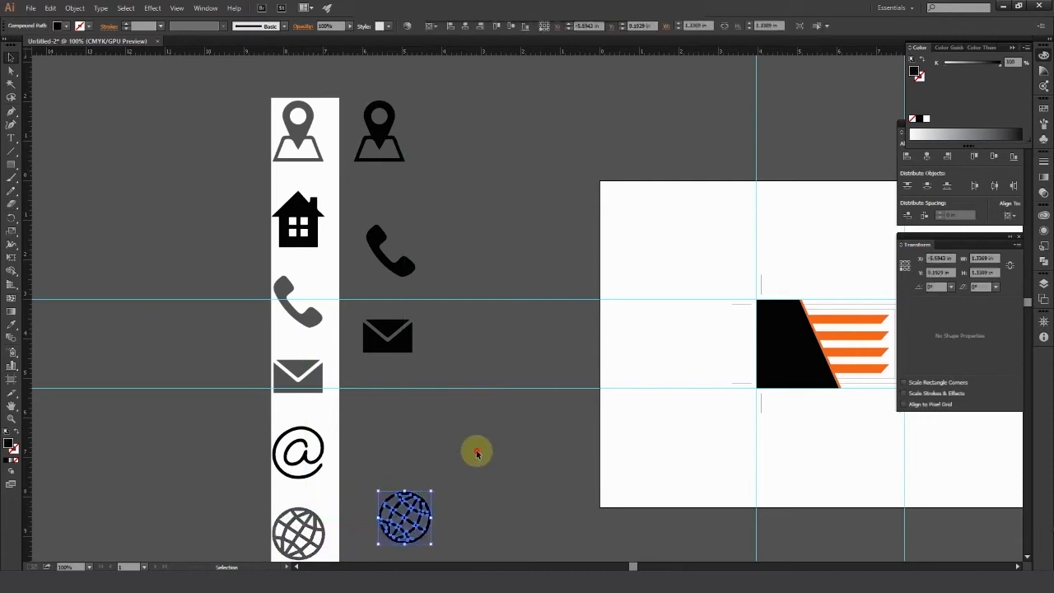
# Delete the white background strip and all leftover traced shapes, keeping only the pin, phone, envelope and globe icons
pyautogui.scroll(-1, 325, 442)
pyautogui.click(326, 442)
pyautogui.keyDown('alt'); pyautogui.scroll(-1, 328, 438); pyautogui.keyUp('alt')
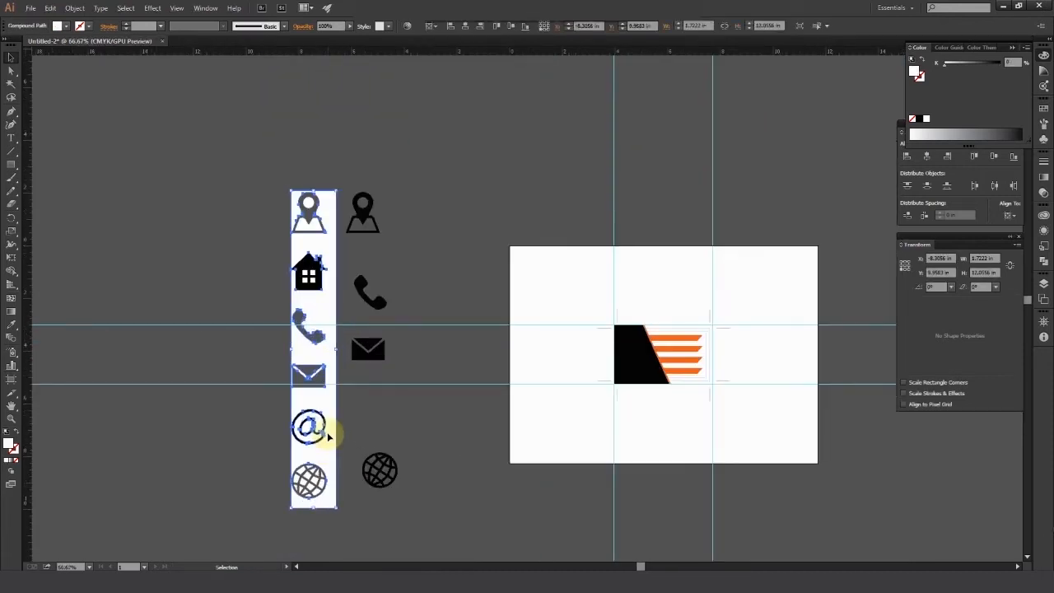
pyautogui.press('Delete')
pyautogui.moveTo(332, 507); pyautogui.dragTo(293, 398)
pyautogui.press('Delete')
pyautogui.moveTo(320, 289); pyautogui.dragTo(288, 215)
pyautogui.press('Delete')
pyautogui.moveTo(331, 293); pyautogui.dragTo(287, 204)
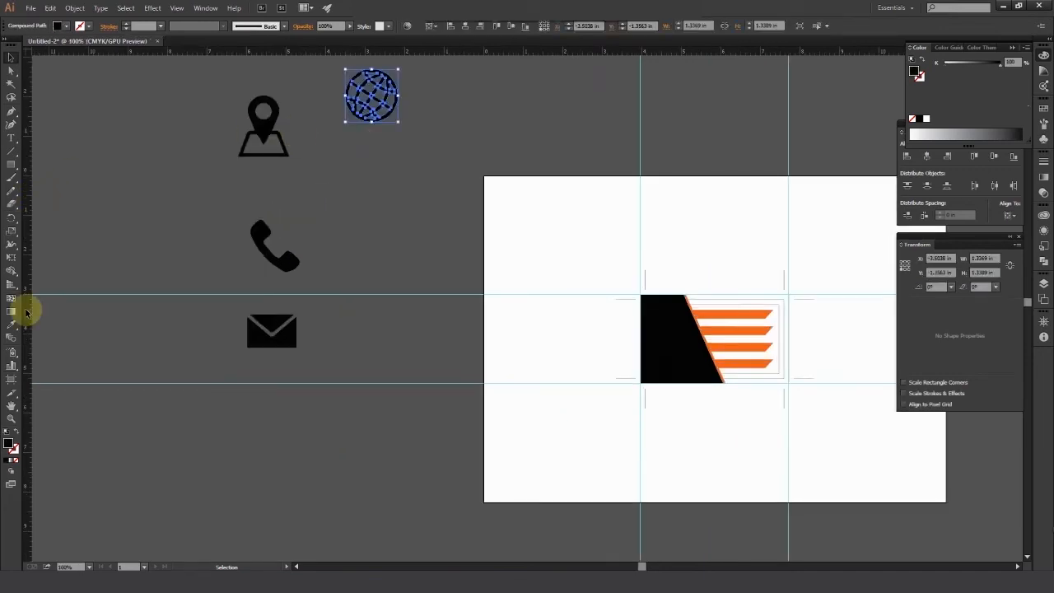
# Add two vertical guides near the right ends of the orange bars and move the four icons onto the artboard beside the card
pyautogui.moveTo(24, 308); pyautogui.dragTo(759, 338)
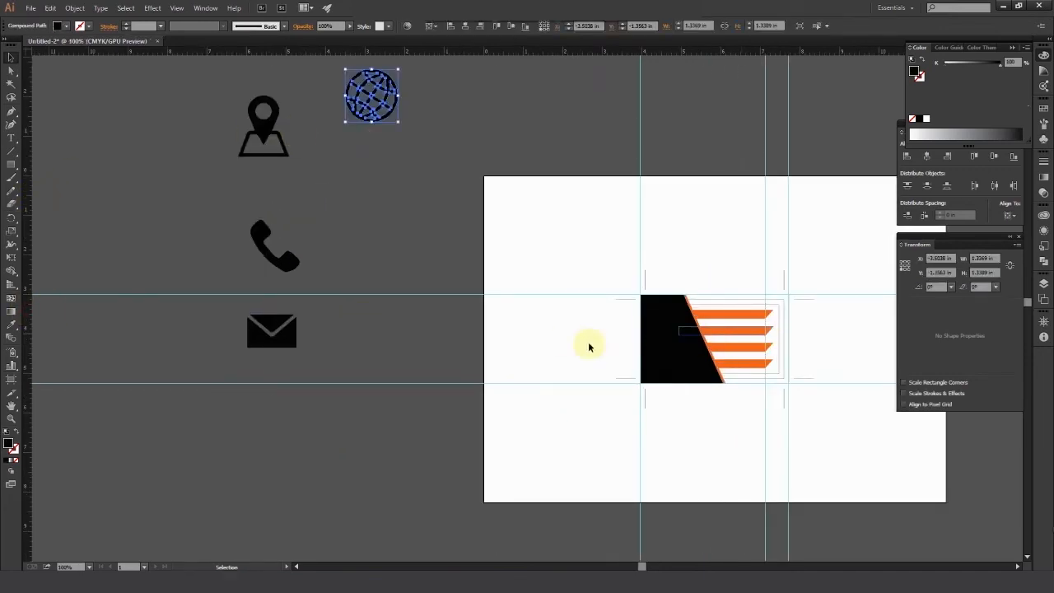
pyautogui.scroll(-1, 294, 266)
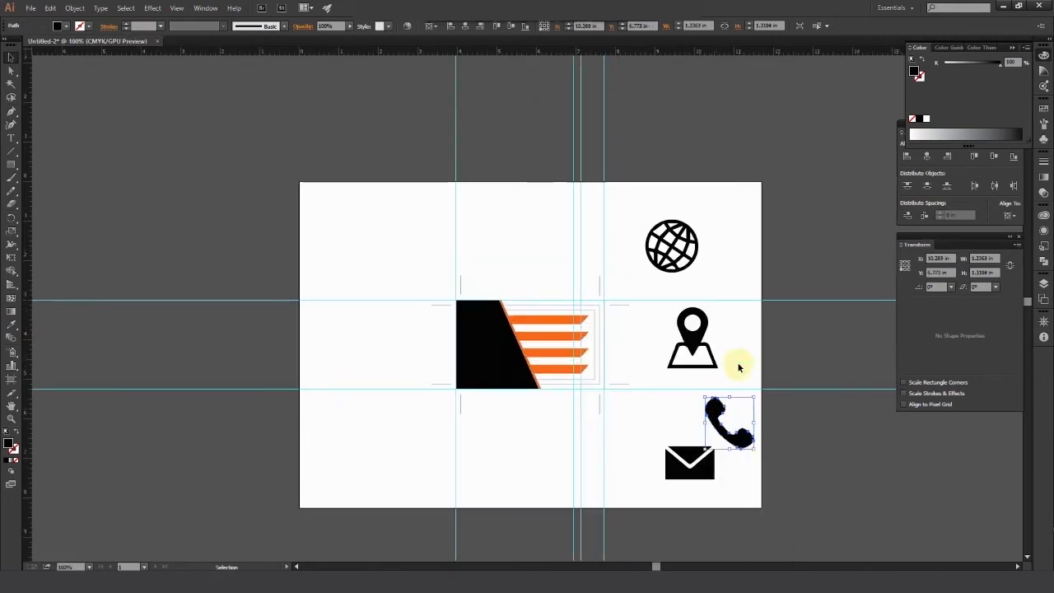
pyautogui.click(791, 325)
# Scale the globe icon down and position it near the right end of the top orange bar, undoing the last adjustment
pyautogui.scroll(1, 540, 416)
pyautogui.moveTo(753, 172); pyautogui.dragTo(635, 311)
pyautogui.scroll(3, 633, 313)
pyautogui.moveTo(585, 240); pyautogui.dragTo(604, 248)
pyautogui.moveTo(748, 388); pyautogui.dragTo(486, 225)
pyautogui.scroll(3, 552, 189)
pyautogui.hotkey('ctrl', 'z')
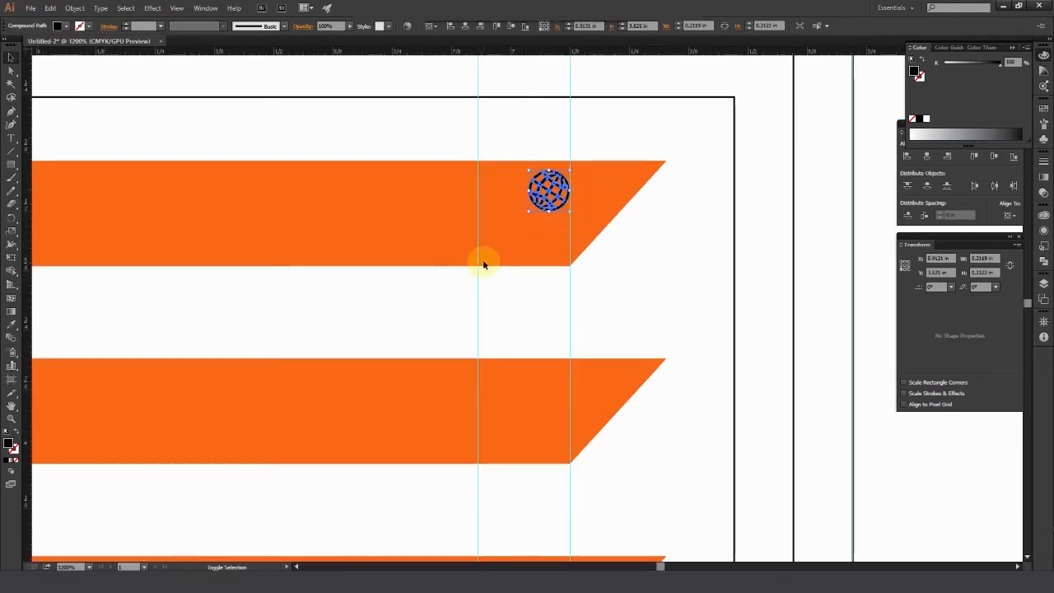
# Turn off Snap to Grid and resize the globe icon to span the two vertical guides
pyautogui.click(176, 9)
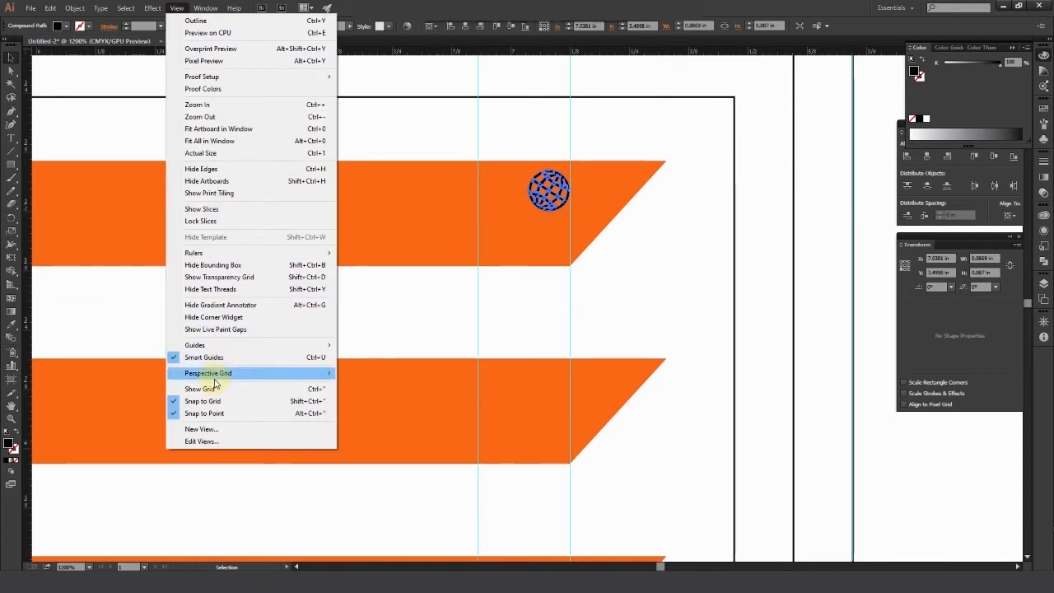
pyautogui.click(206, 401)
pyautogui.moveTo(529, 213); pyautogui.dragTo(453, 259)
# Place the scaled pin, envelope, globe and phone icons between the guides, one per orange bar from top to bottom
pyautogui.scroll(-5, 454, 258)
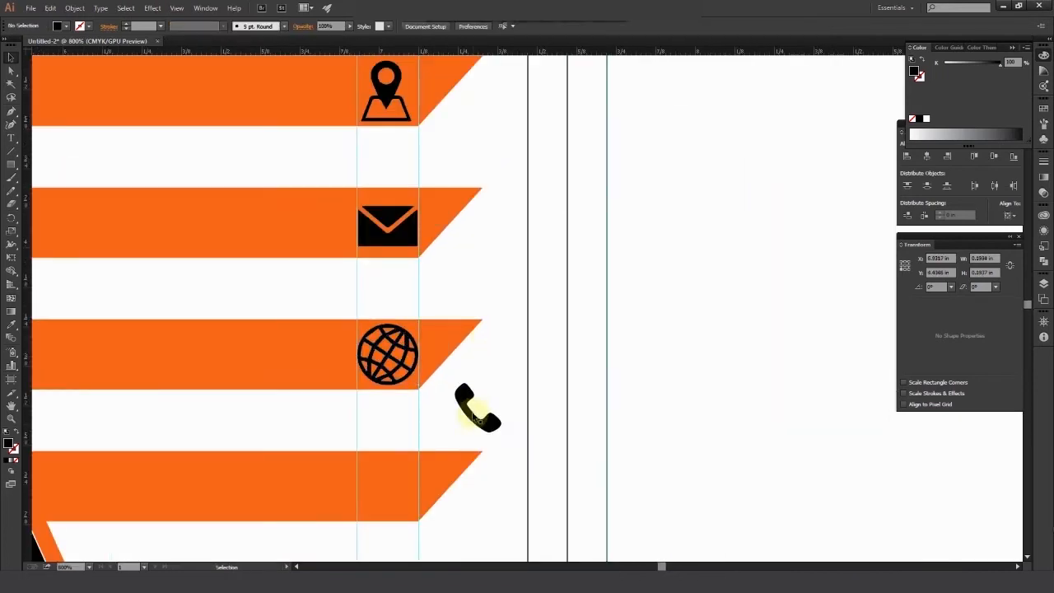
pyautogui.moveTo(522, 405); pyautogui.dragTo(428, 486)
pyautogui.scroll(-3, 428, 487)
pyautogui.scroll(2, 426, 440)
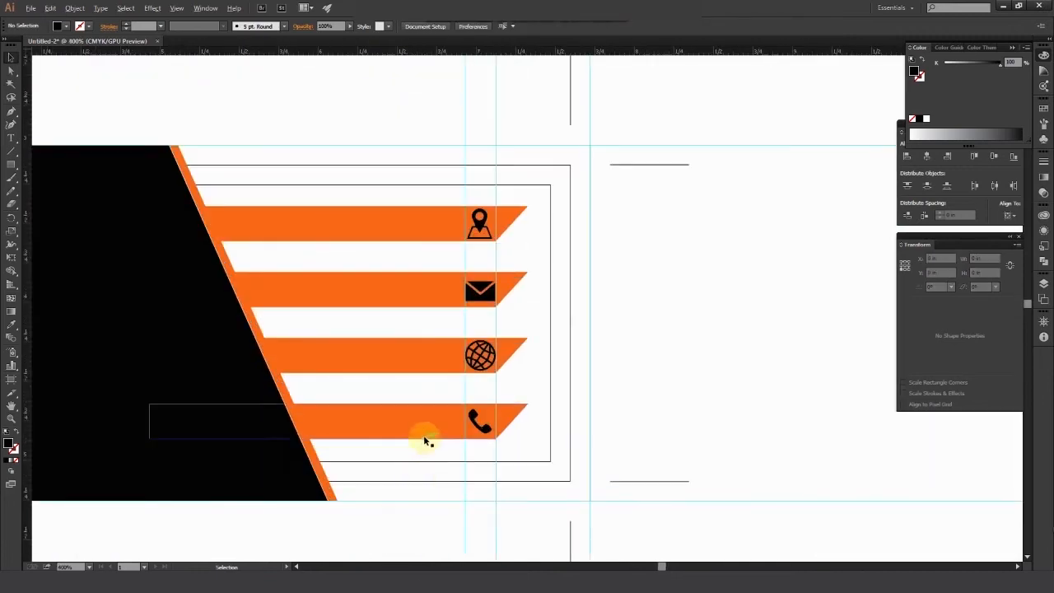
pyautogui.scroll(-1, 436, 404)
pyautogui.hotkey('ctrl', '0')
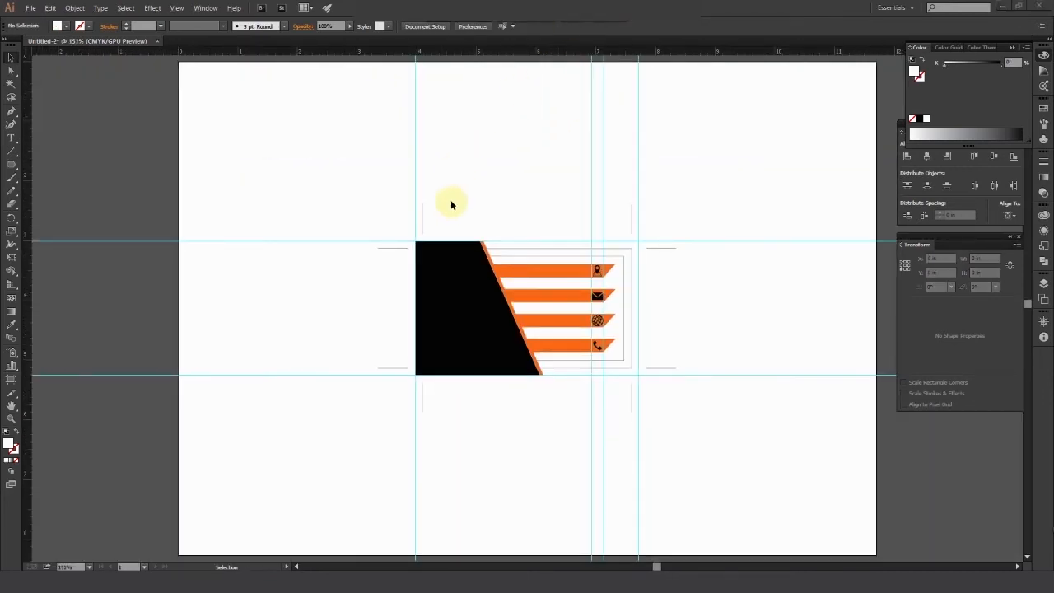
# Draw a white square of about 0.44 in with the Rectangle tool on the empty artboard area left of the card
pyautogui.scroll(3, 452, 204)
pyautogui.moveTo(17, 169); pyautogui.dragTo(73, 164)
pyautogui.moveTo(168, 246); pyautogui.dragTo(238, 305)
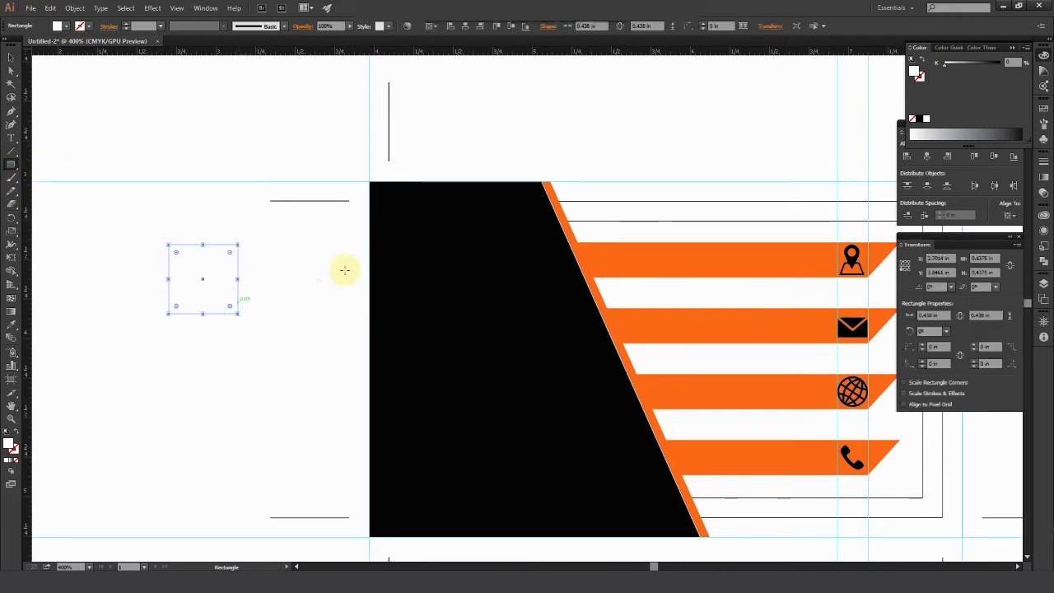
# Give the square a black outline with a stroke weight of 4 pt
pyautogui.click(8, 433)
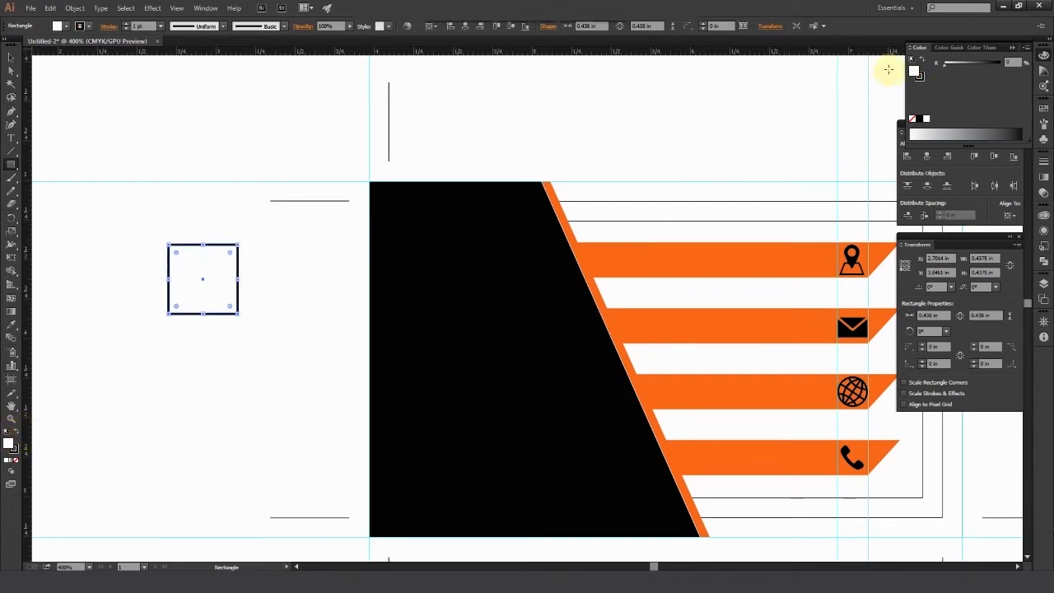
pyautogui.click(921, 76)
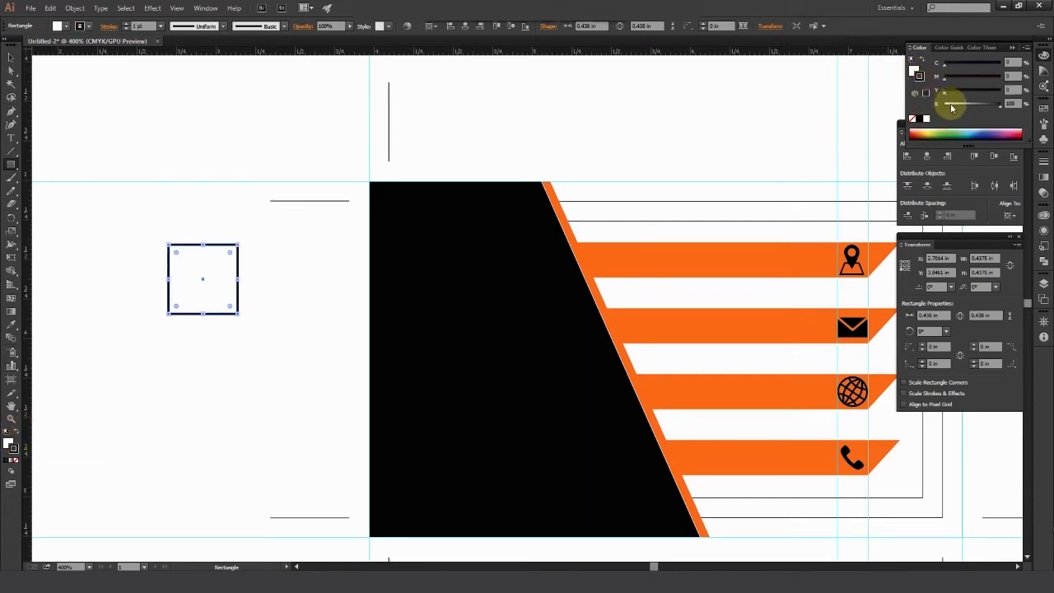
pyautogui.click(1045, 162)
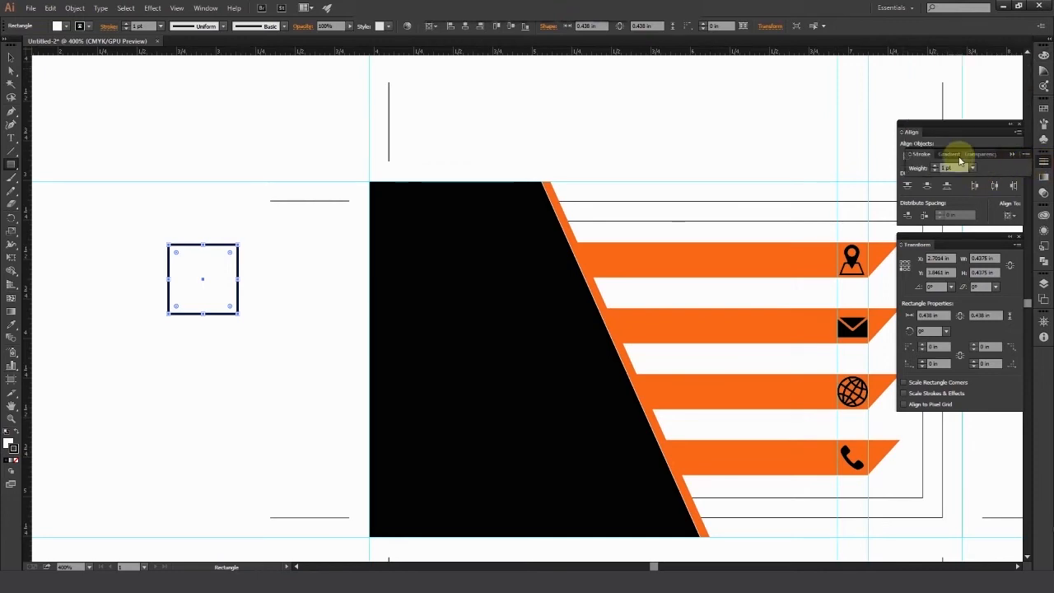
pyautogui.click(935, 166)
pyautogui.click(935, 165)
pyautogui.click(935, 166)
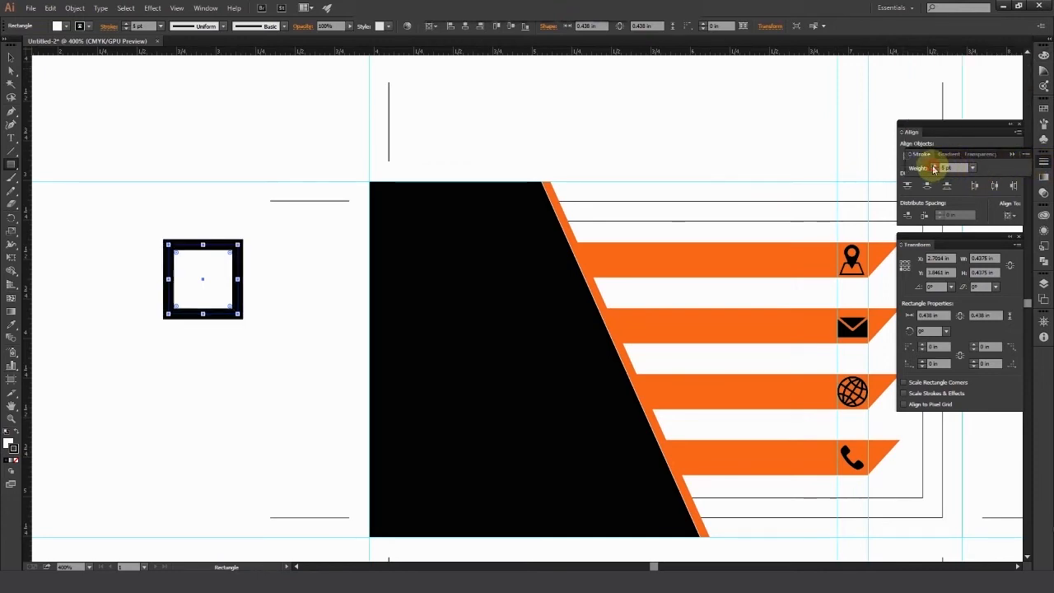
pyautogui.click(934, 170)
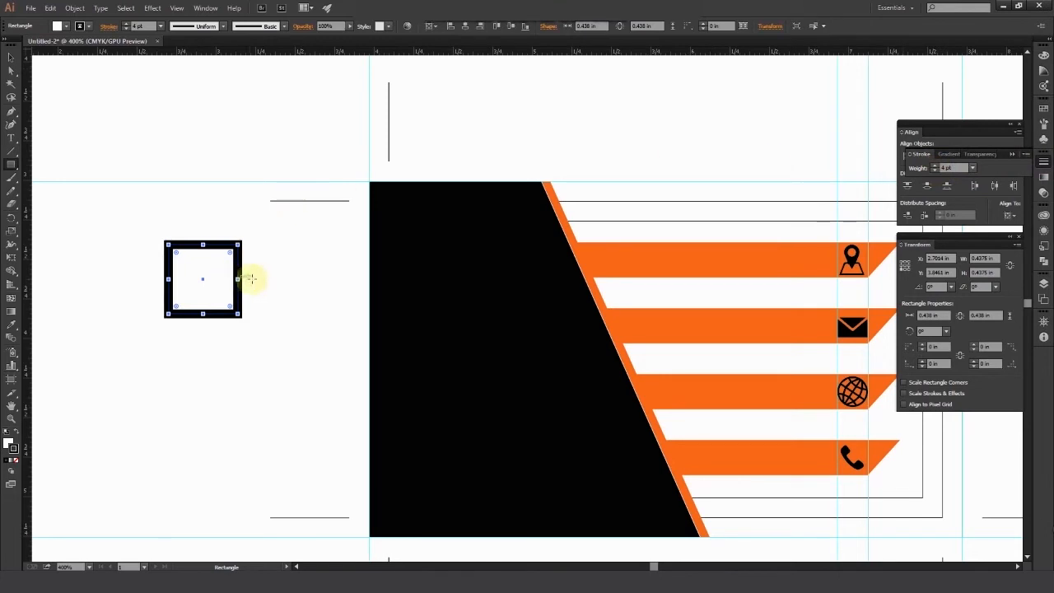
pyautogui.click(11, 58)
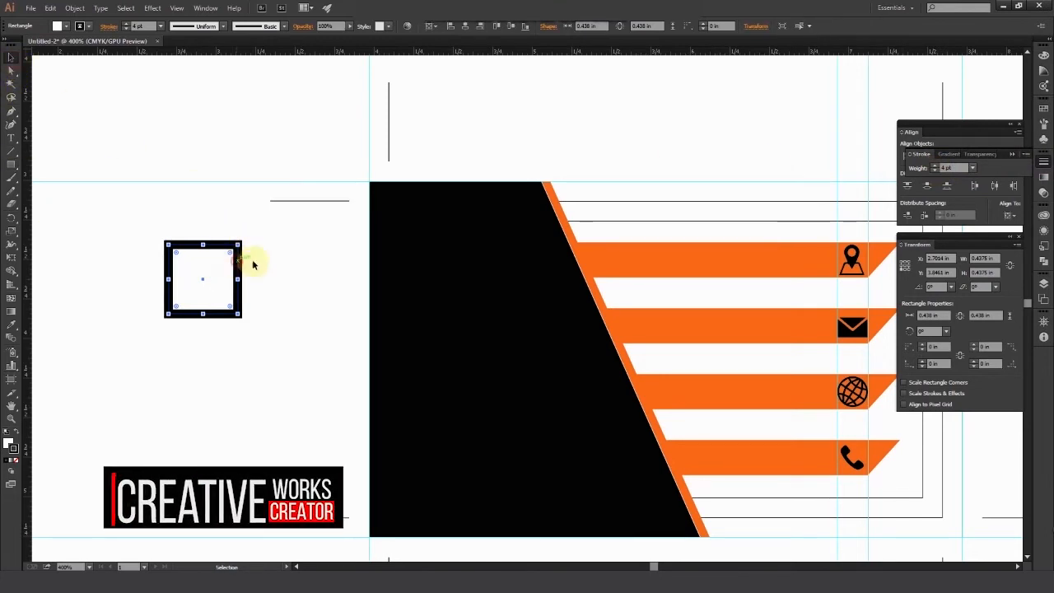
# Apply the bars' orange to the square with the Eyedropper and swap fill and stroke so only the outline is orange
pyautogui.click(8, 442)
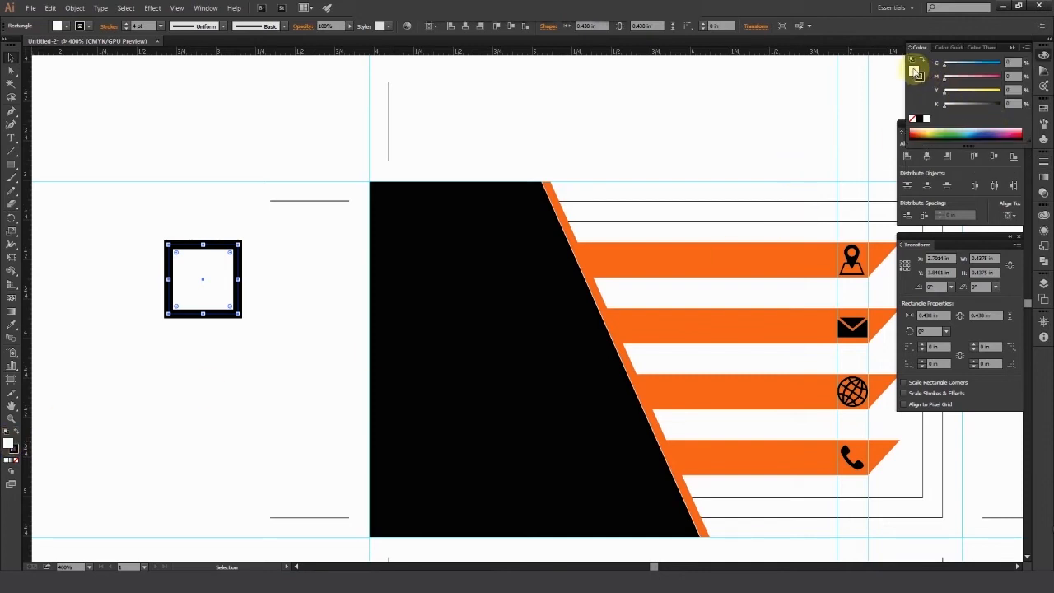
pyautogui.click(25, 326)
pyautogui.click(654, 260)
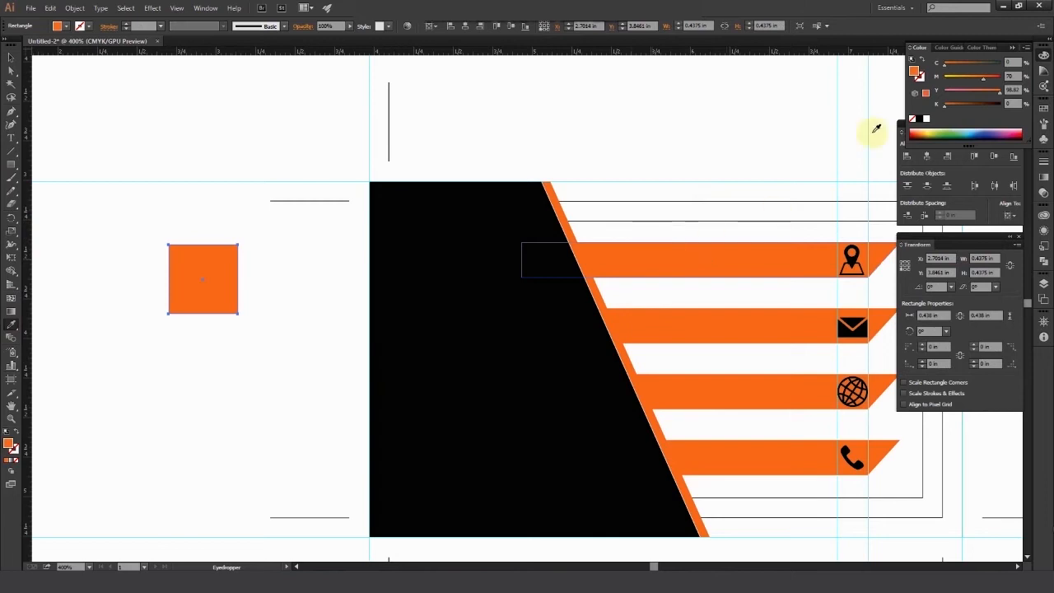
pyautogui.click(922, 62)
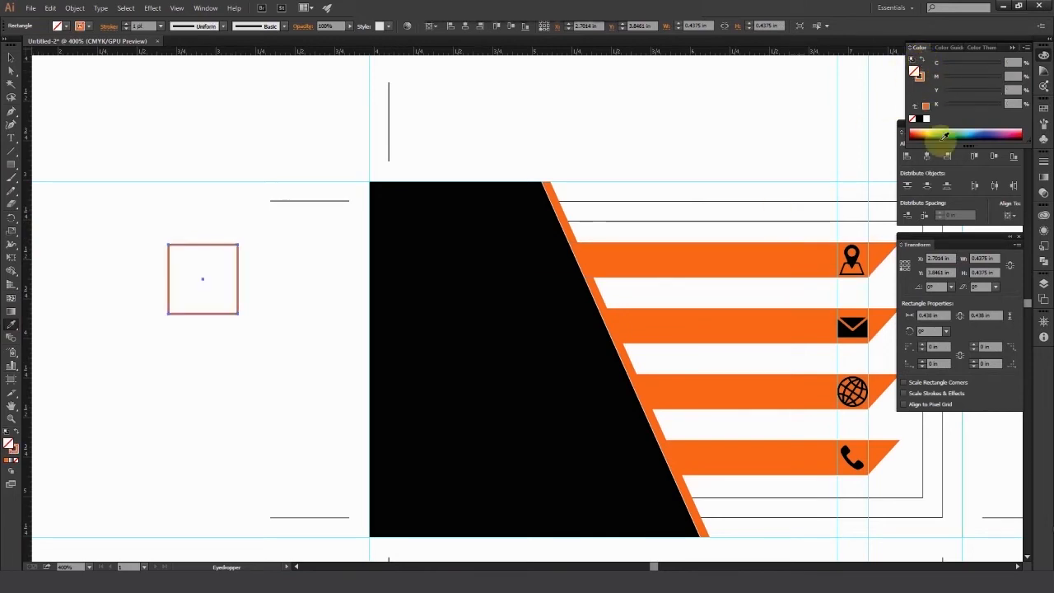
# Set the square's orange outline to a stroke weight of 4 pt and deselect it
pyautogui.click(1043, 162)
pyautogui.click(937, 166)
pyautogui.click(937, 167)
pyautogui.click(10, 59)
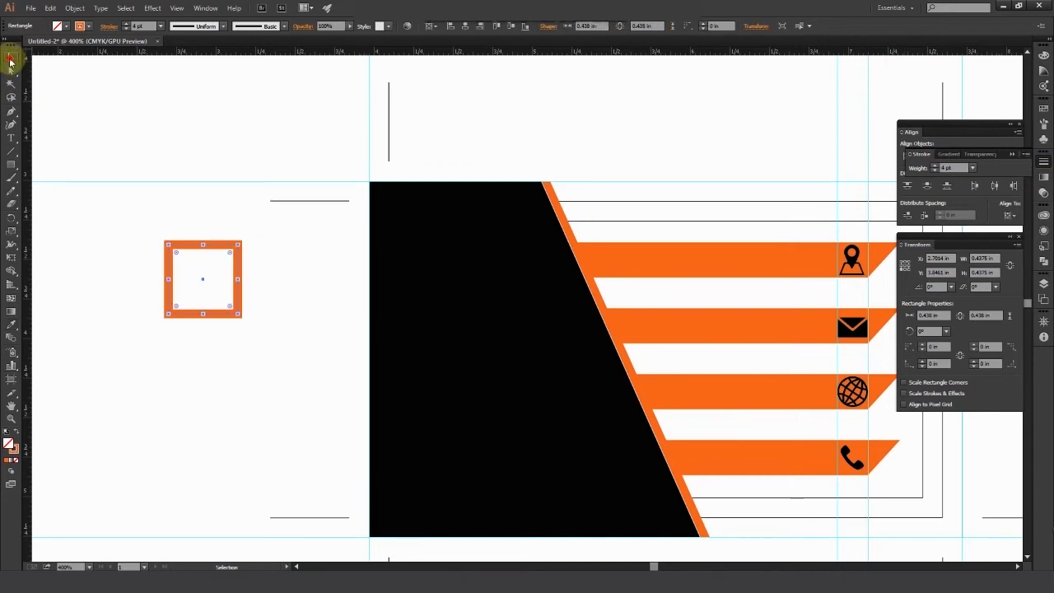
pyautogui.click(207, 285)
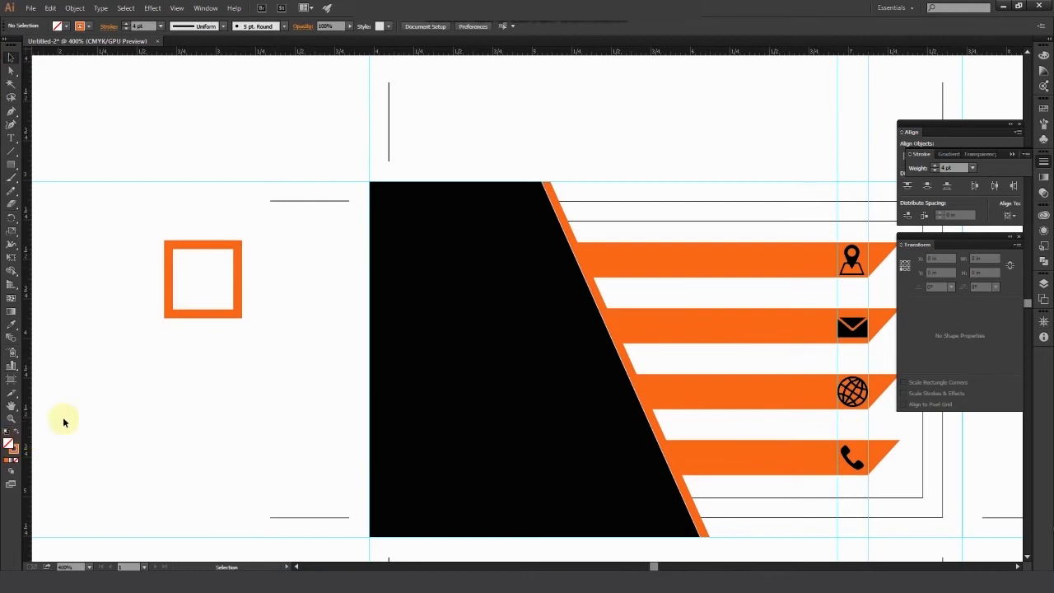
# Move the orange-outlined square onto the upper part of the black panel and fill it with white
pyautogui.click(1044, 54)
pyautogui.moveTo(239, 279); pyautogui.dragTo(495, 255)
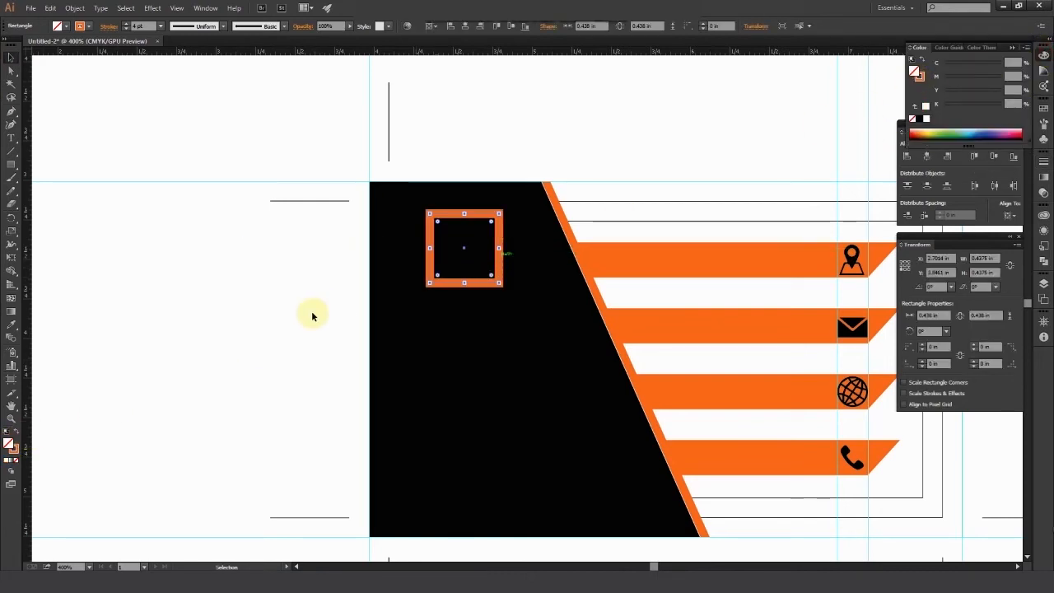
pyautogui.click(921, 78)
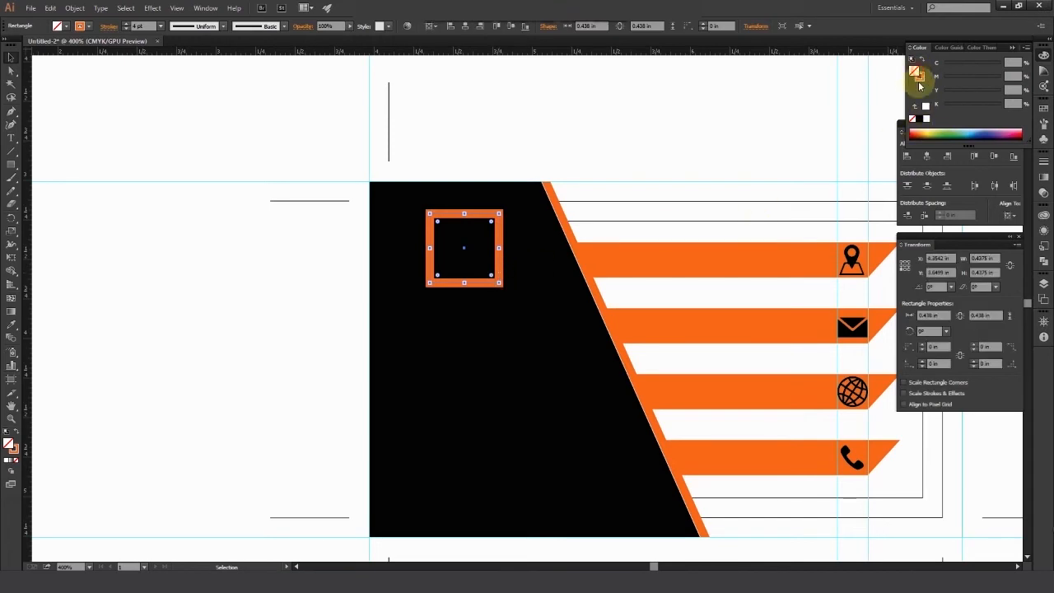
pyautogui.click(925, 117)
pyautogui.click(297, 249)
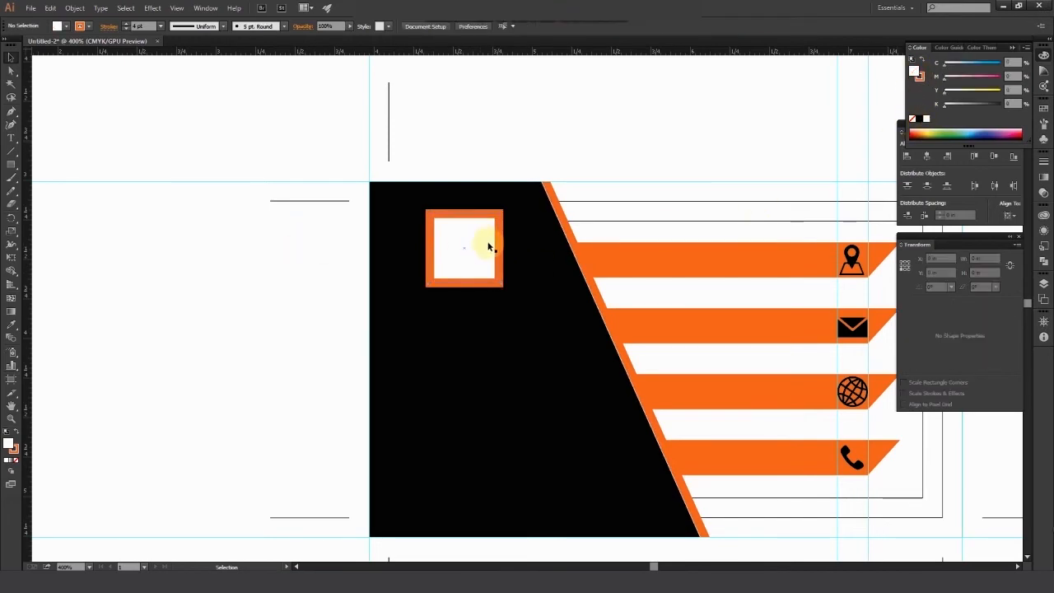
# Add the text "SL" over the white square and enlarge it to 26 pt
pyautogui.click(11, 139)
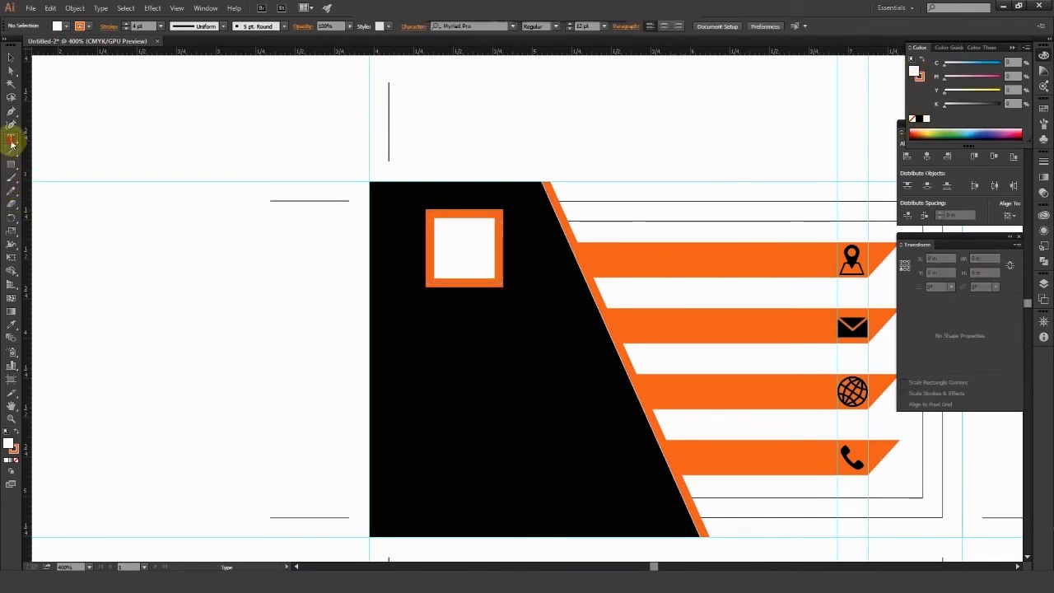
pyautogui.click(450, 238)
pyautogui.write('SL')
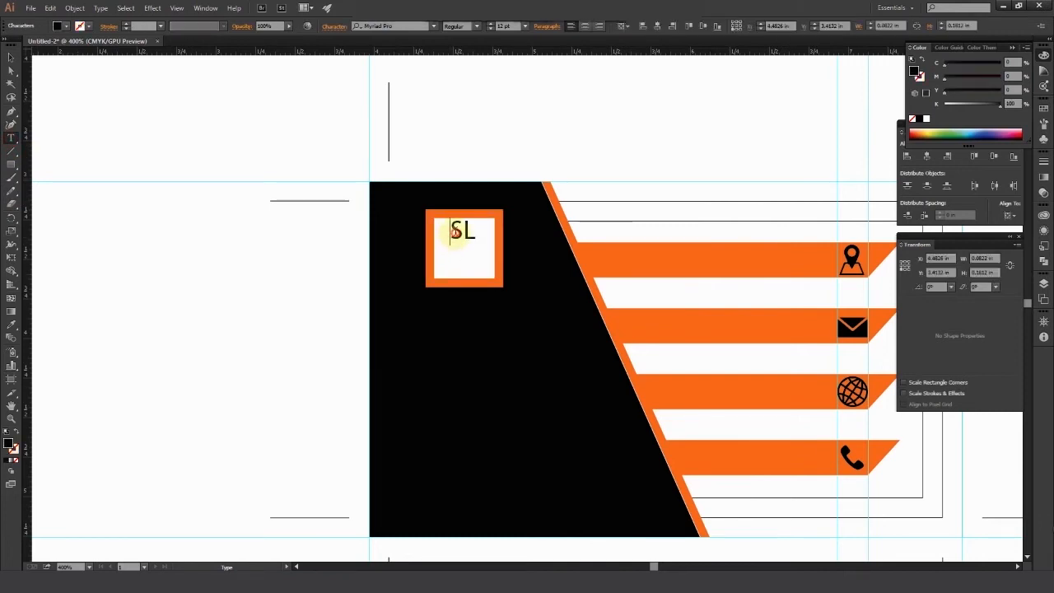
pyautogui.hotkey('ctrl', 'shift', '.')
pyautogui.hotkey('ctrl', 'shift', '.')
pyautogui.hotkey('ctrl', 'shift', '.')
pyautogui.hotkey('ctrl', 'shift', '.')
pyautogui.hotkey('ctrl', 'shift', '.')
pyautogui.hotkey('ctrl', 'shift', '.')
pyautogui.hotkey('ctrl', 'shift', '.')
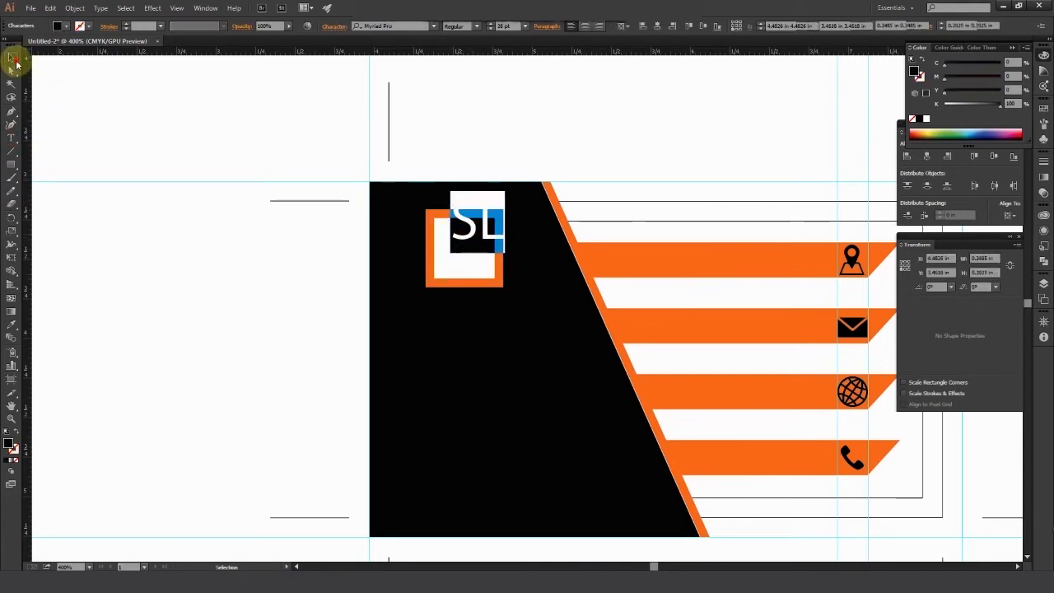
# Move the "SL" text into the white square and scale it down to about 21.15 pt
pyautogui.click(11, 57)
pyautogui.moveTo(474, 231); pyautogui.dragTo(466, 260)
pyautogui.scroll(1, 466, 252)
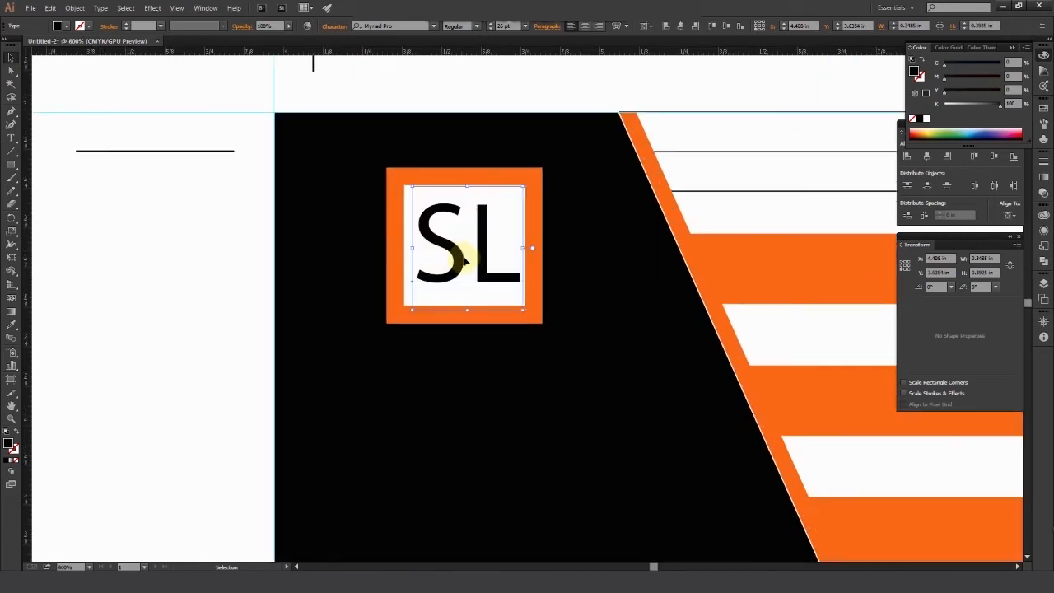
pyautogui.moveTo(523, 310); pyautogui.dragTo(502, 293)
# Add a "samplw logo" text line beneath the SL letters and set its font size to 7 pt
pyautogui.press('t')
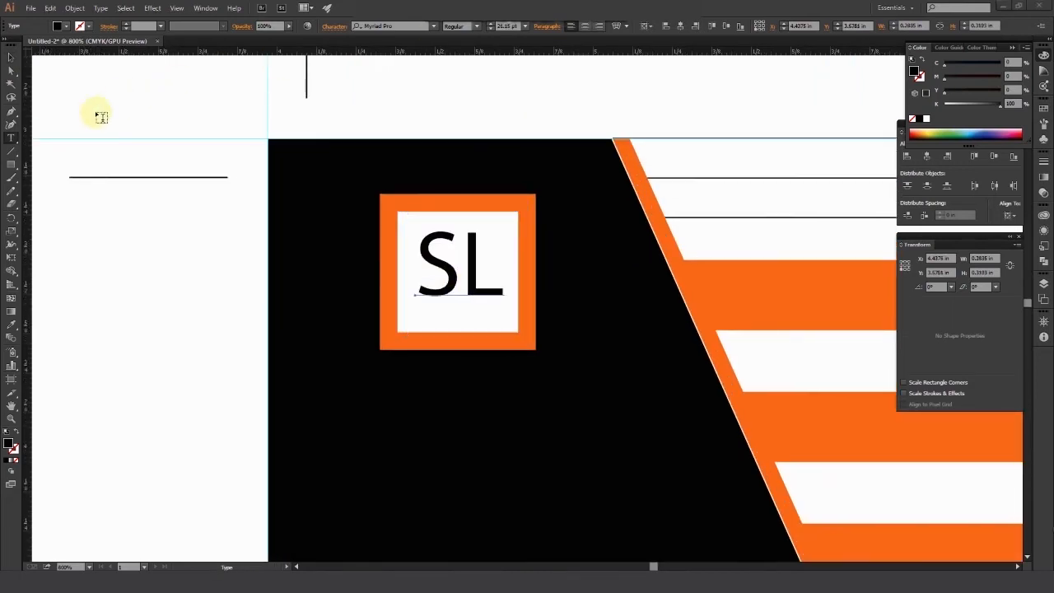
pyautogui.click(16, 143)
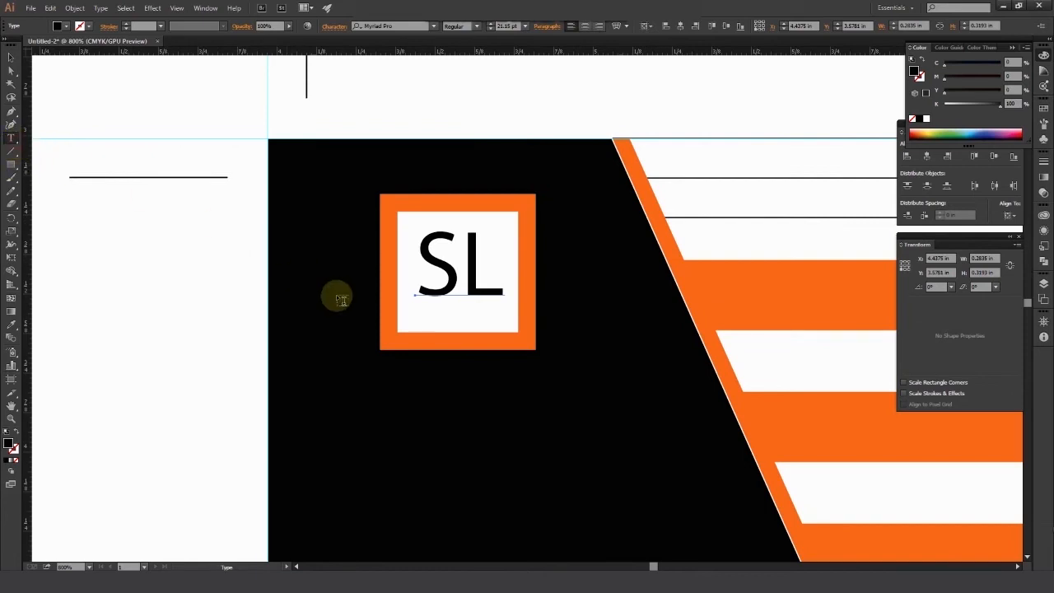
pyautogui.click(411, 318)
pyautogui.write('samlow logo')
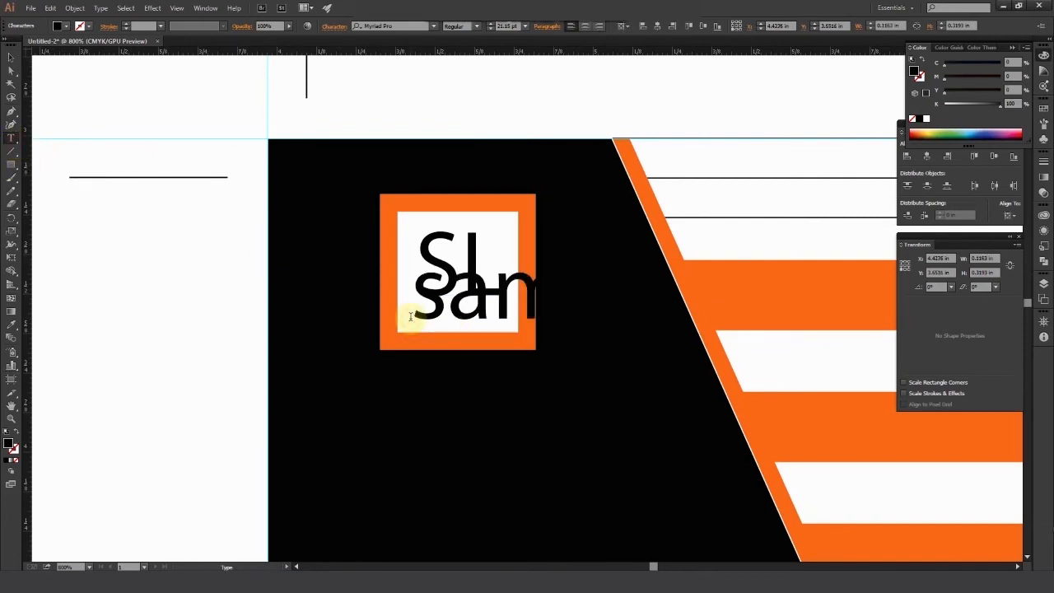
pyautogui.hotkey('ctrl', 'a')
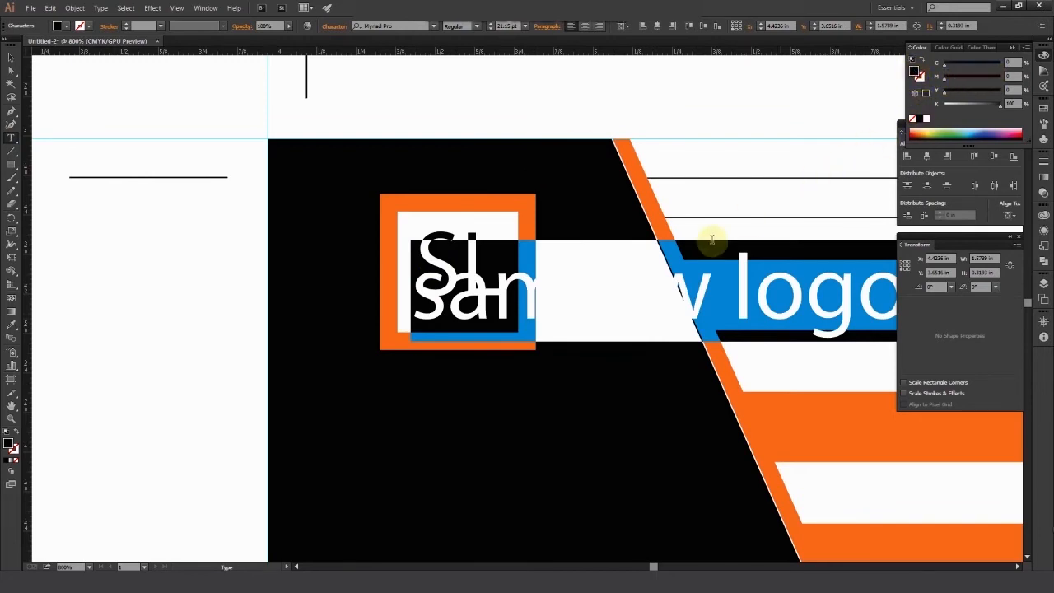
pyautogui.click(524, 26)
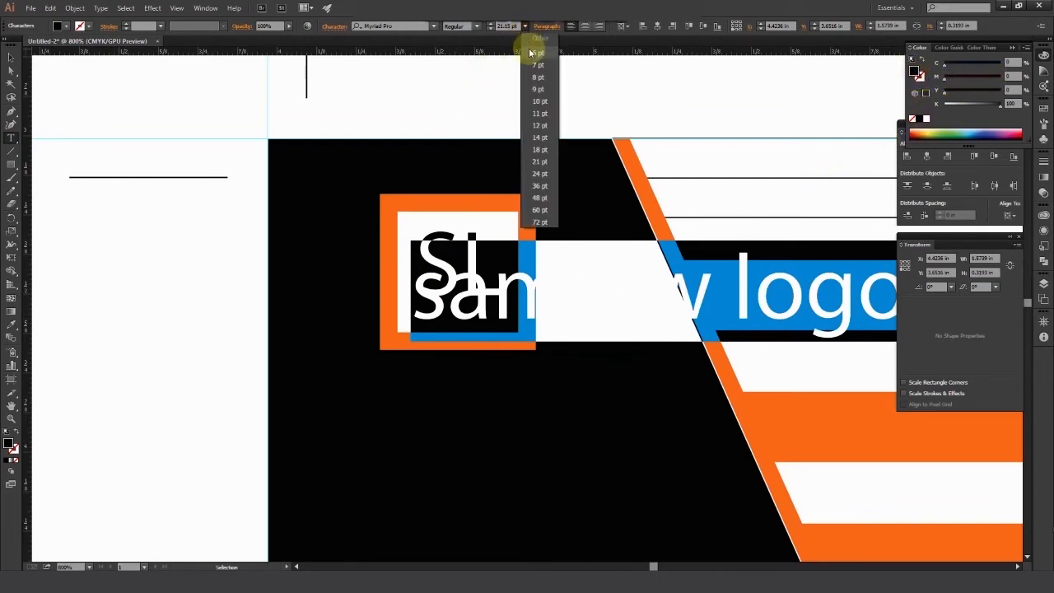
pyautogui.click(532, 66)
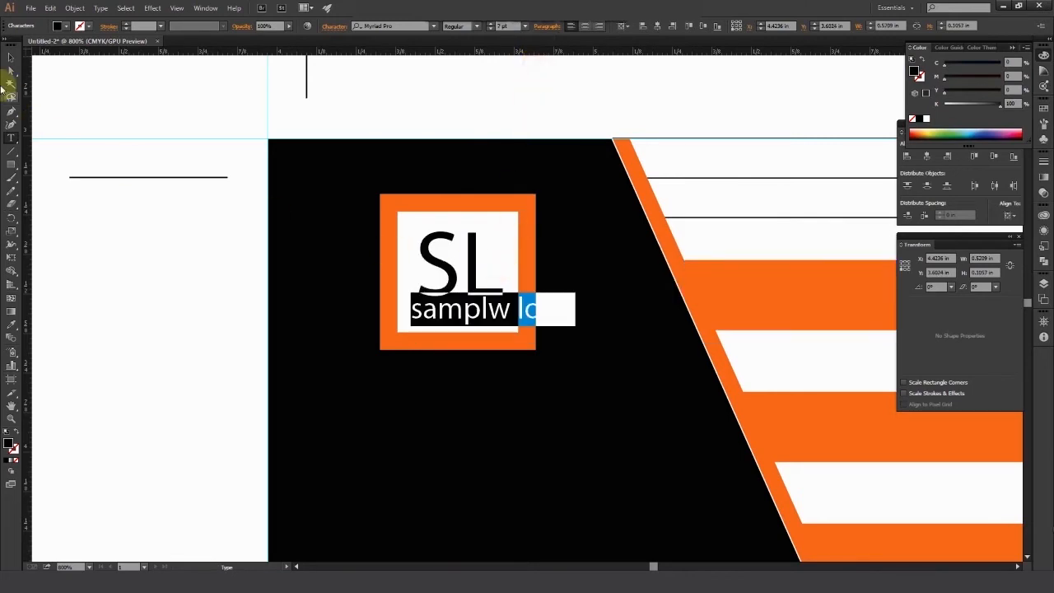
# Correct the caption to "sample logo", reduce it to 5 pt and fit it under SL inside the white square
pyautogui.click(10, 59)
pyautogui.moveTo(497, 312); pyautogui.dragTo(488, 317)
pyautogui.write('t')
pyautogui.write('e')
pyautogui.click(10, 58)
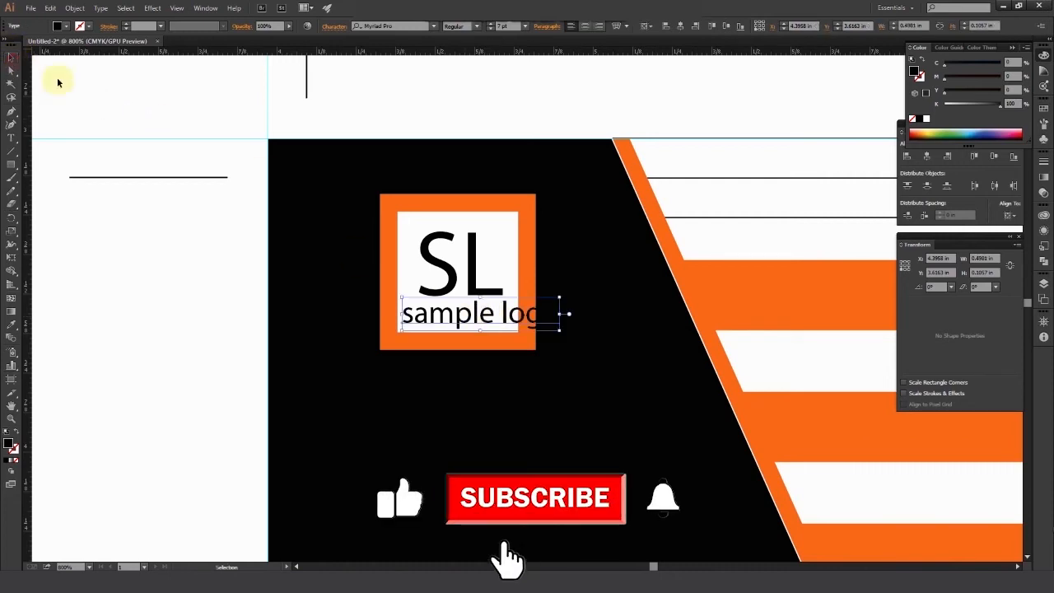
pyautogui.hotkey('ctrl', 'shift', ',')
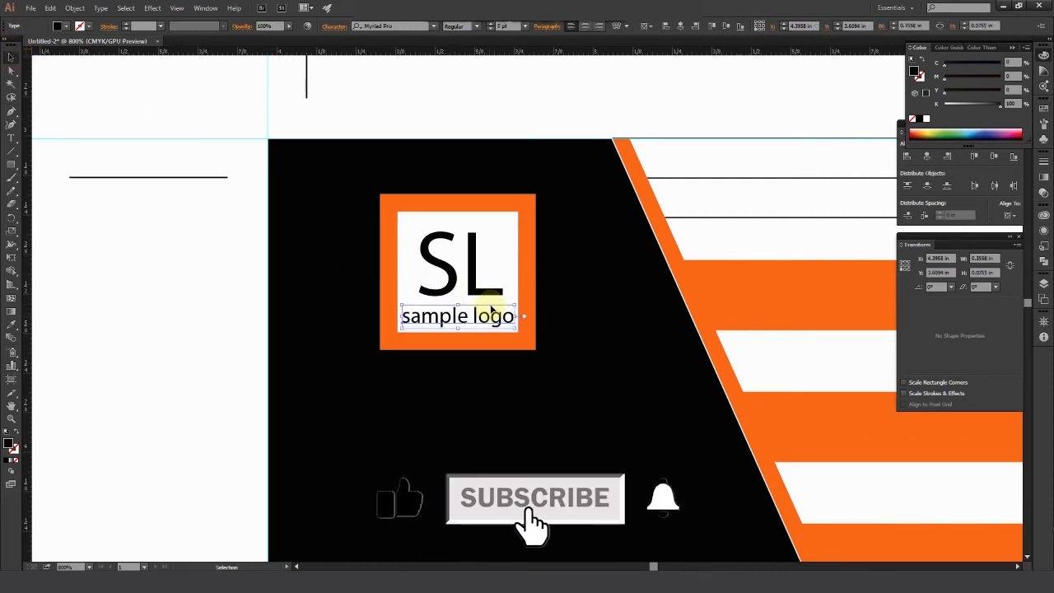
pyautogui.click(568, 378)
# Add the text "COMPANY NAME" on the empty area beside the card
pyautogui.scroll(1, 457, 294)
pyautogui.scroll(-3, 399, 208)
pyautogui.click(165, 216)
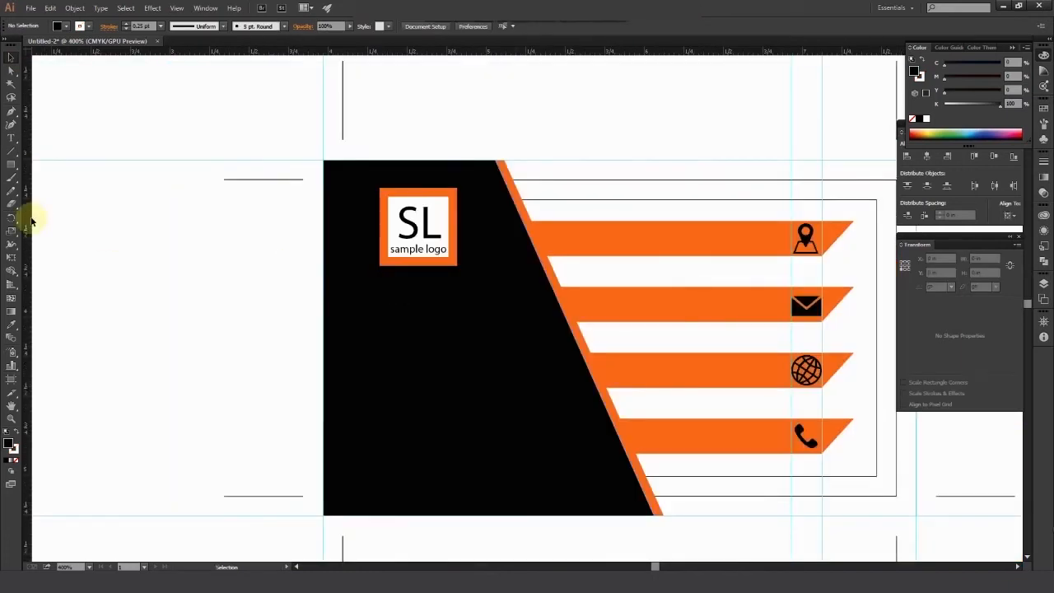
pyautogui.click(12, 140)
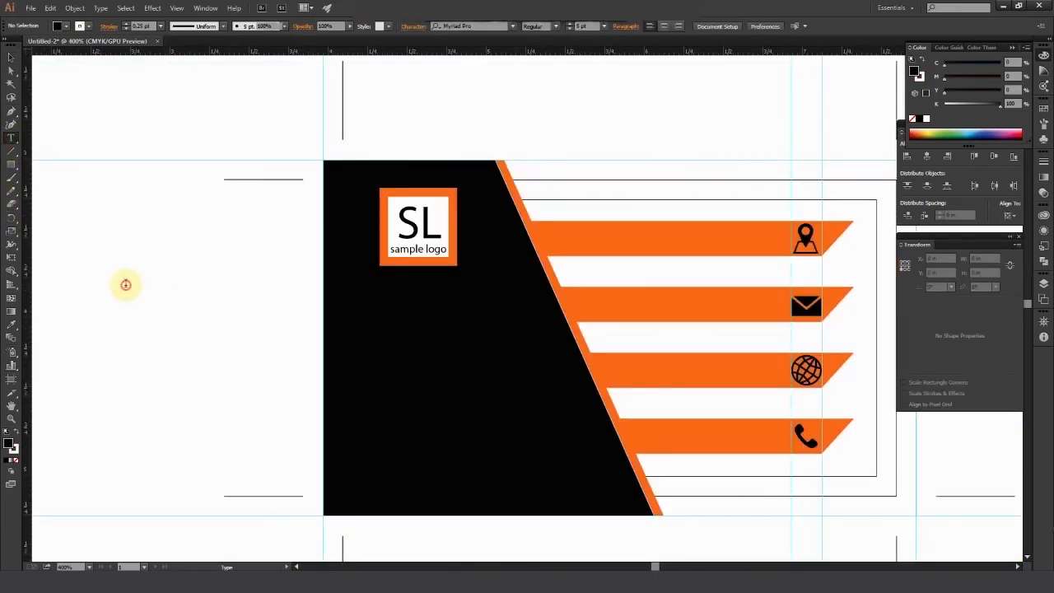
pyautogui.click(125, 284)
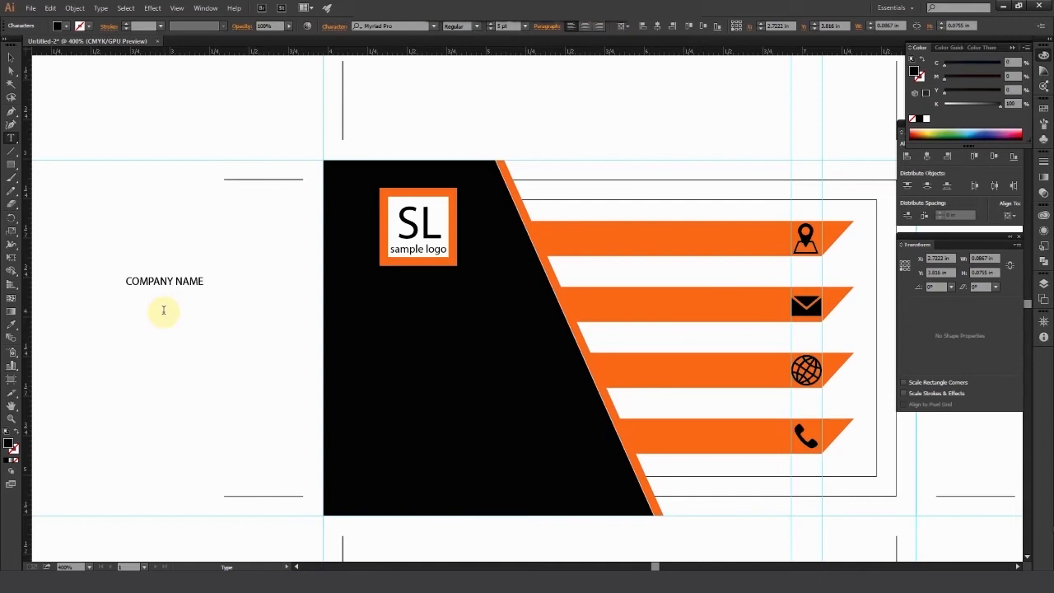
pyautogui.click(12, 60)
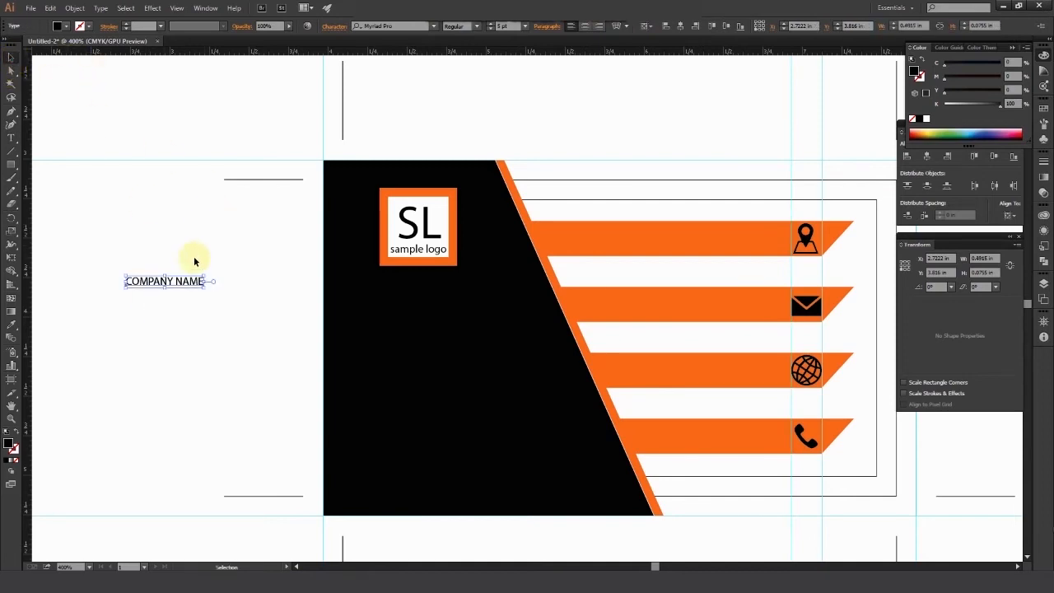
# Place the COMPANY NAME text below the logo on the black panel, coloured orange and scaled to about 9.77 pt
pyautogui.moveTo(185, 281); pyautogui.dragTo(630, 370)
pyautogui.scroll(2, 430, 306)
pyautogui.scroll(-2, 510, 330)
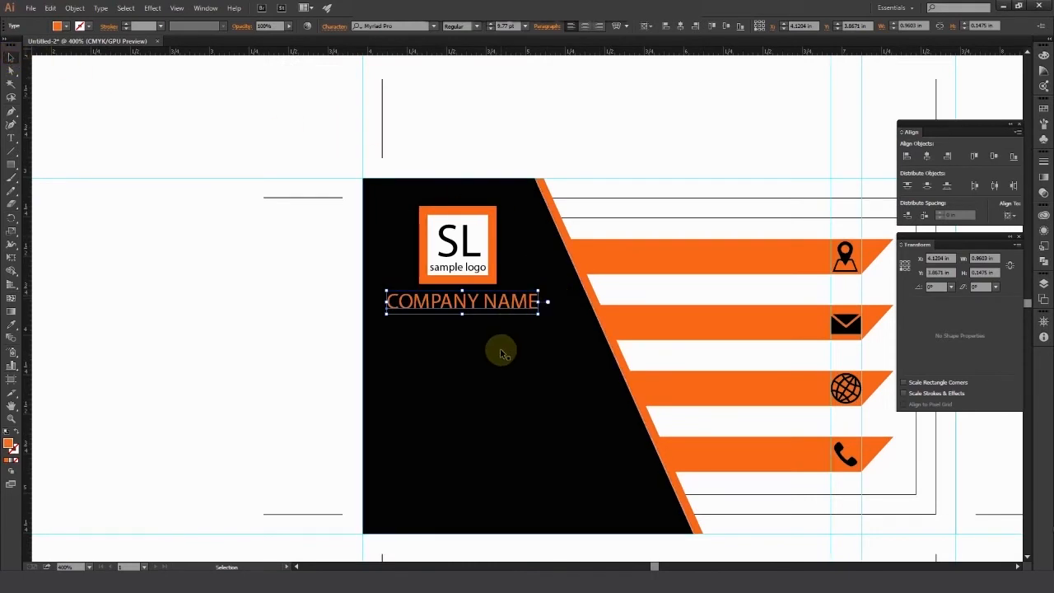
pyautogui.click(319, 356)
# Move the COMPANY NAME text slightly lower to widen the gap beneath the logo
pyautogui.scroll(-1, 487, 296)
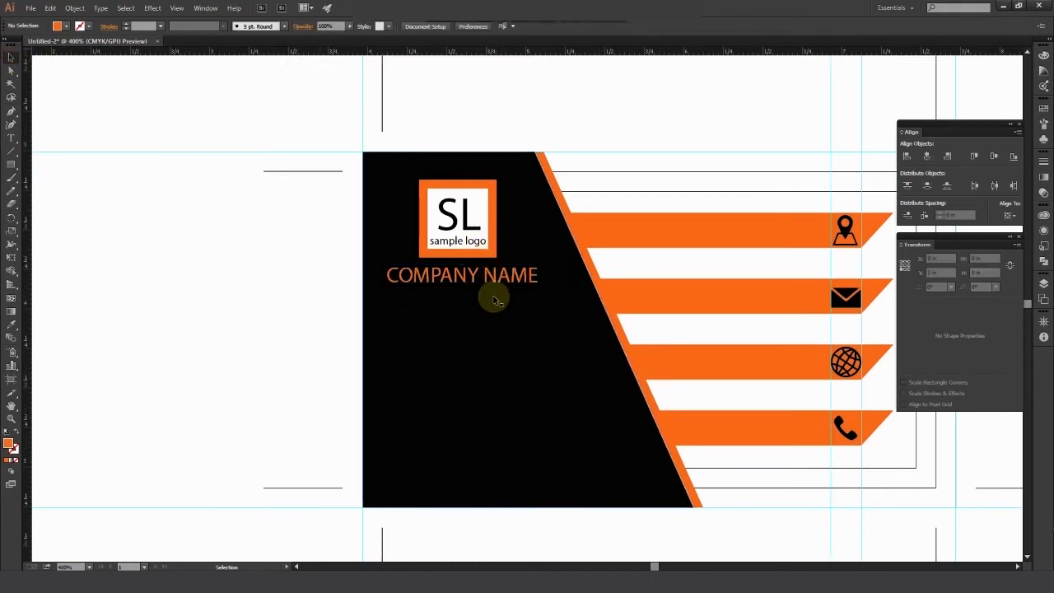
pyautogui.scroll(2, 487, 280)
pyautogui.moveTo(490, 262); pyautogui.dragTo(499, 289)
pyautogui.scroll(-3, 505, 307)
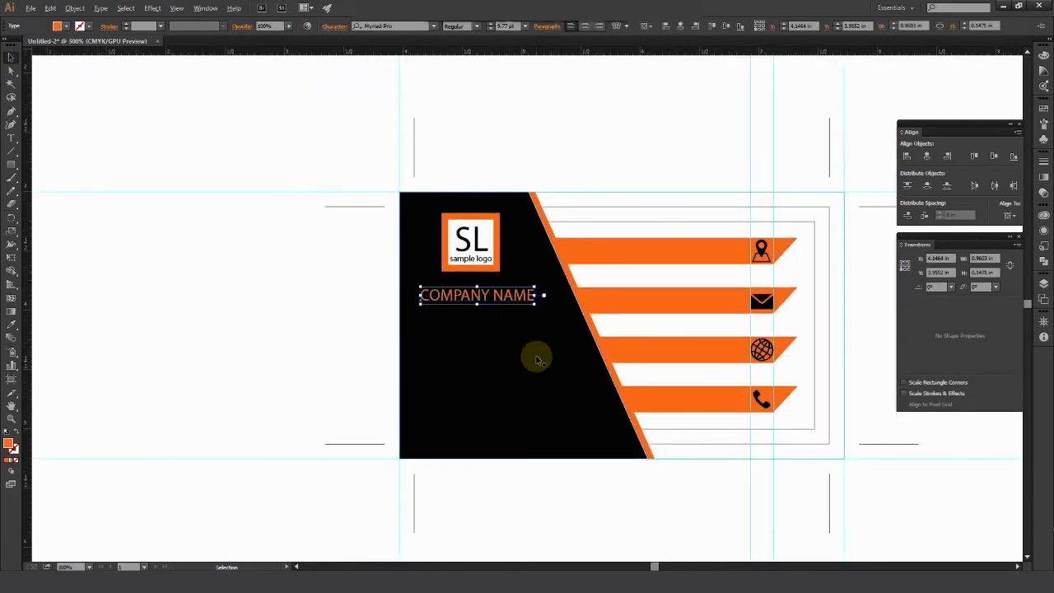
# Duplicate the COMPANY NAME text farther down the black panel and change the copy to "Your Name"
pyautogui.scroll(1, 536, 357)
pyautogui.moveTo(431, 282); pyautogui.dragTo(435, 342)
pyautogui.hotkey('ctrl', 'a')
pyautogui.click(297, 355)
pyautogui.doubleClick(421, 350)
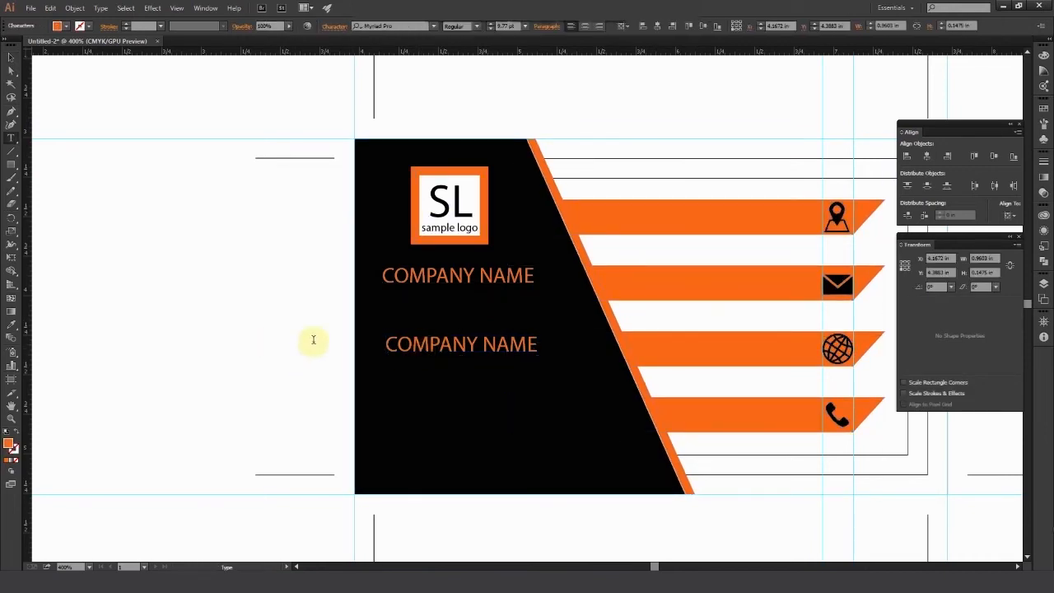
pyautogui.hotkey('ctrl', 'a')
pyautogui.write('Yo')
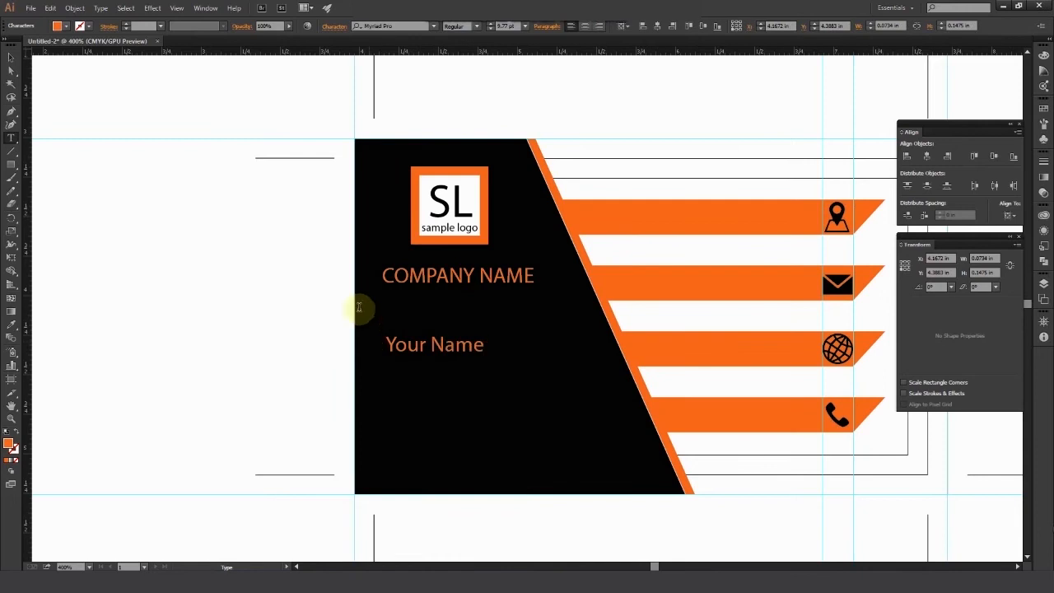
# Show the Character settings beside the card and set the "Your Name" text to 10 pt
pyautogui.doubleClick(397, 344)
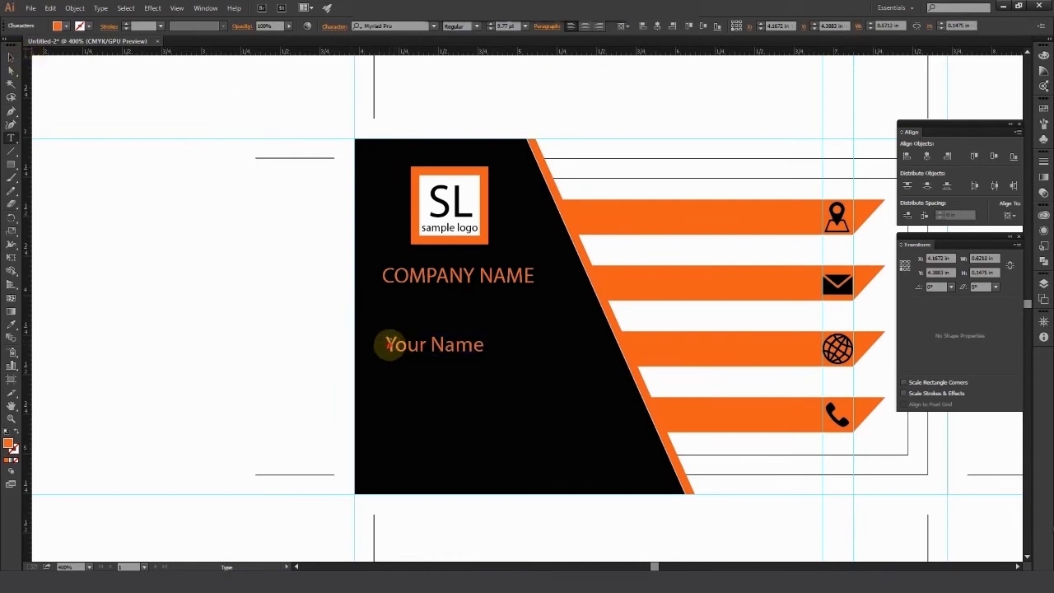
pyautogui.moveTo(388, 344); pyautogui.dragTo(497, 349)
pyautogui.click(204, 10)
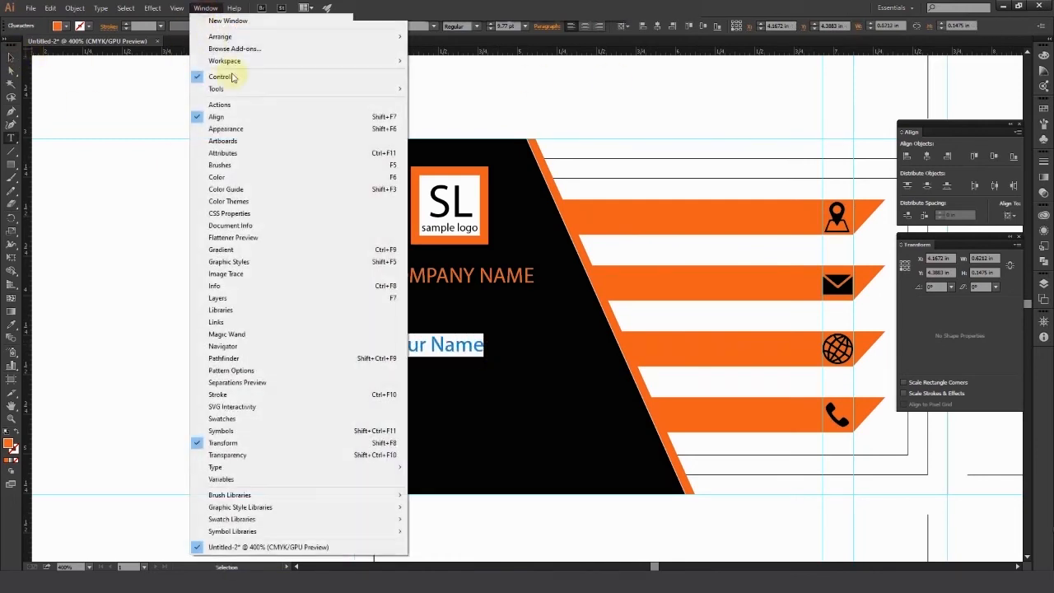
pyautogui.moveTo(371, 467)
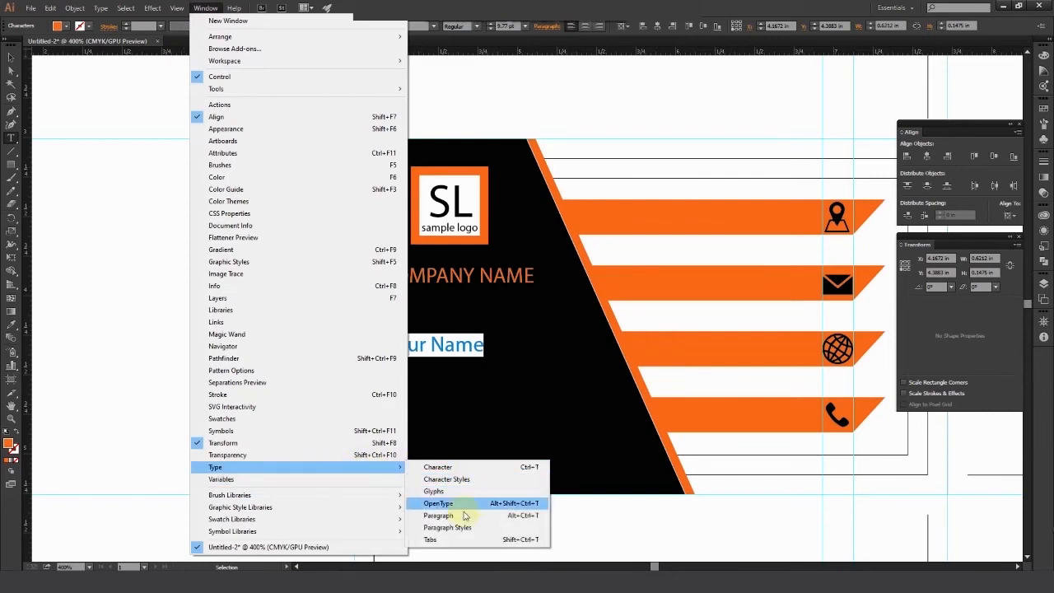
pyautogui.moveTo(476, 65); pyautogui.dragTo(132, 71)
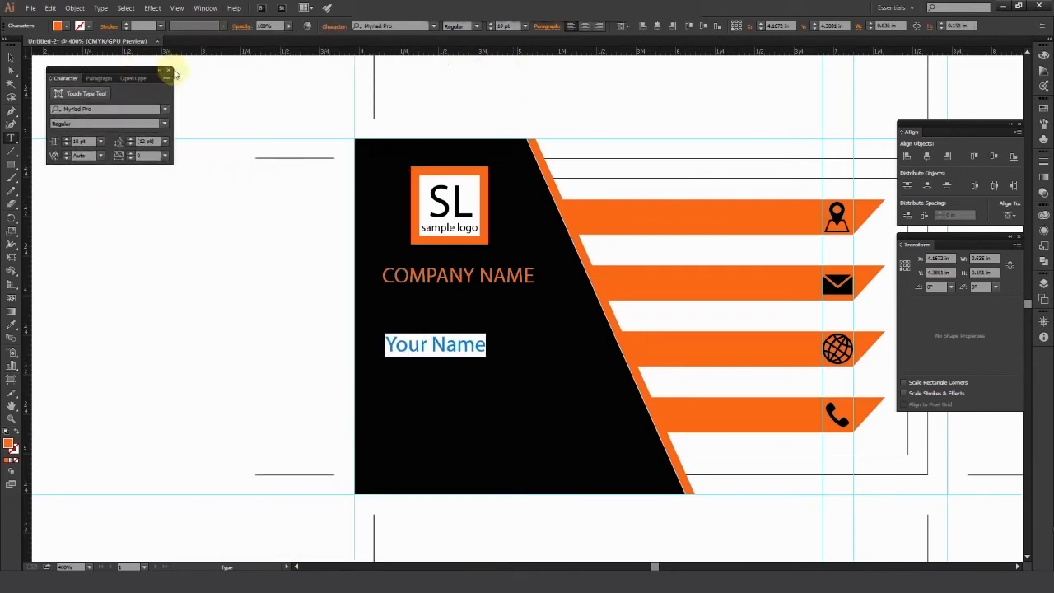
pyautogui.press('Escape')
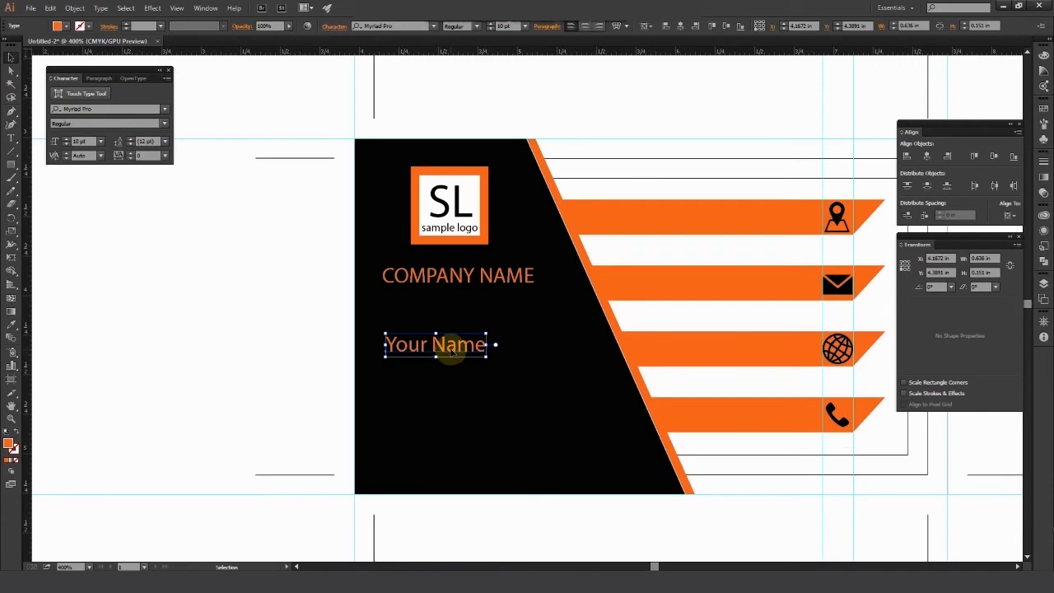
# Replace the "Your Name" text with "YOUR NAME" in capitals
pyautogui.hotkey('ctrl', 'a')
pyautogui.click(392, 345)
pyautogui.doubleClick(392, 346)
pyautogui.moveTo(383, 346); pyautogui.dragTo(505, 344)
pyautogui.write('YOUR NAME')
pyautogui.press('Escape')
# Duplicate the YOUR NAME line just below itself and change the copy to "GRAPHIC DESIGNER"
pyautogui.moveTo(505, 347); pyautogui.dragTo(512, 375)
pyautogui.doubleClick(434, 373)
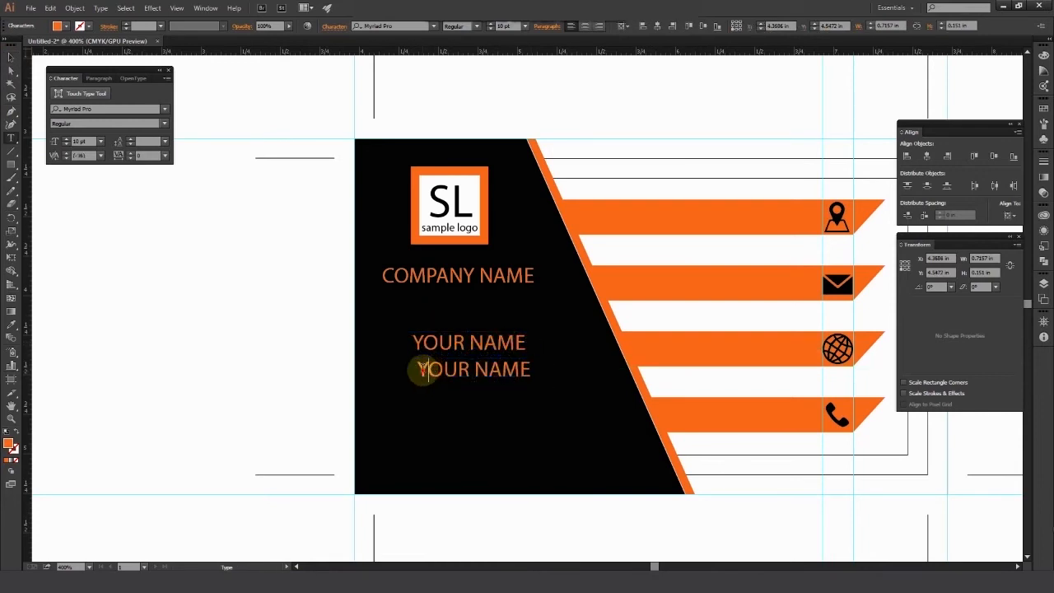
pyautogui.moveTo(422, 371); pyautogui.dragTo(565, 372)
pyautogui.write('GRAPHIC DESIGNER')
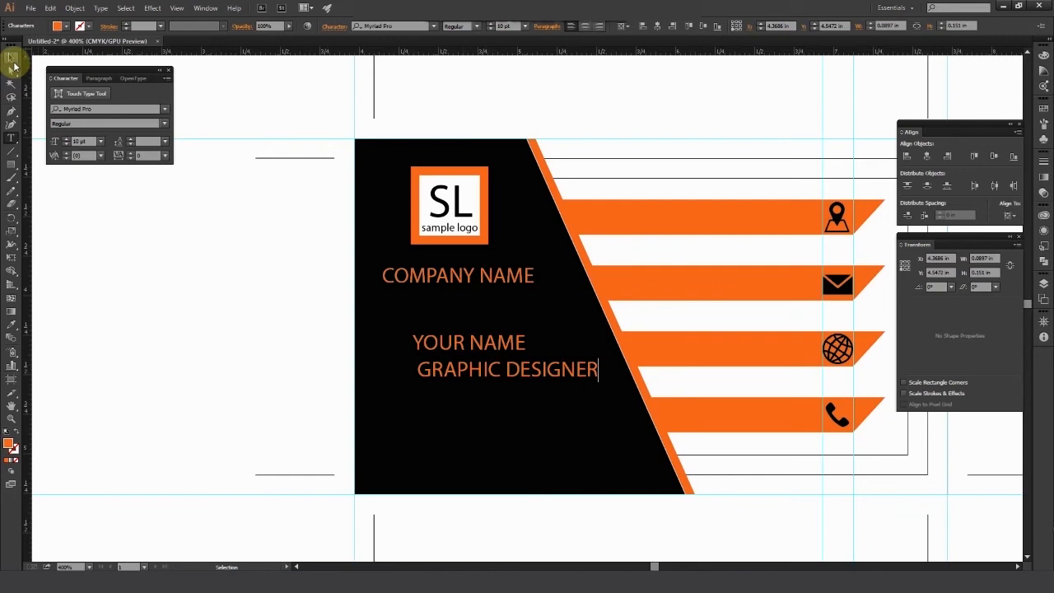
# Reduce the GRAPHIC DESIGNER text to 6 pt and position it directly beneath YOUR NAME
pyautogui.click(11, 57)
pyautogui.scroll(2, 493, 372)
pyautogui.moveTo(492, 373); pyautogui.dragTo(541, 348)
pyautogui.hotkey('ctrl', 'shift', ',')
pyautogui.hotkey('ctrl', 'shift', ',')
pyautogui.scroll(-3, 541, 349)
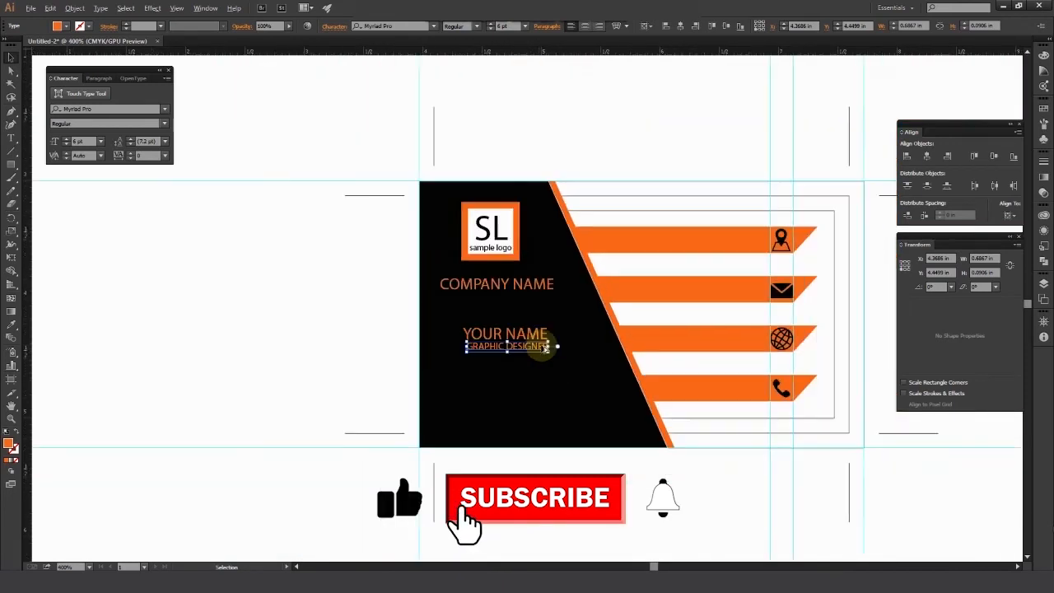
pyautogui.scroll(1, 652, 325)
# Expand the COMPANY NAME text into editable shapes with both Object and Fill included
pyautogui.click(494, 271)
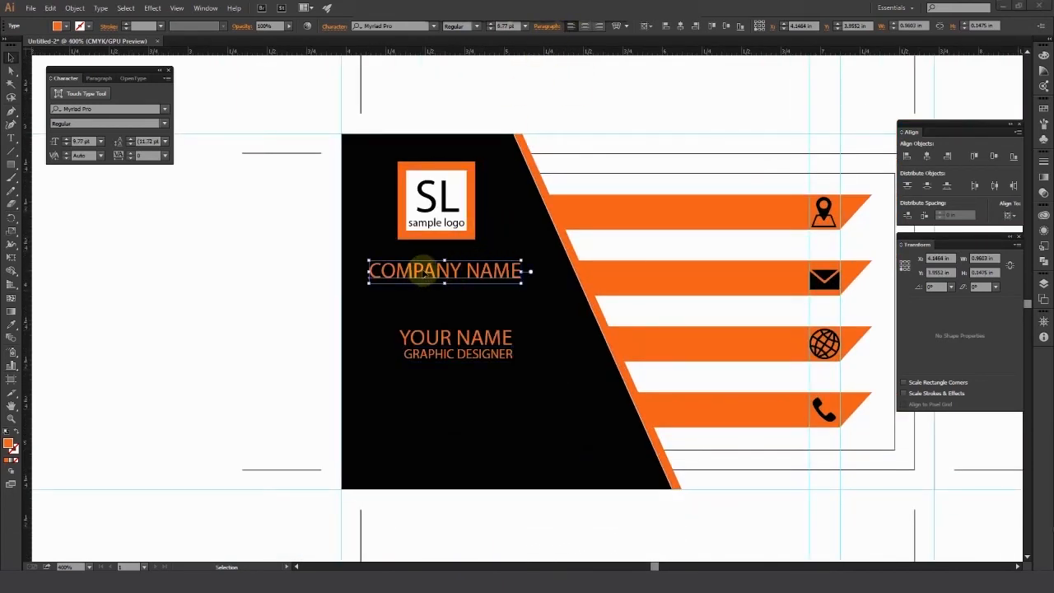
pyautogui.click(75, 10)
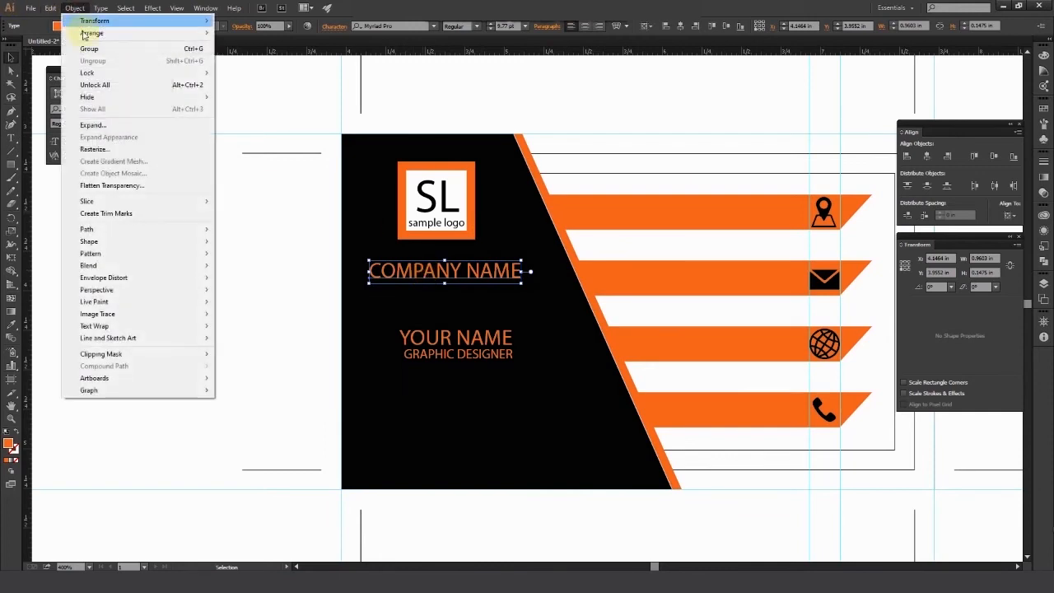
pyautogui.click(92, 108)
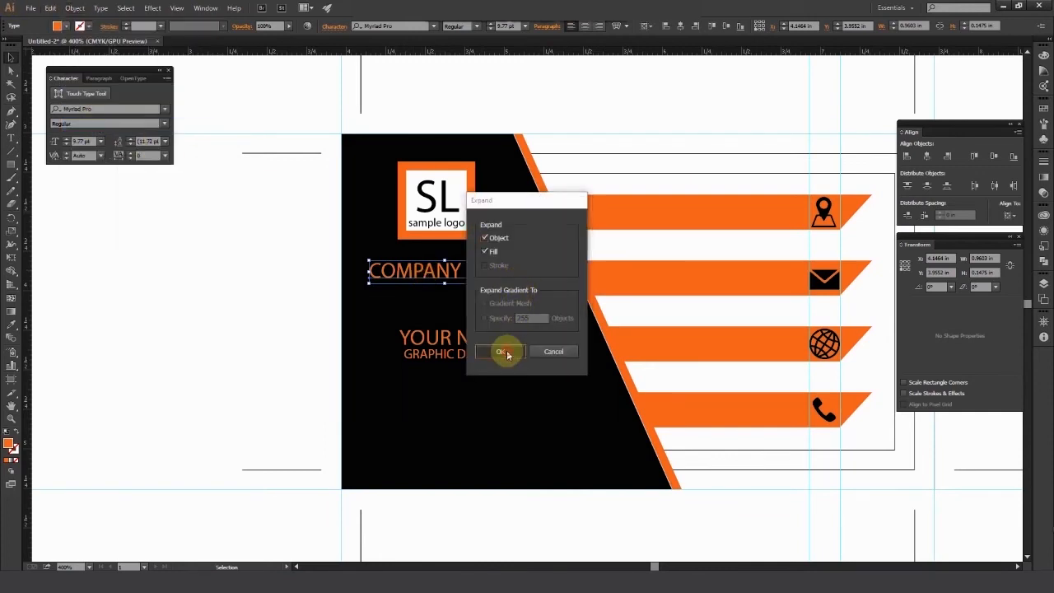
pyautogui.click(500, 352)
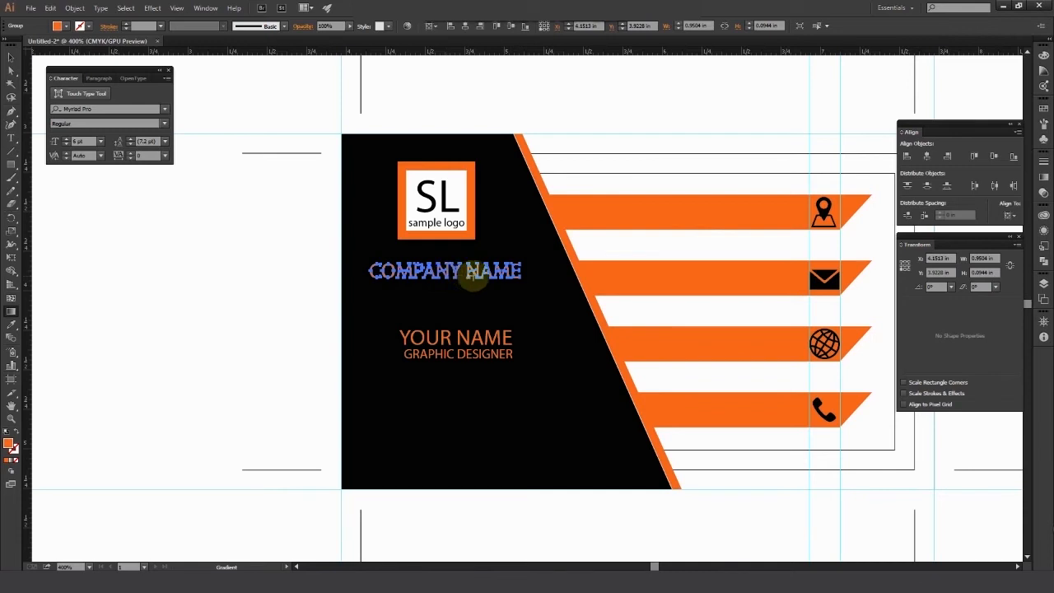
# Fill the COMPANY NAME shapes with a linear white-to-orange gradient at a -90° angle
pyautogui.click(1044, 177)
pyautogui.click(917, 174)
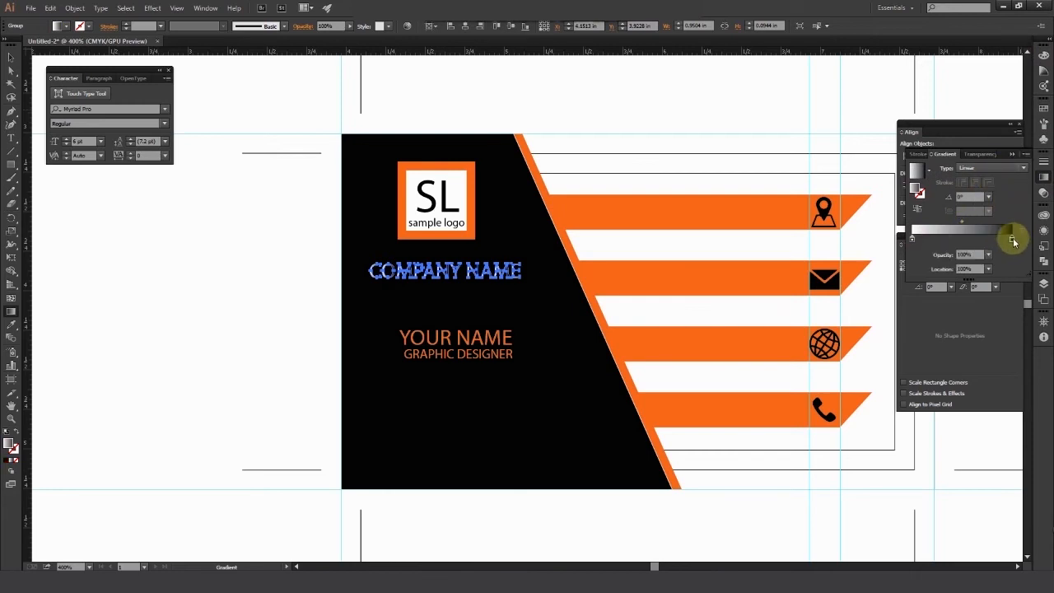
pyautogui.doubleClick(1012, 242)
pyautogui.click(953, 273)
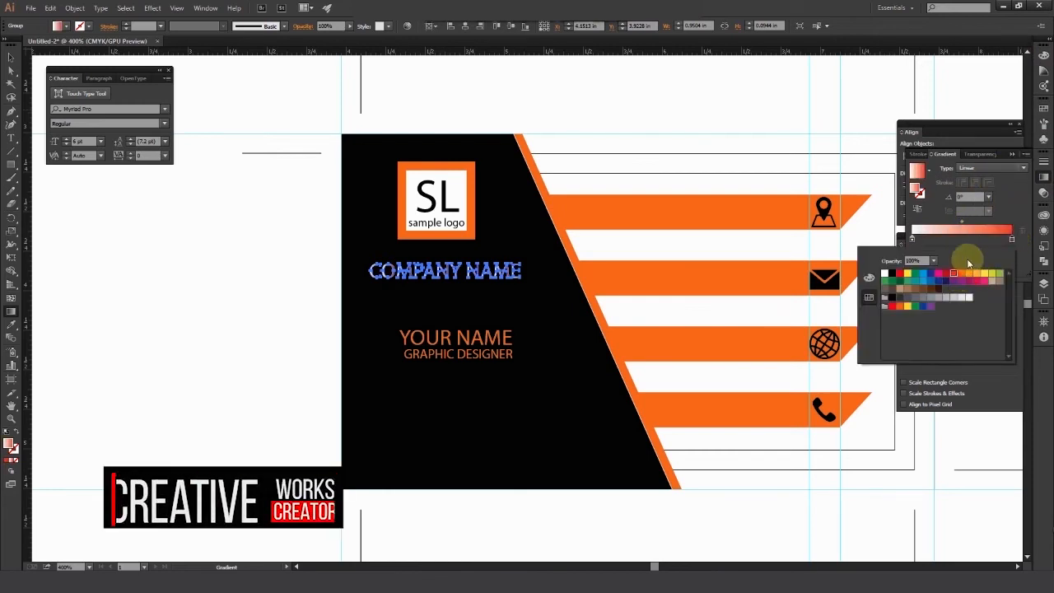
pyautogui.click(1010, 207)
pyautogui.click(1011, 240)
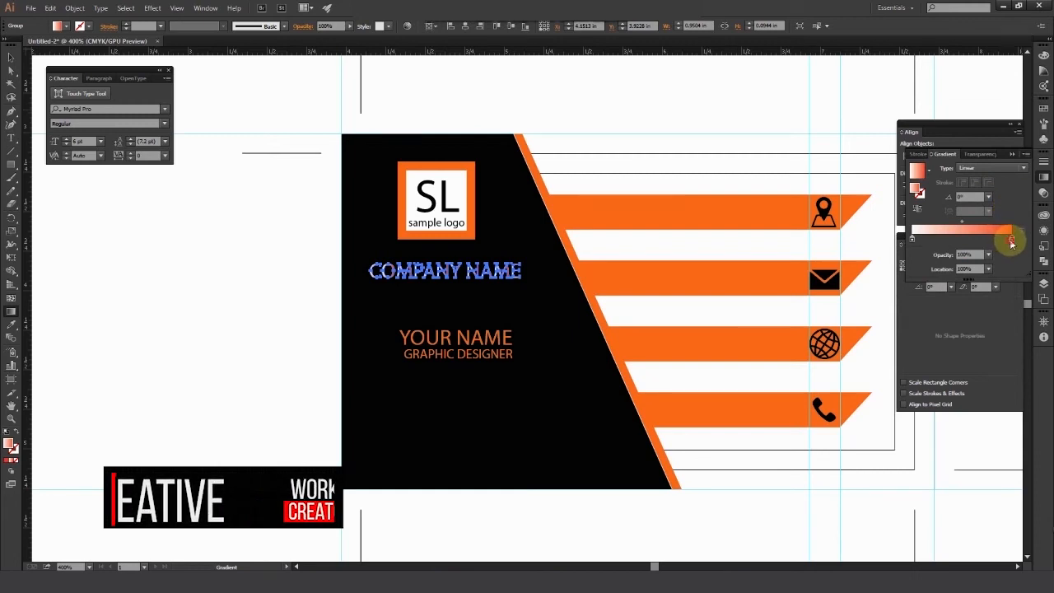
pyautogui.doubleClick(1012, 241)
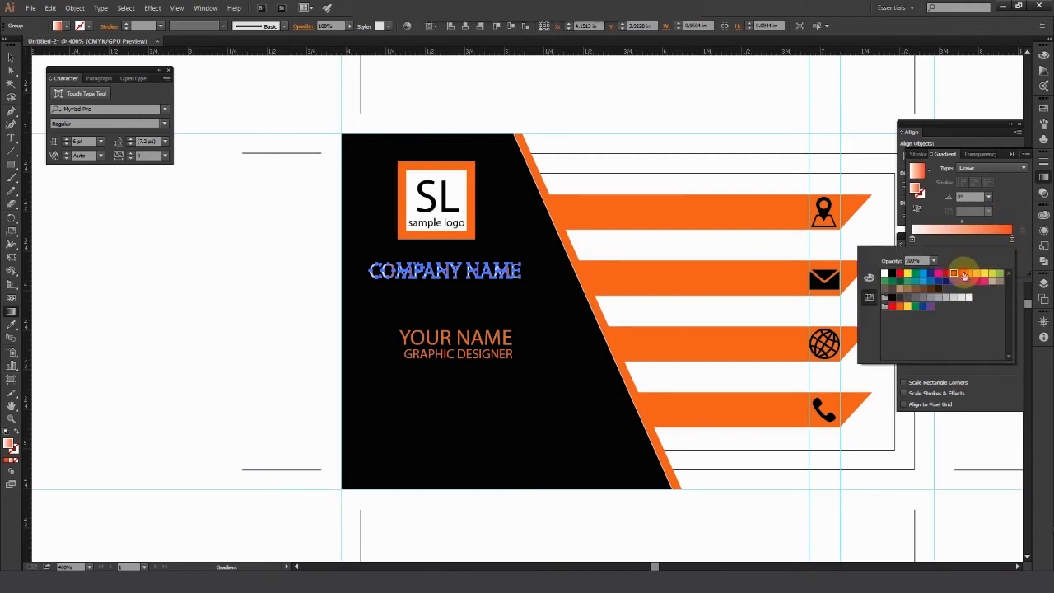
pyautogui.click(1020, 198)
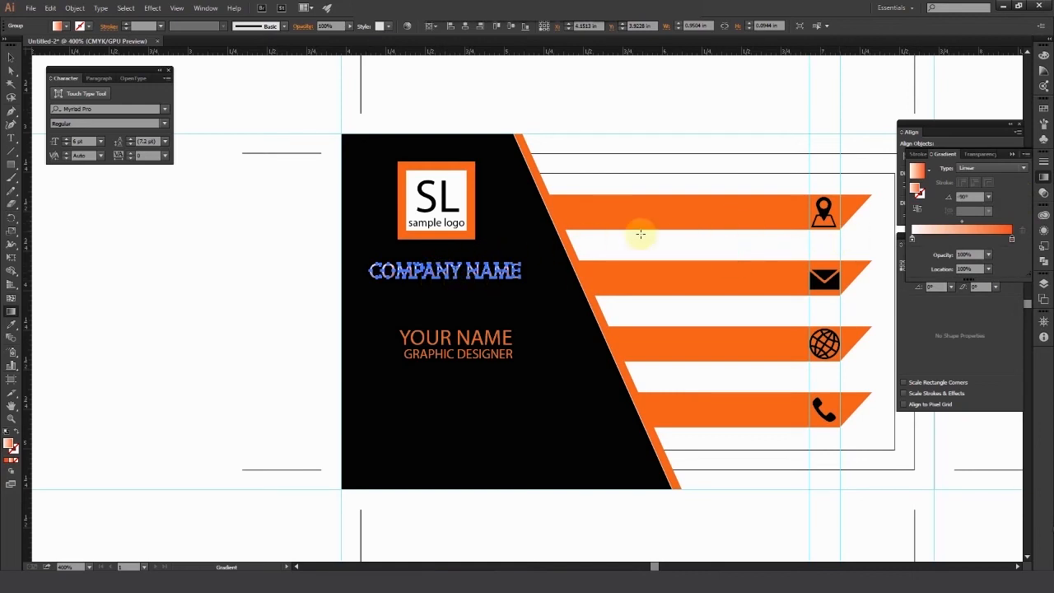
pyautogui.click(236, 242)
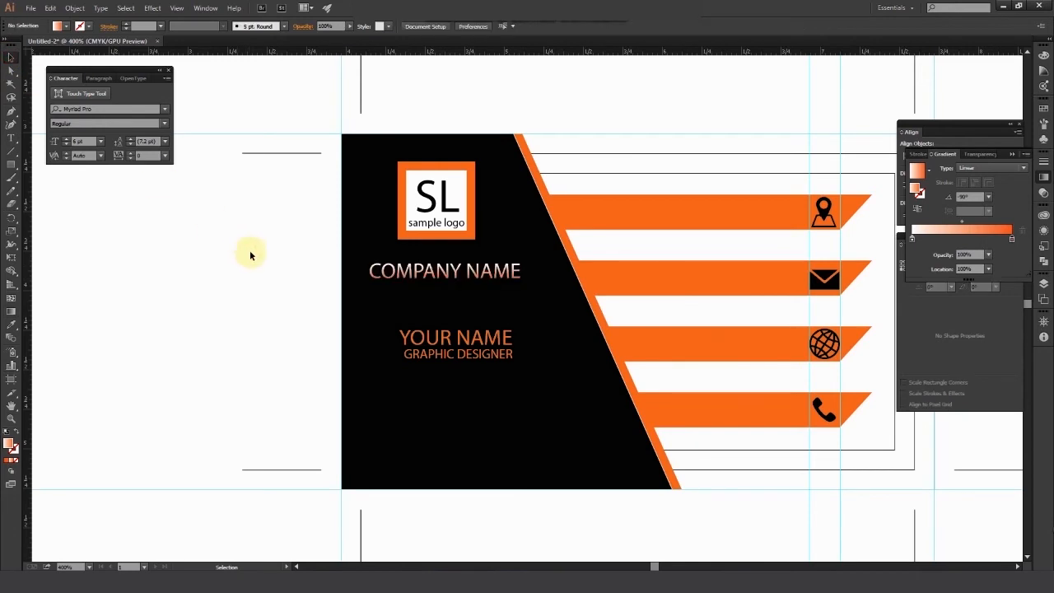
# Shift the COMPANY NAME gradient's midpoint towards the white end, to a location of about 26%
pyautogui.click(468, 276)
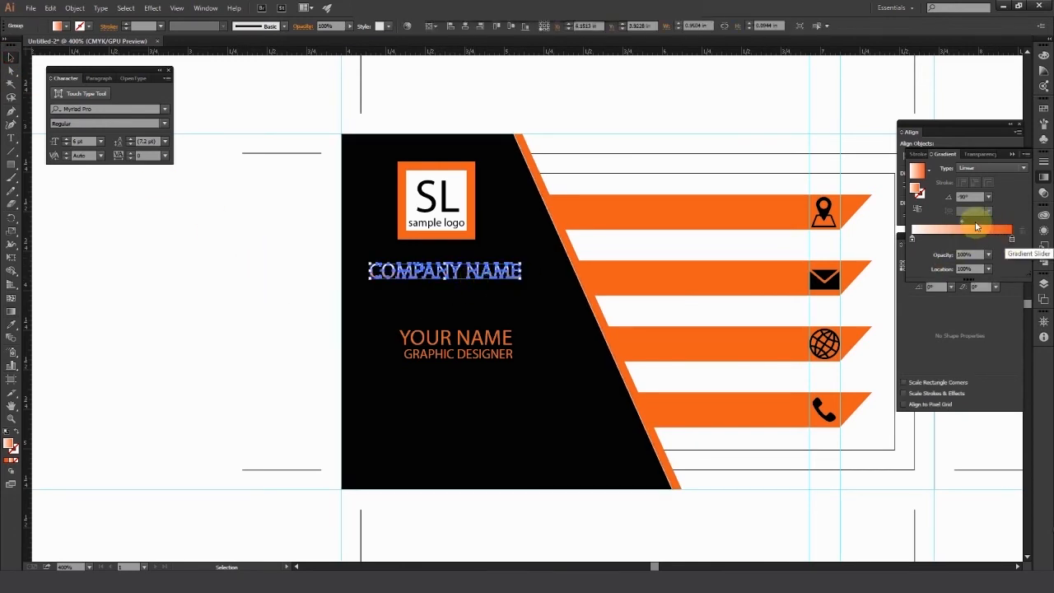
pyautogui.moveTo(964, 225); pyautogui.dragTo(951, 222)
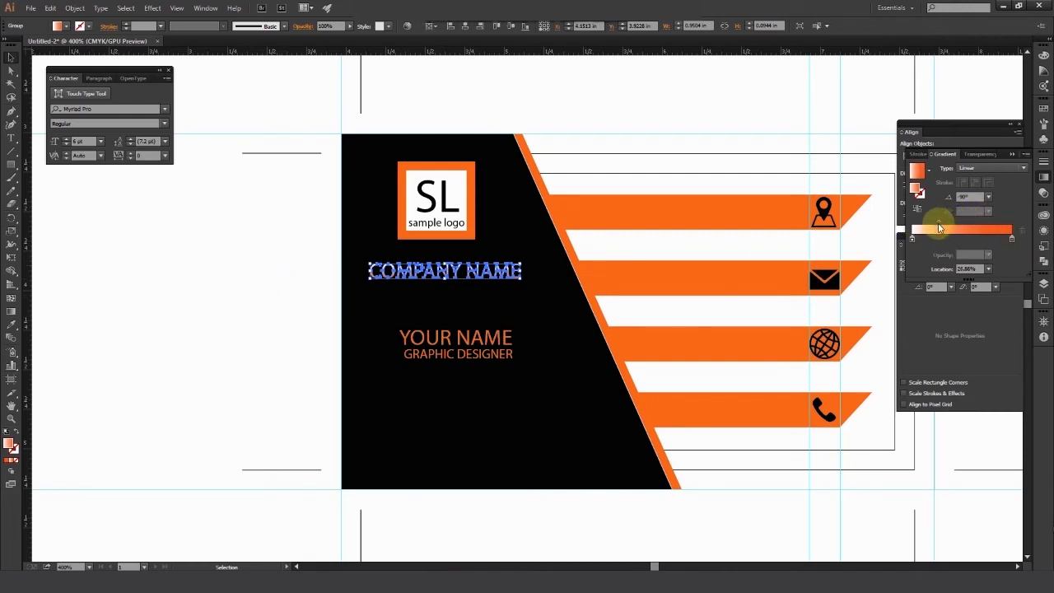
pyautogui.click(272, 306)
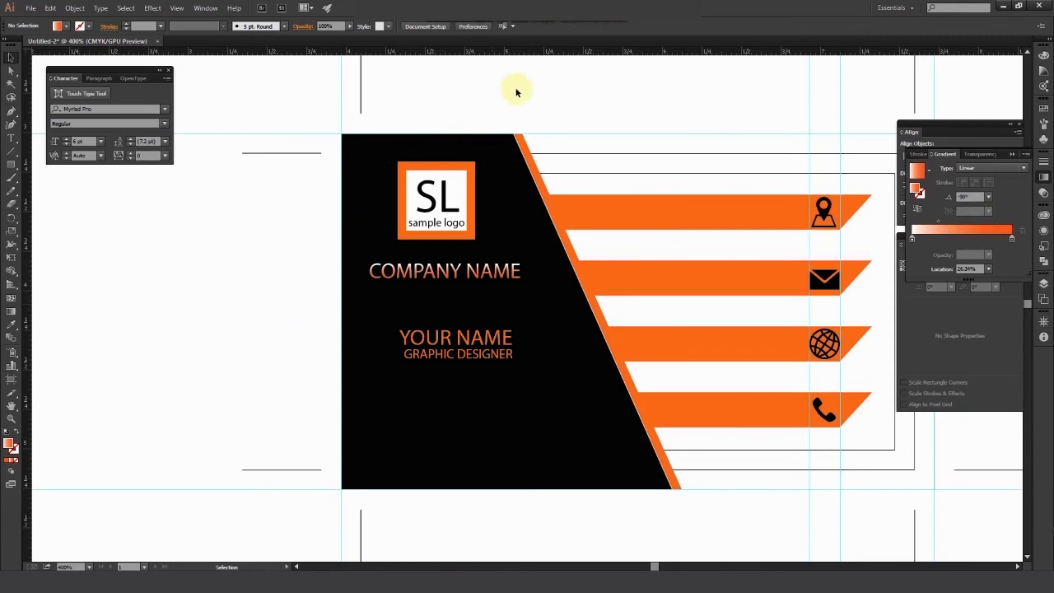
pyautogui.click(1015, 155)
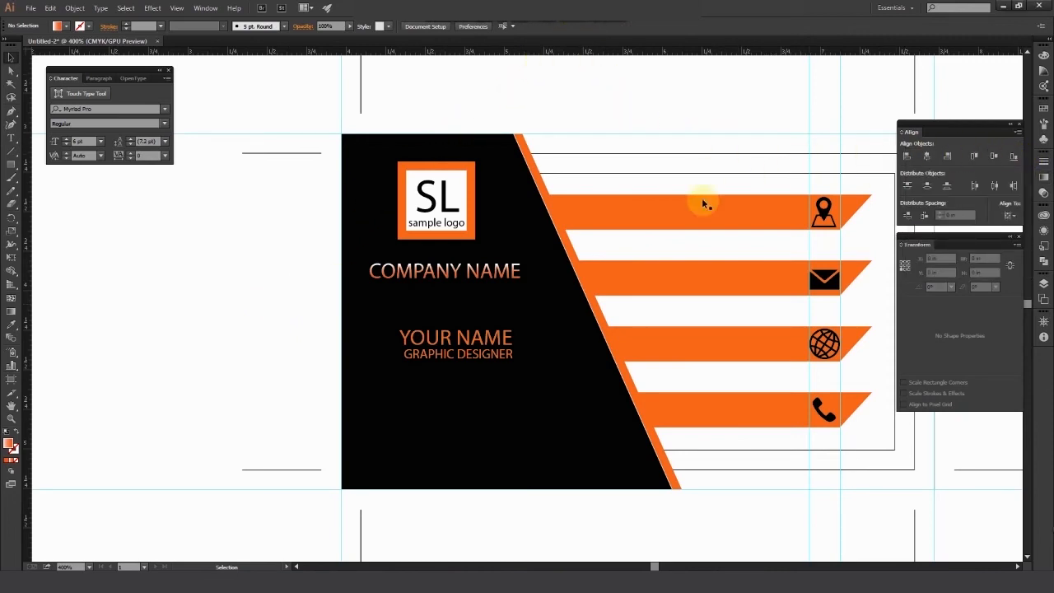
# Scale COMPANY NAME down to about 0.75 in wide and place it just under the logo square
pyautogui.click(484, 359)
pyautogui.click(517, 278)
pyautogui.moveTo(520, 279); pyautogui.dragTo(462, 253)
pyautogui.click(482, 294)
# Scale down the logo square together with its SL and sample logo texts, and move COMPANY NAME up directly beneath it
pyautogui.click(466, 233)
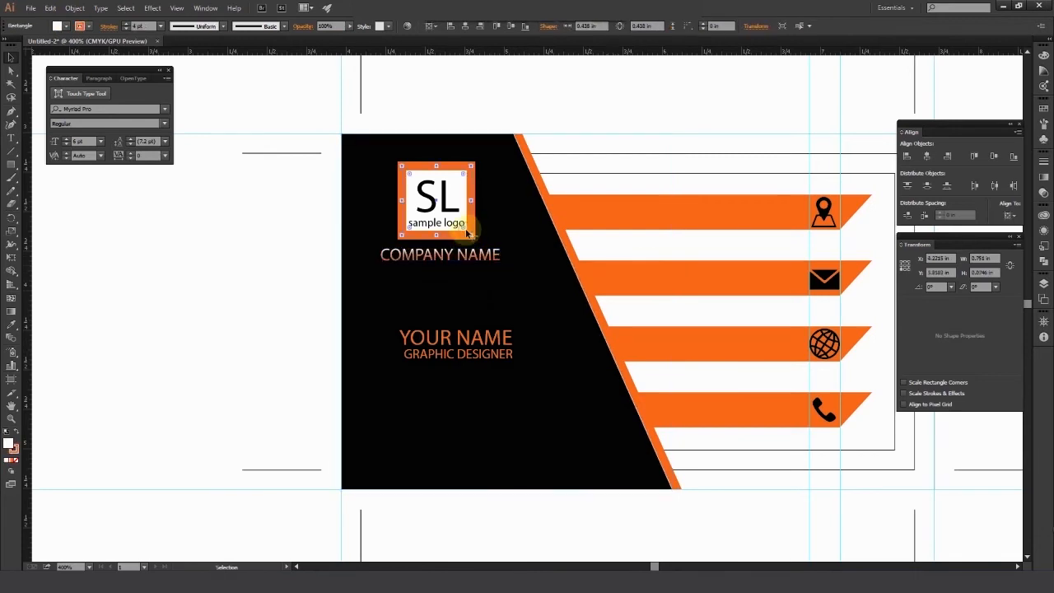
pyautogui.keyDown('shift'); pyautogui.click(447, 223); pyautogui.keyUp('shift')
pyautogui.keyDown('shift'); pyautogui.click(478, 226); pyautogui.keyUp('shift')
pyautogui.click(337, 221)
pyautogui.click(428, 208)
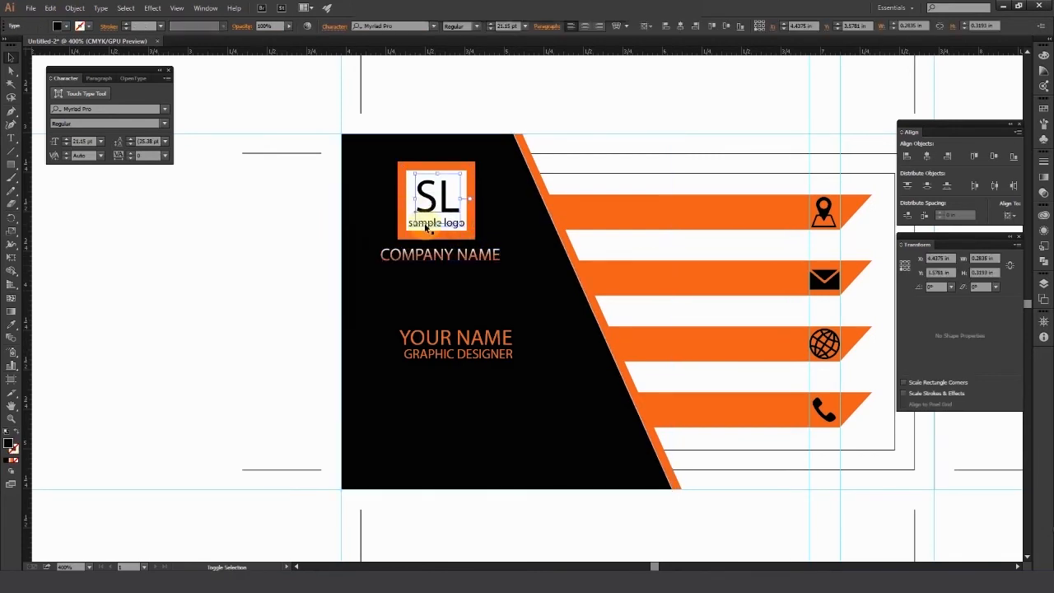
pyautogui.keyDown('shift'); pyautogui.click(410, 224); pyautogui.keyUp('shift')
pyautogui.moveTo(471, 238)
pyautogui.mouseDown()
pyautogui.moveTo(462, 224)
pyautogui.moveTo(468, 253)
pyautogui.moveTo(467, 239)
pyautogui.mouseUp()
pyautogui.click(470, 281)
# Shrink the GRAPHIC DESIGNER text slightly and keep its right end aligned with the end of YOUR NAME
pyautogui.click(447, 350)
pyautogui.moveTo(404, 359); pyautogui.dragTo(419, 360)
pyautogui.click(479, 386)
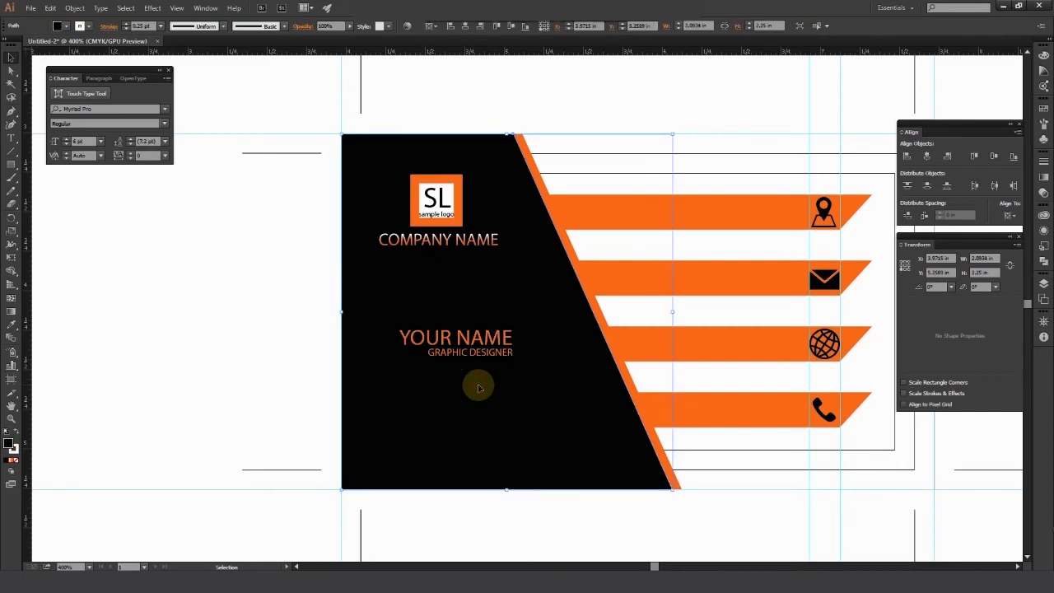
pyautogui.click(208, 292)
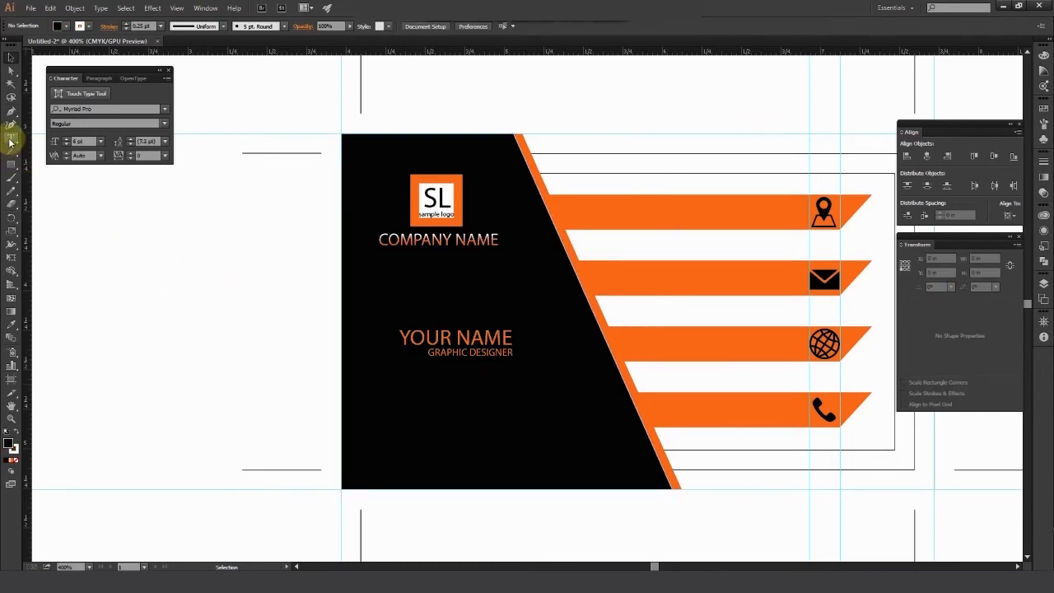
# Add a 6 pt "Your Address" text on the top orange bar and copy it onto the other three bars, near their icons
pyautogui.click(11, 138)
pyautogui.click(621, 214)
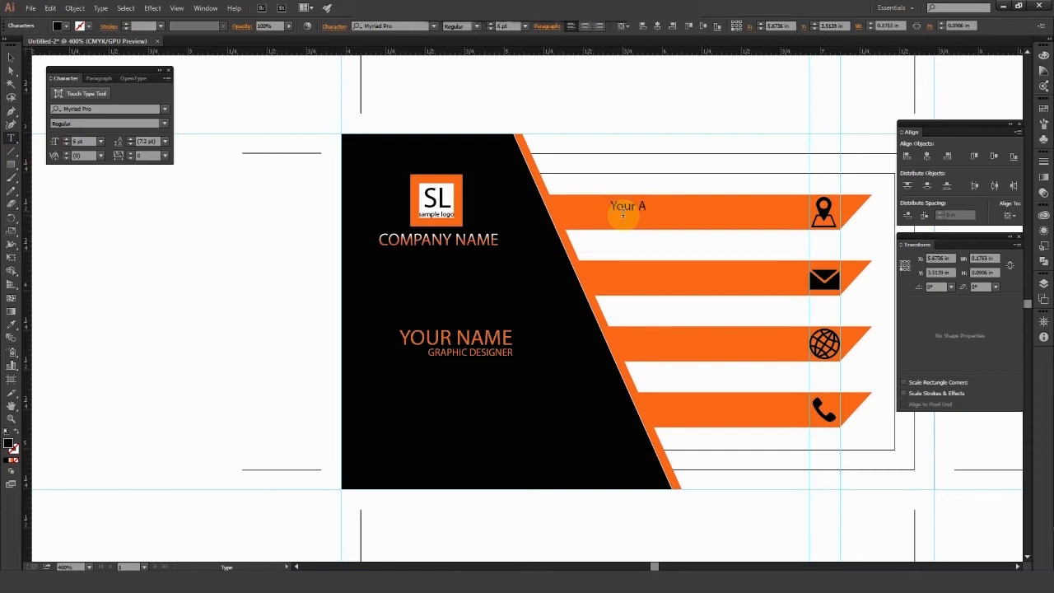
pyautogui.keyDown('ctrl'); pyautogui.click(52, 61); pyautogui.keyUp('ctrl')
pyautogui.click(11, 57)
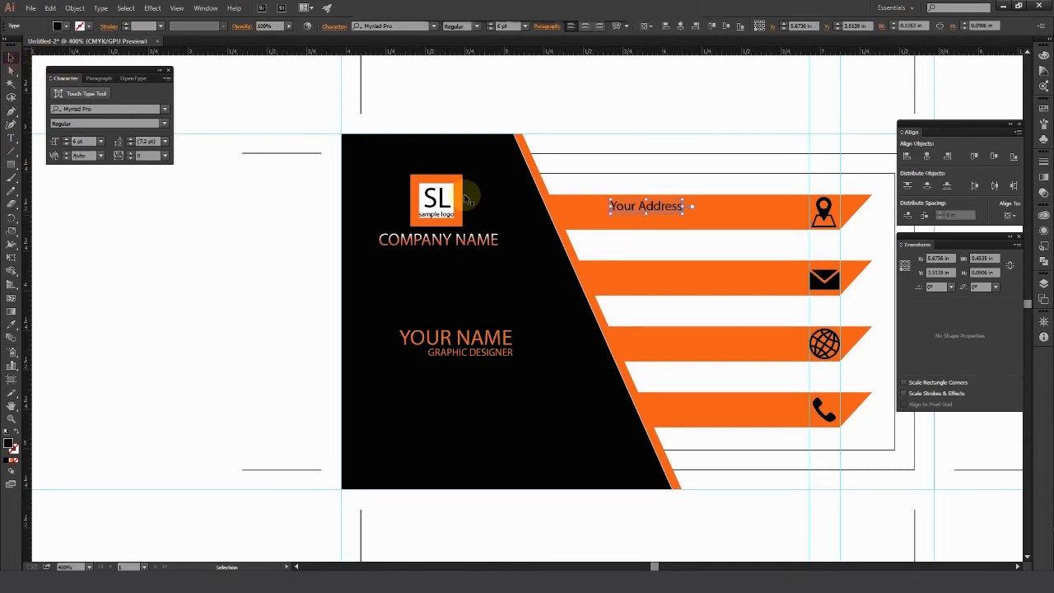
pyautogui.moveTo(663, 206); pyautogui.dragTo(751, 407)
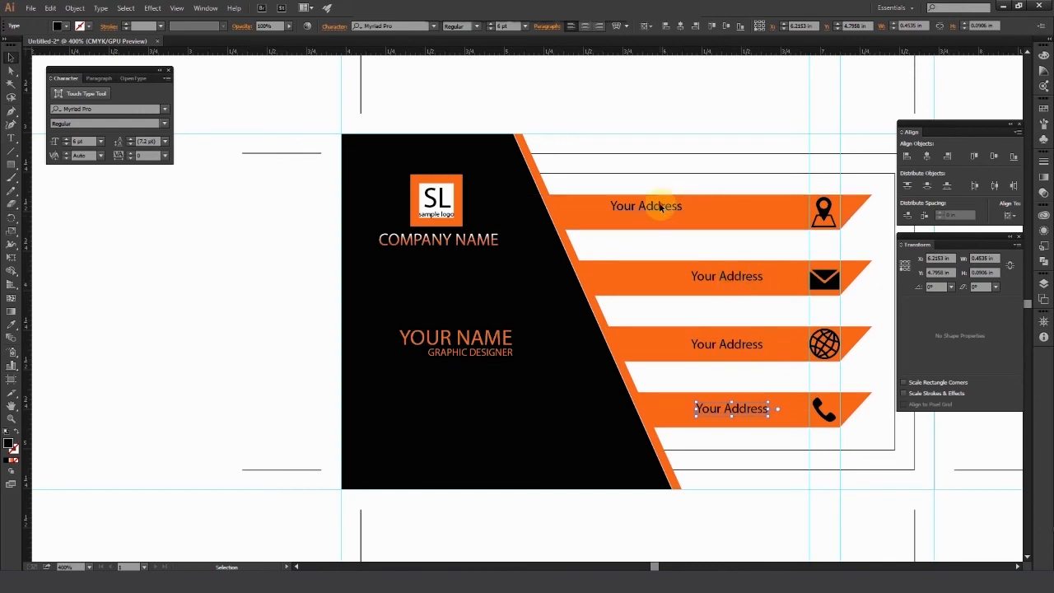
pyautogui.moveTo(660, 206); pyautogui.dragTo(743, 214)
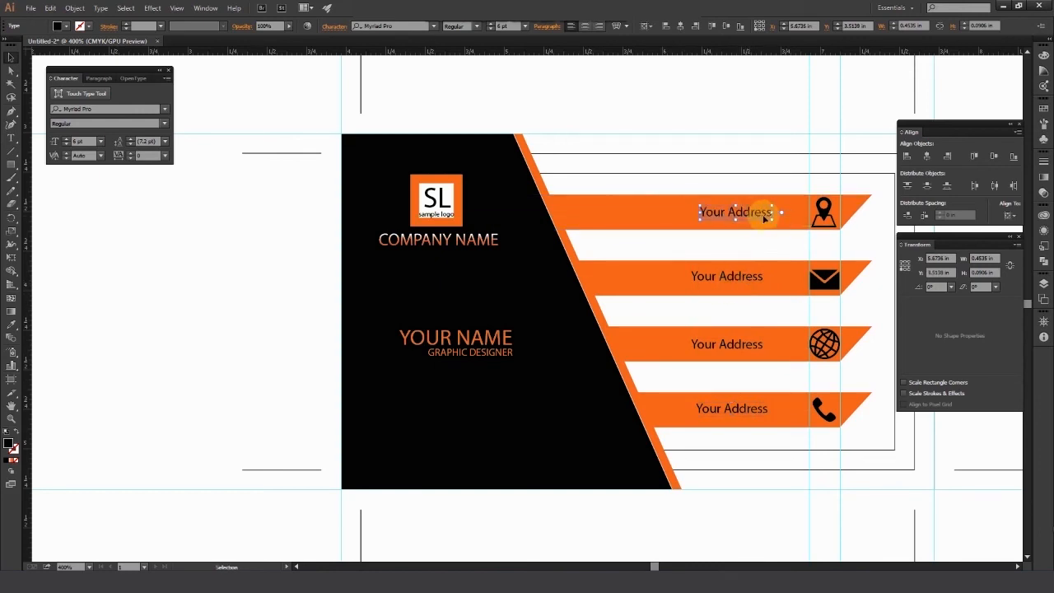
# Set the "Your Address" texts on the first and second orange bars to 7 pt
pyautogui.hotkey('ctrl', 'a')
pyautogui.doubleClick(730, 215)
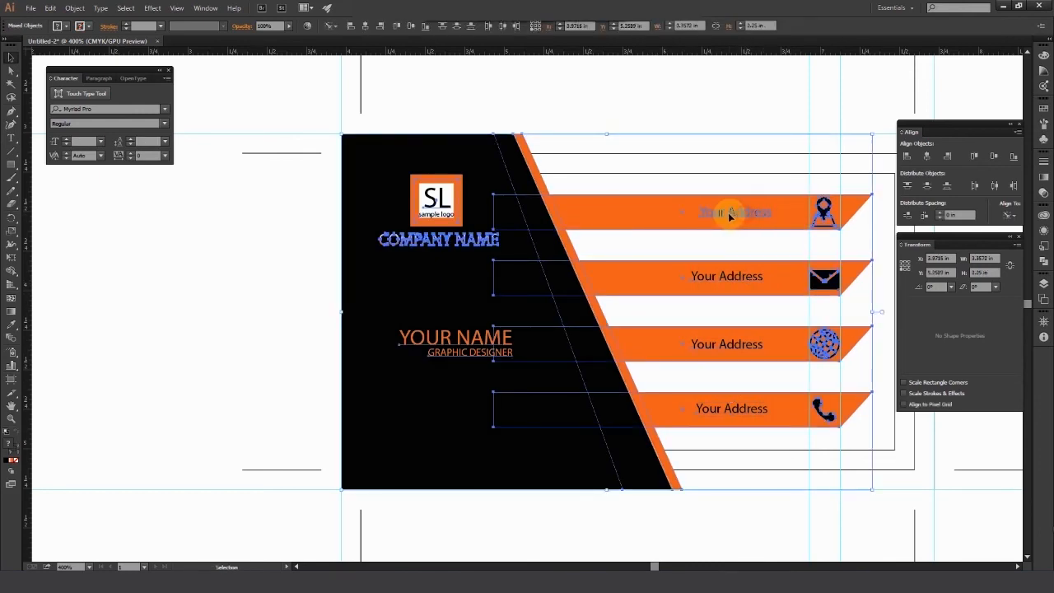
pyautogui.doubleClick(730, 211)
pyautogui.moveTo(699, 211); pyautogui.dragTo(769, 212)
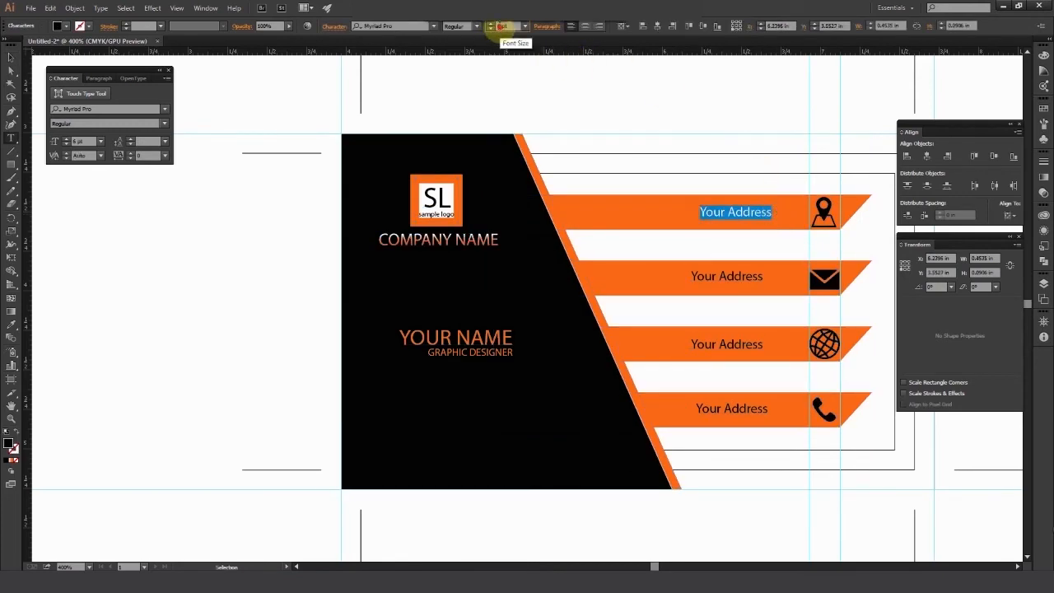
pyautogui.click(698, 274)
pyautogui.moveTo(695, 276); pyautogui.dragTo(774, 278)
pyautogui.press('Escape')
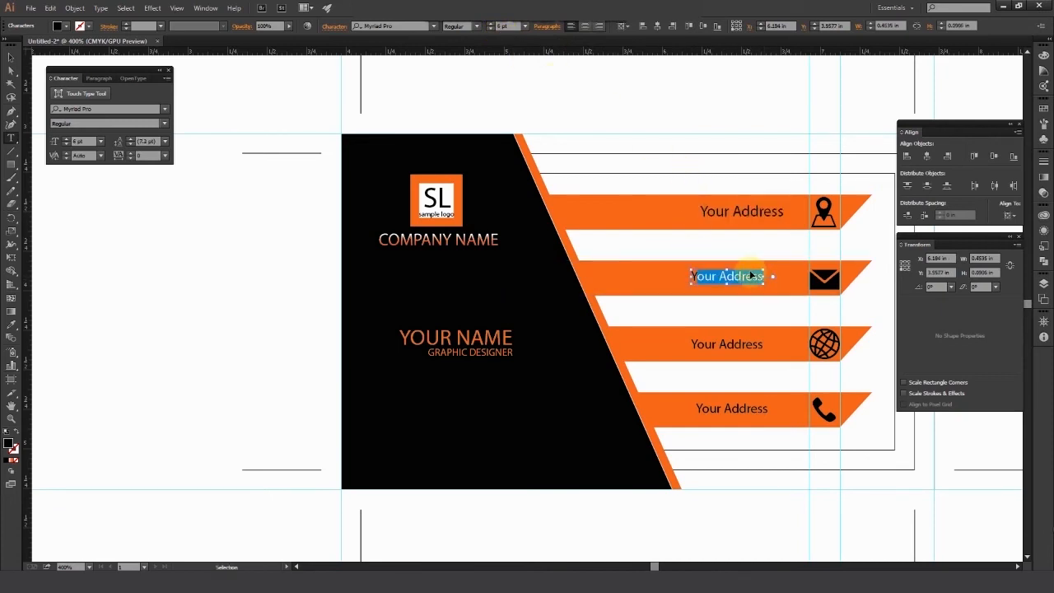
pyautogui.click(523, 28)
pyautogui.click(536, 53)
# Match the texts on the third and fourth bars to the second bar's 7 pt formatting using the Eyedropper
pyautogui.click(702, 347)
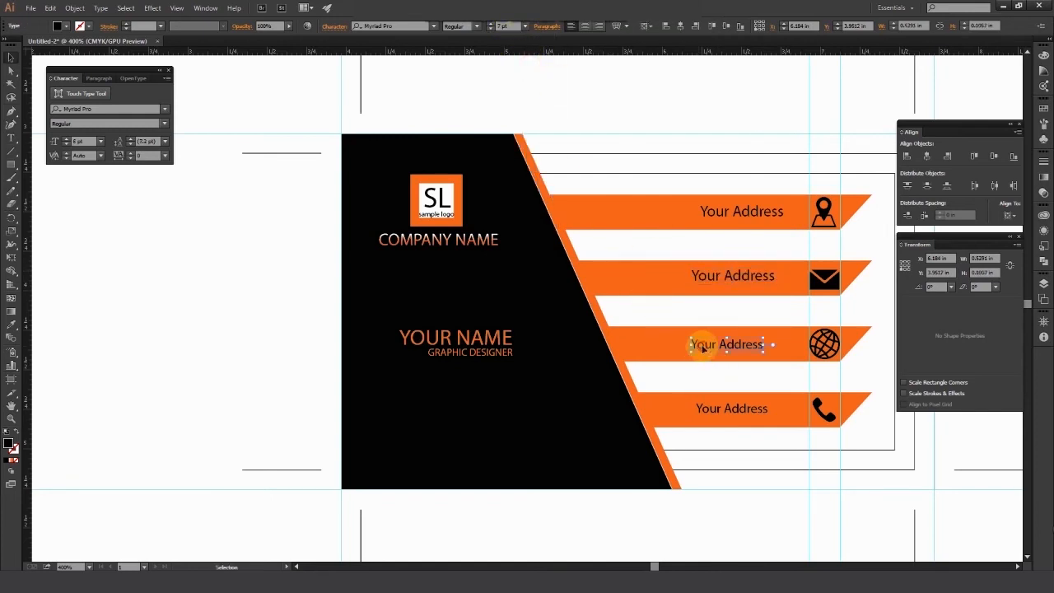
pyautogui.keyDown('shift'); pyautogui.click(717, 414); pyautogui.keyUp('shift')
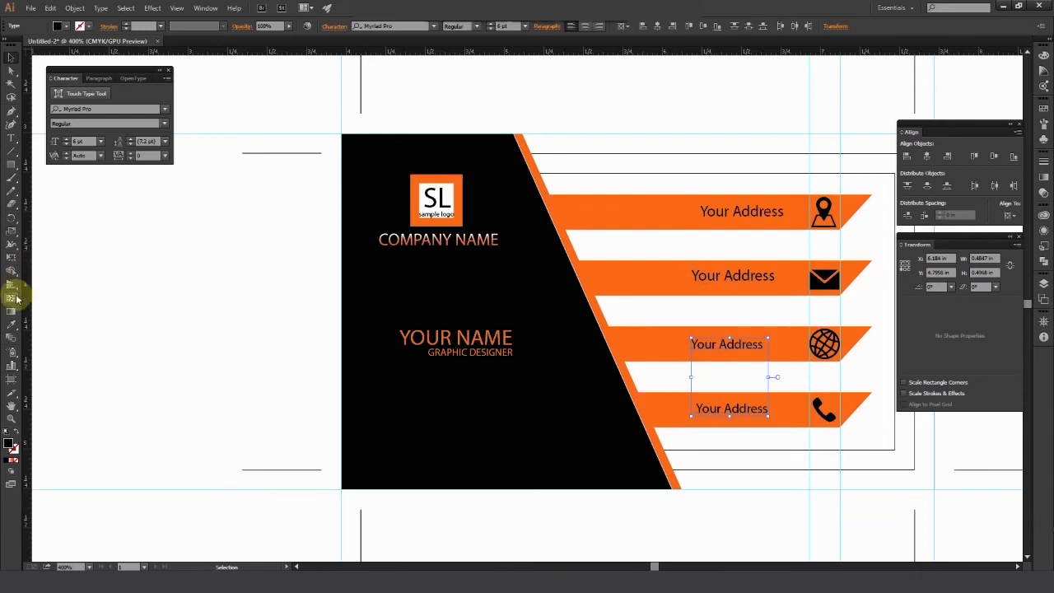
pyautogui.click(11, 329)
pyautogui.click(708, 277)
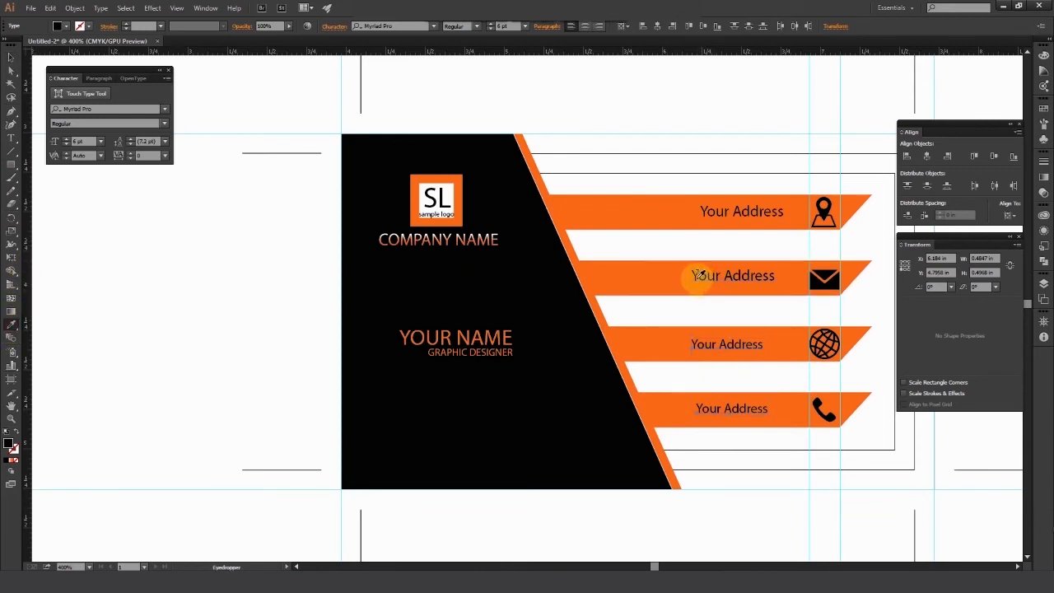
pyautogui.press('t')
pyautogui.click(691, 343)
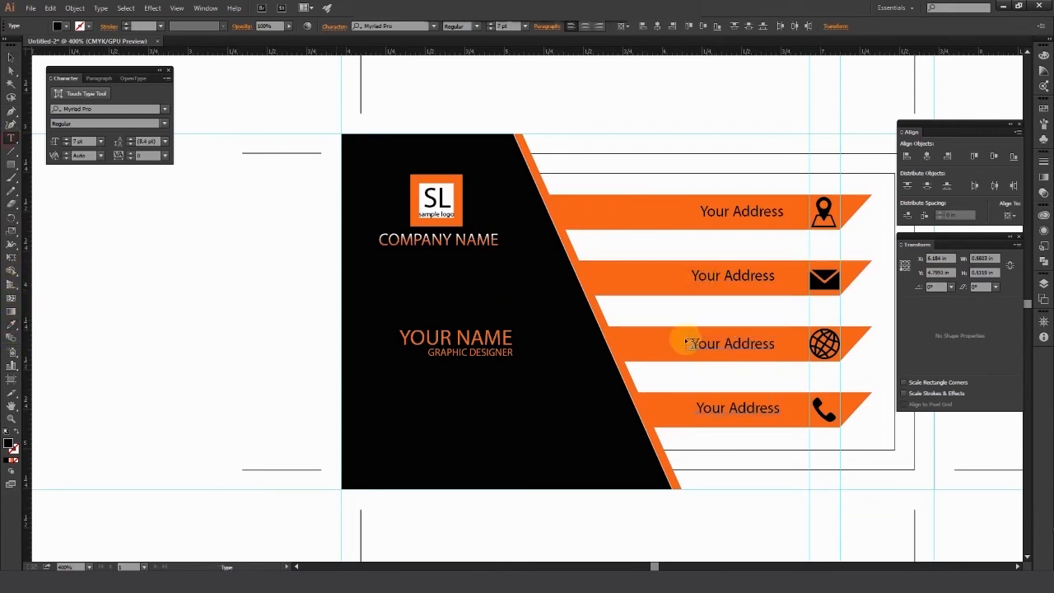
# Replace the text on the envelope bar with the placeholder e-mail address and shift it left clear of the icon
pyautogui.click(709, 275)
pyautogui.moveTo(728, 276); pyautogui.dragTo(767, 276)
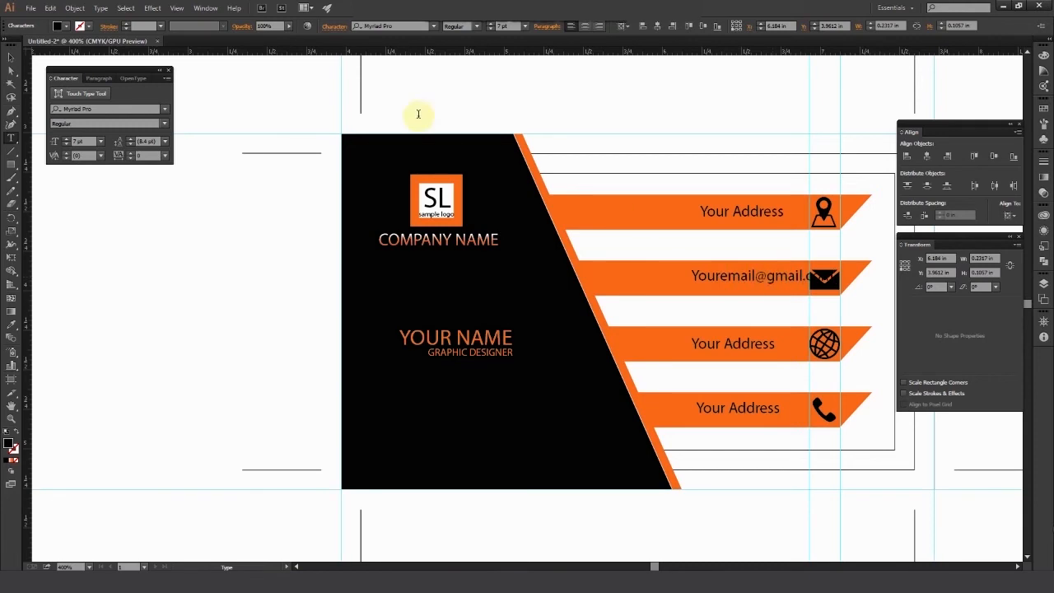
pyautogui.click(11, 56)
pyautogui.hotkey('shift', 'Left')
pyautogui.hotkey('shift', 'Left')
pyautogui.doubleClick(680, 281)
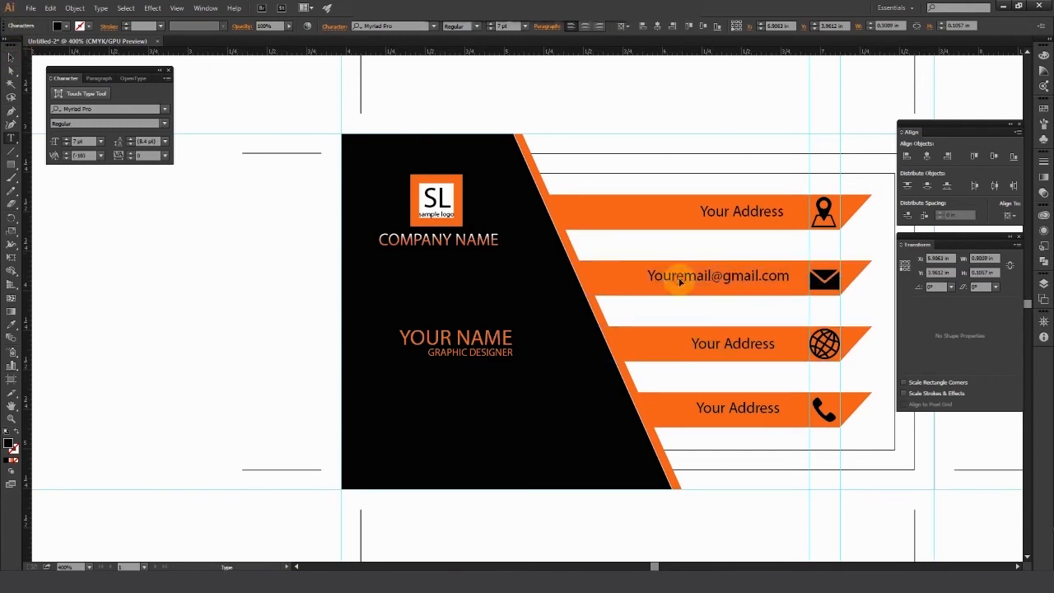
pyautogui.moveTo(691, 343); pyautogui.dragTo(779, 349)
pyautogui.write('www.yourwebsite')
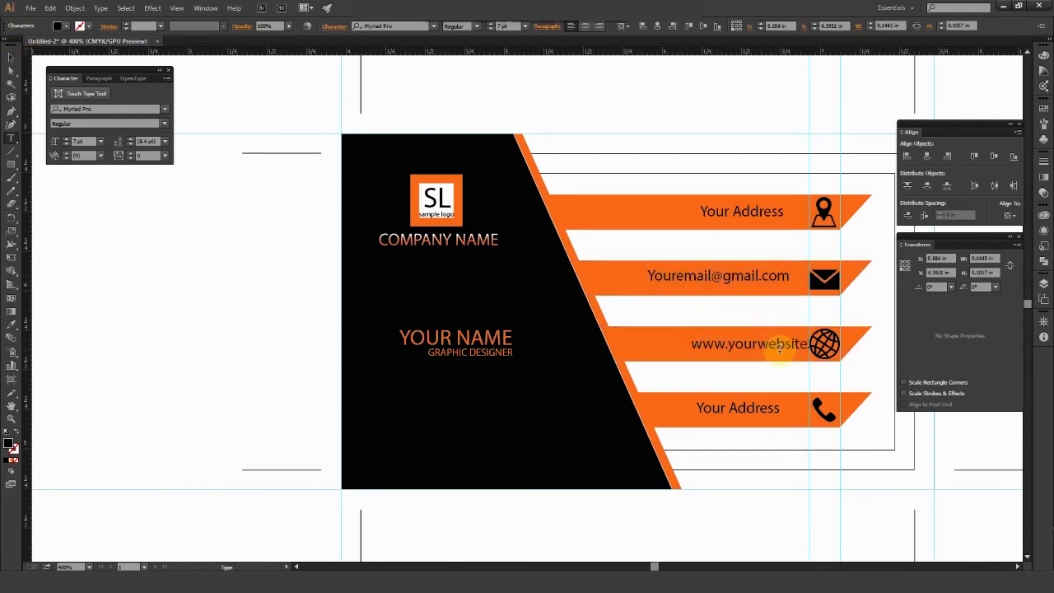
pyautogui.press('Escape')
pyautogui.hotkey('shift', 'Left')
pyautogui.hotkey('shift', 'Left')
# Replace the text on the phone bar with the placeholder phone number and shift it left clear of the icon
pyautogui.doubleClick(719, 409)
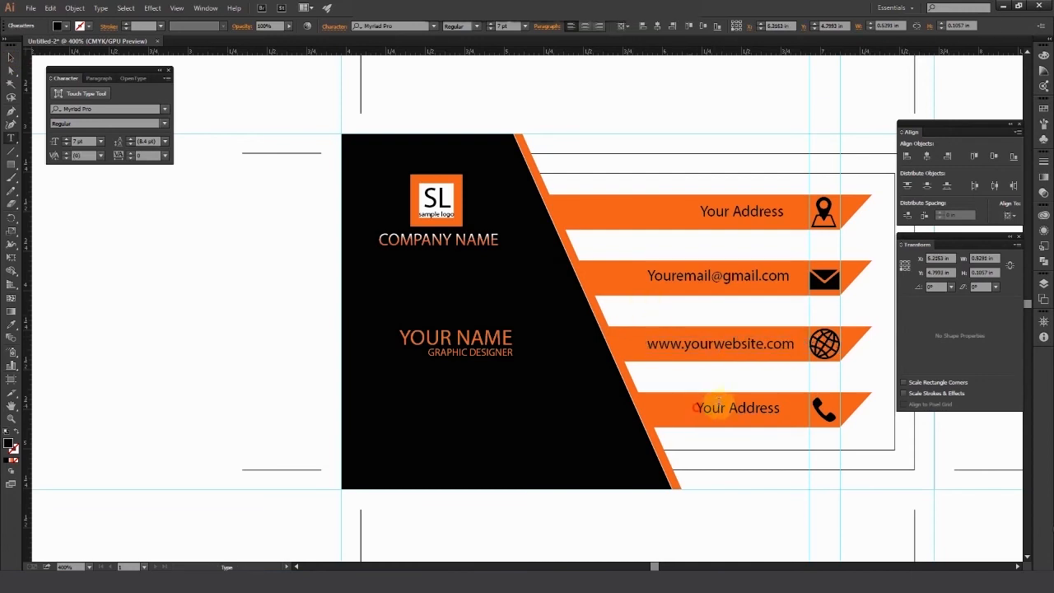
pyautogui.moveTo(697, 407); pyautogui.dragTo(806, 402)
pyautogui.write('+94 123 456 789')
pyautogui.click(11, 57)
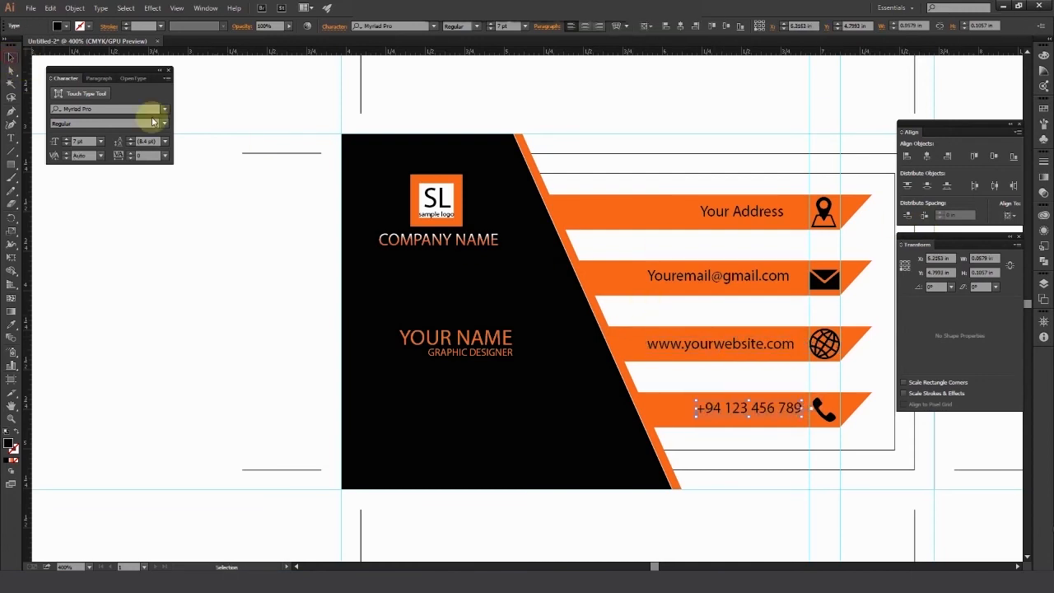
pyautogui.click(728, 113)
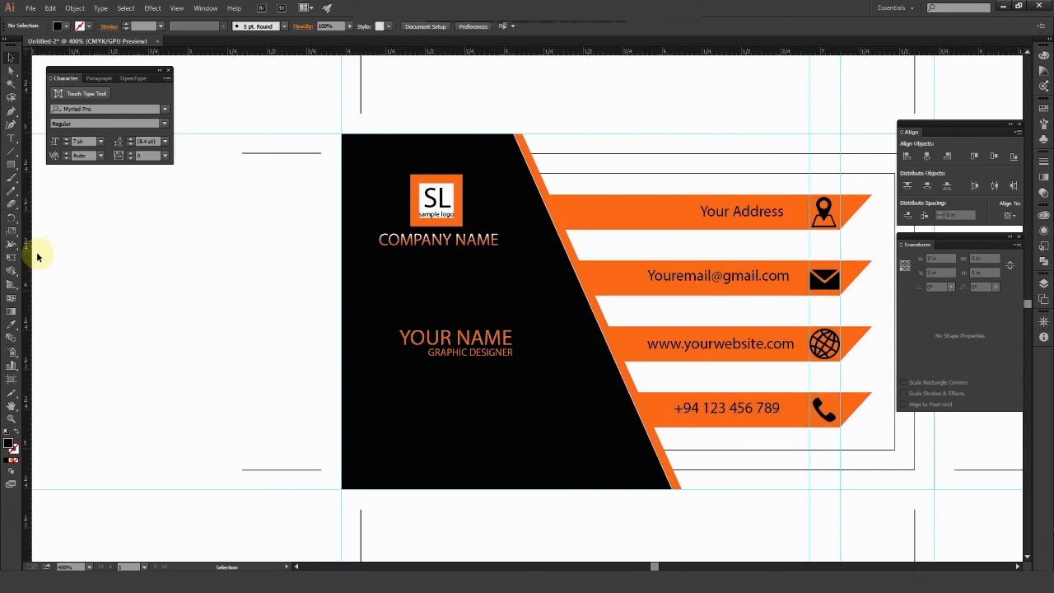
# Line up the right ends of the four contact texts along a vertical guide just clear of the icons
pyautogui.click(793, 344)
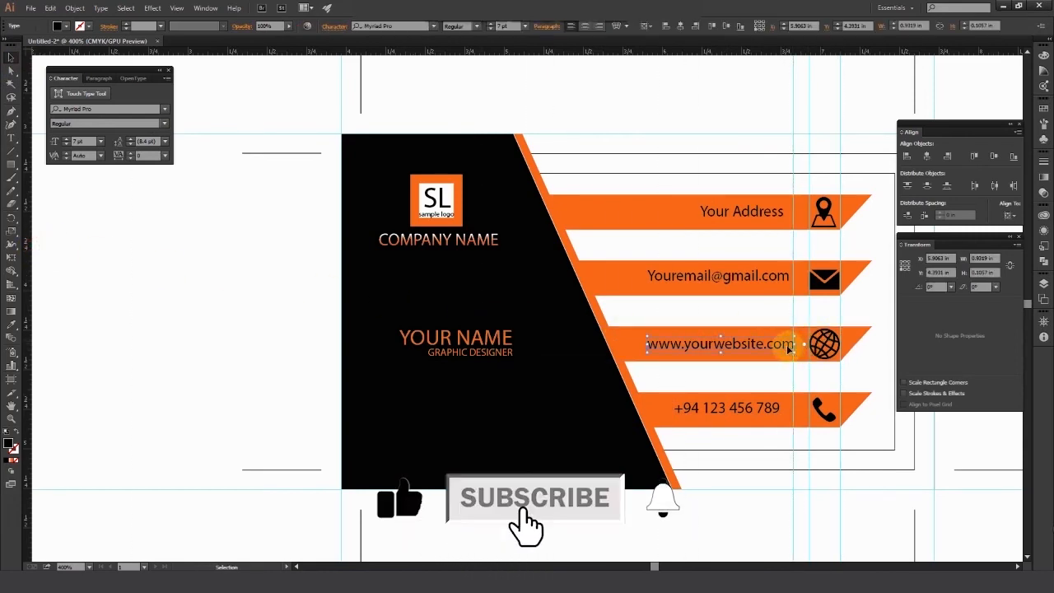
pyautogui.scroll(1, 793, 344)
pyautogui.click(783, 241)
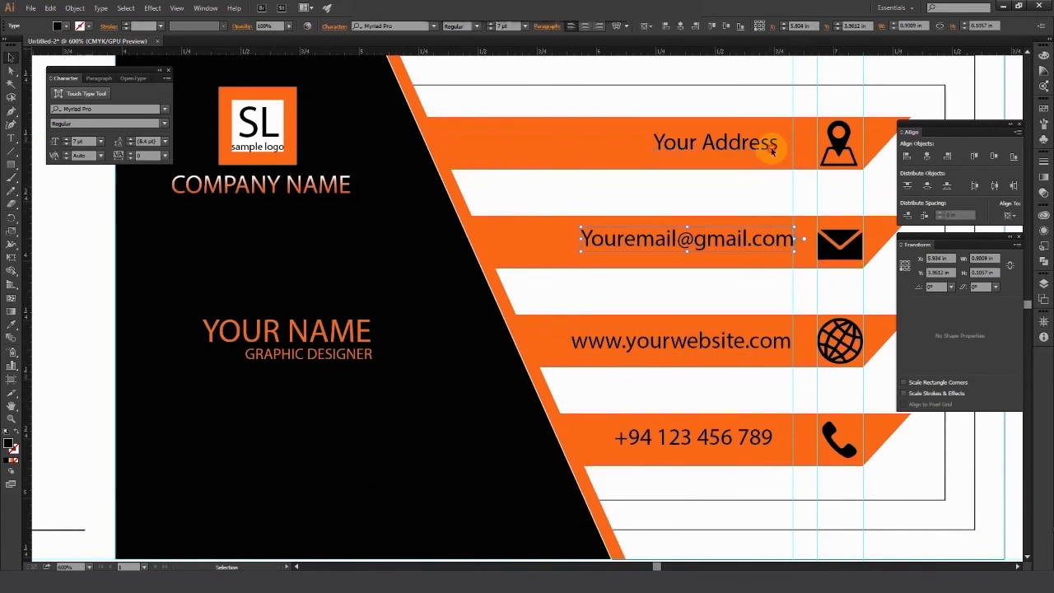
pyautogui.moveTo(763, 141); pyautogui.dragTo(782, 141)
pyautogui.moveTo(761, 443); pyautogui.dragTo(779, 443)
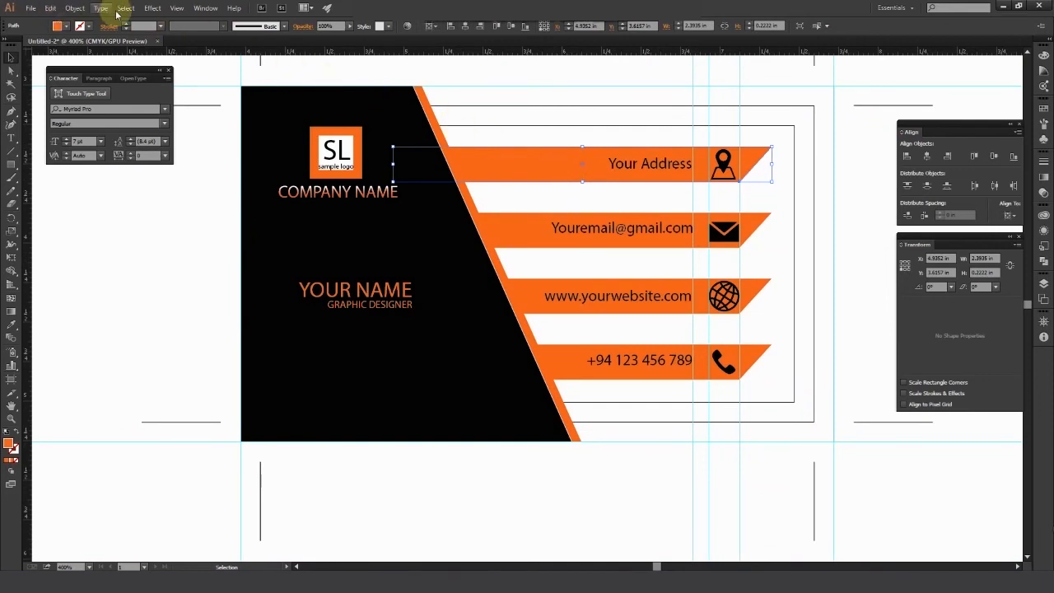
# Apply a light grey drop shadow to the four orange bars in Normal mode at 75% opacity, with no X offset and no blur
pyautogui.click(152, 9)
pyautogui.moveTo(189, 131)
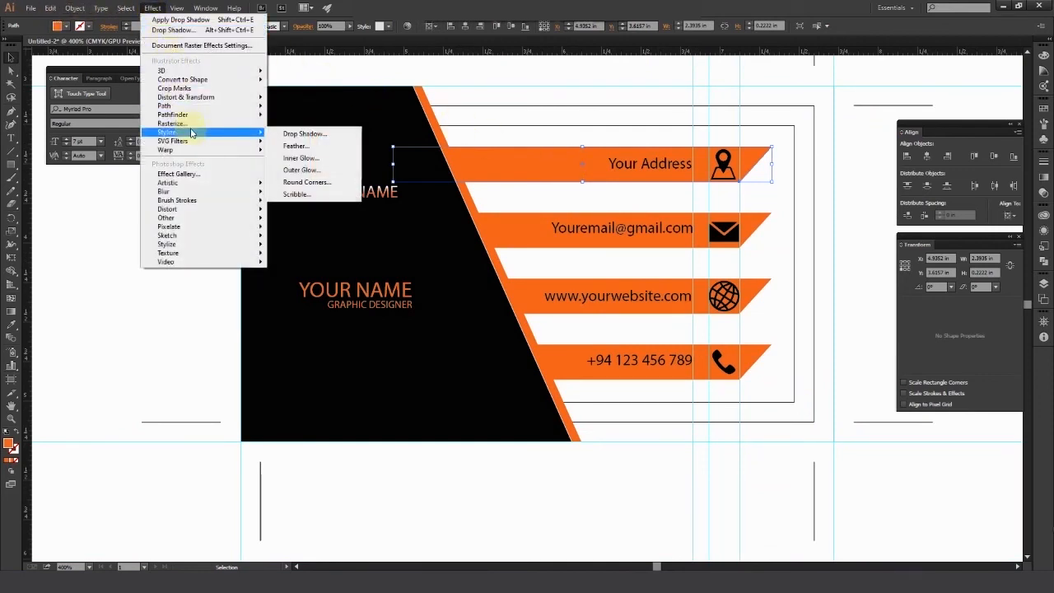
pyautogui.click(298, 132)
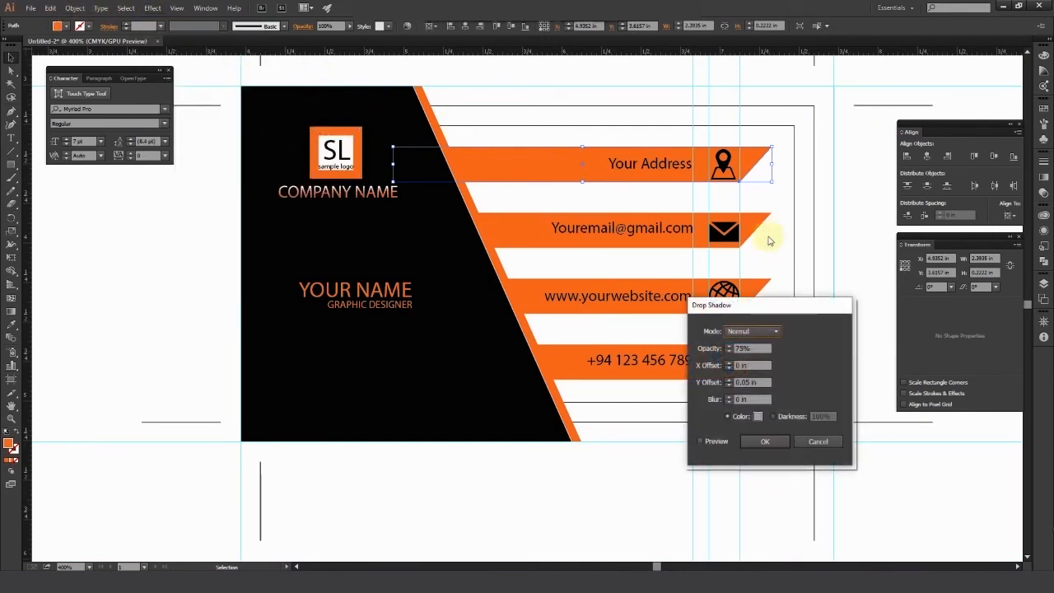
pyautogui.click(700, 441)
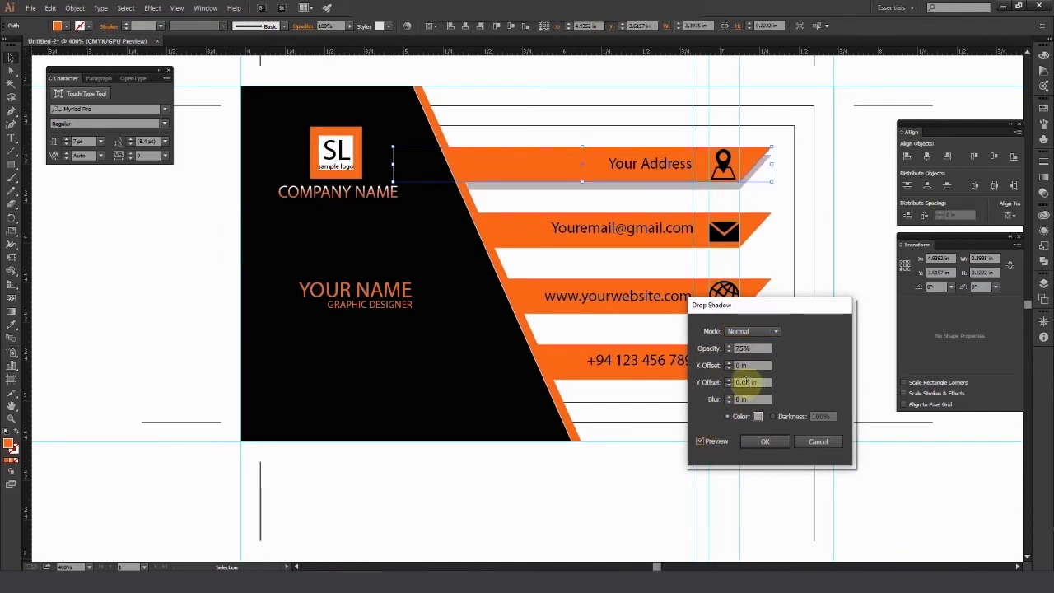
pyautogui.press('Return')
pyautogui.click(747, 234)
pyautogui.click(842, 271)
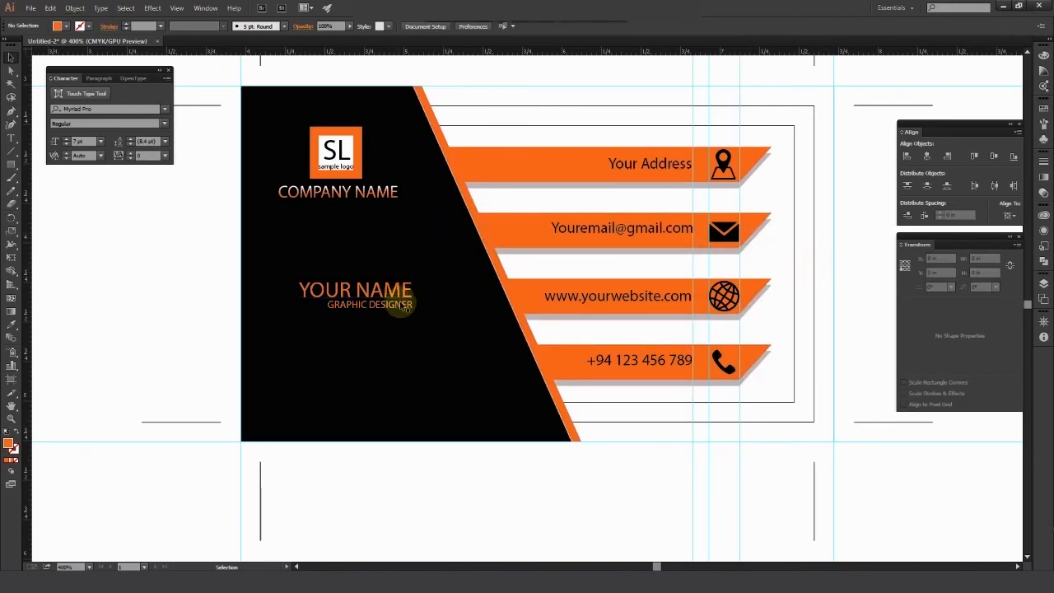
# Recolor the "YOUR NAME" and "GRAPHIC DESIGNER" texts on the black panel to white
pyautogui.click(402, 306)
pyautogui.keyDown('shift'); pyautogui.click(388, 286); pyautogui.keyUp('shift')
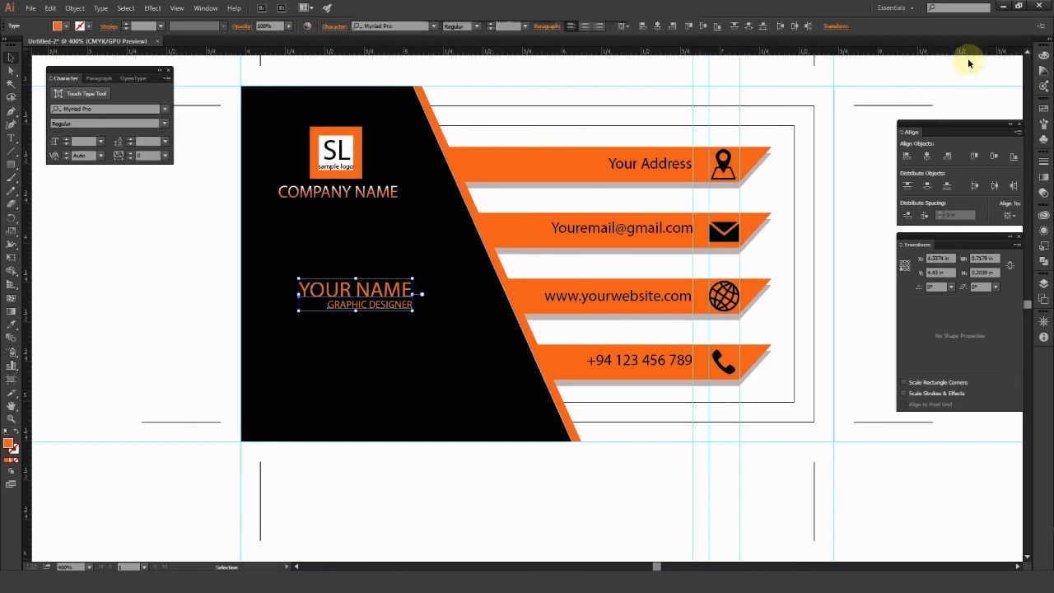
pyautogui.click(1042, 55)
pyautogui.click(926, 119)
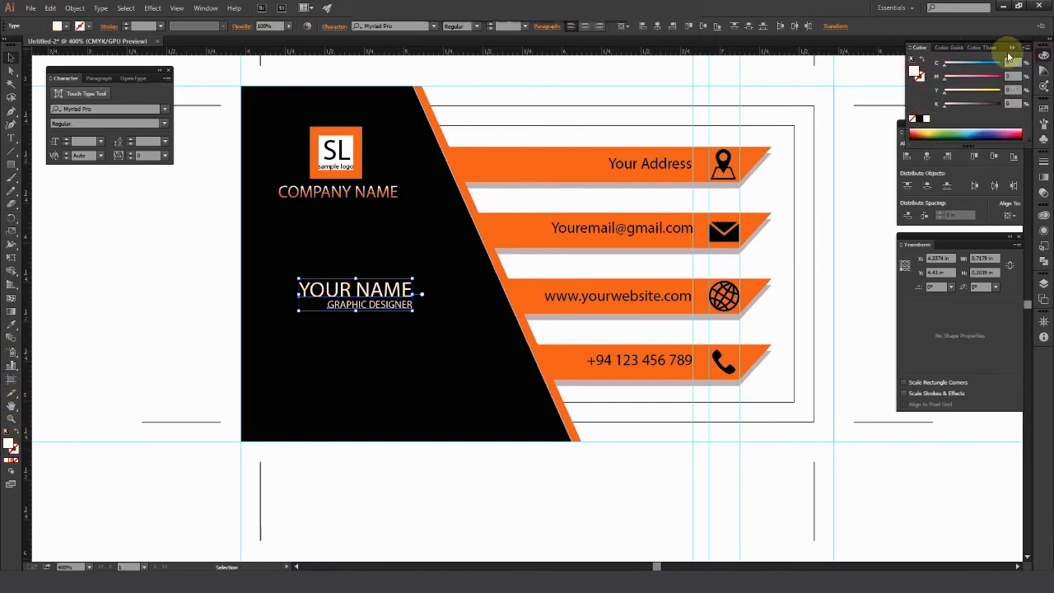
pyautogui.click(1012, 48)
pyautogui.click(253, 527)
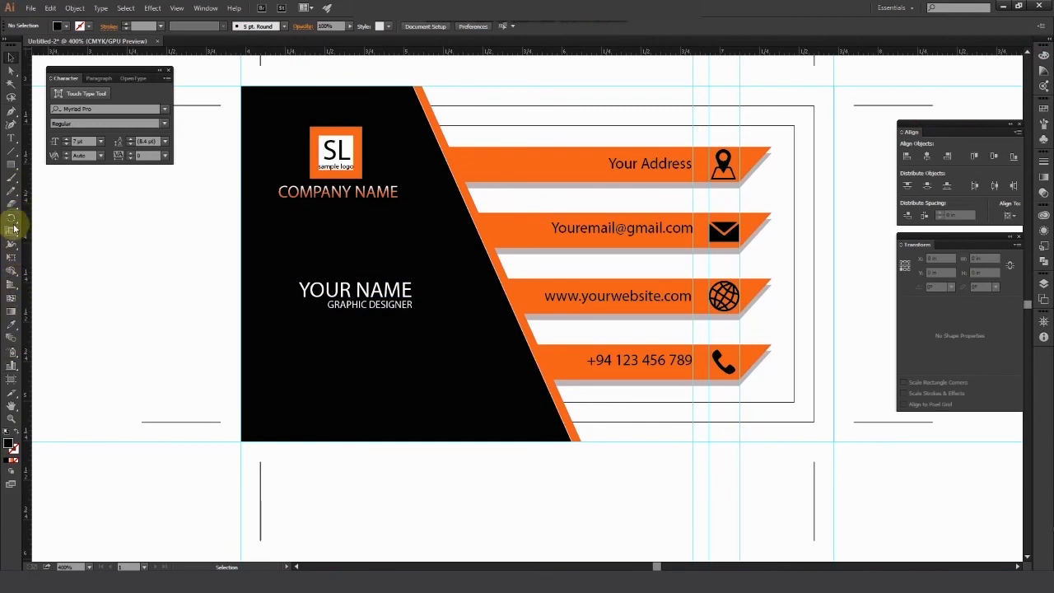
# Change the font of the "YOUR NAME" text to Sitka Banner
pyautogui.click(11, 138)
pyautogui.tripleClick(304, 290)
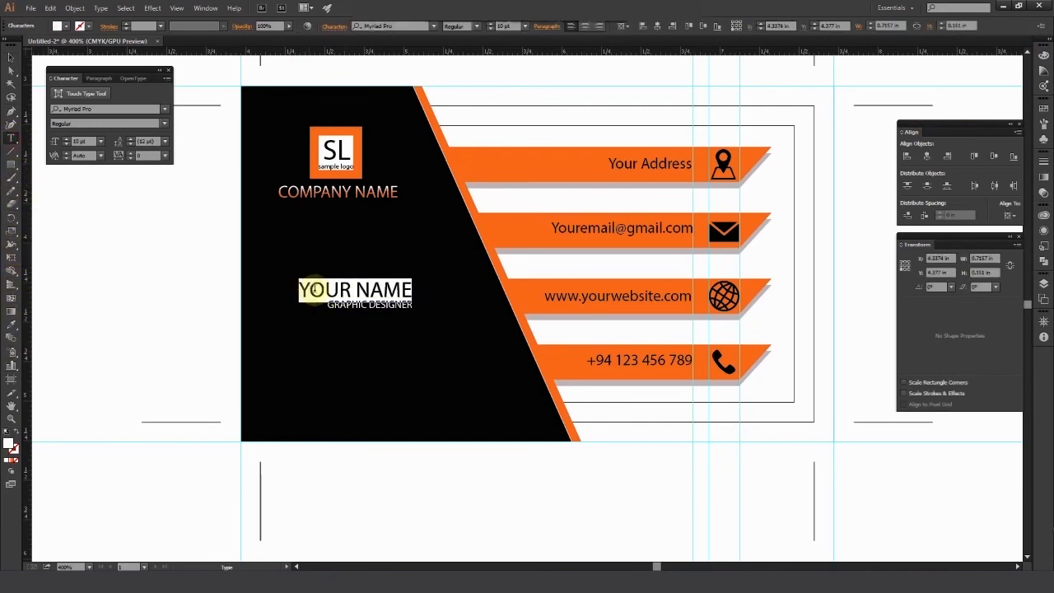
pyautogui.click(434, 27)
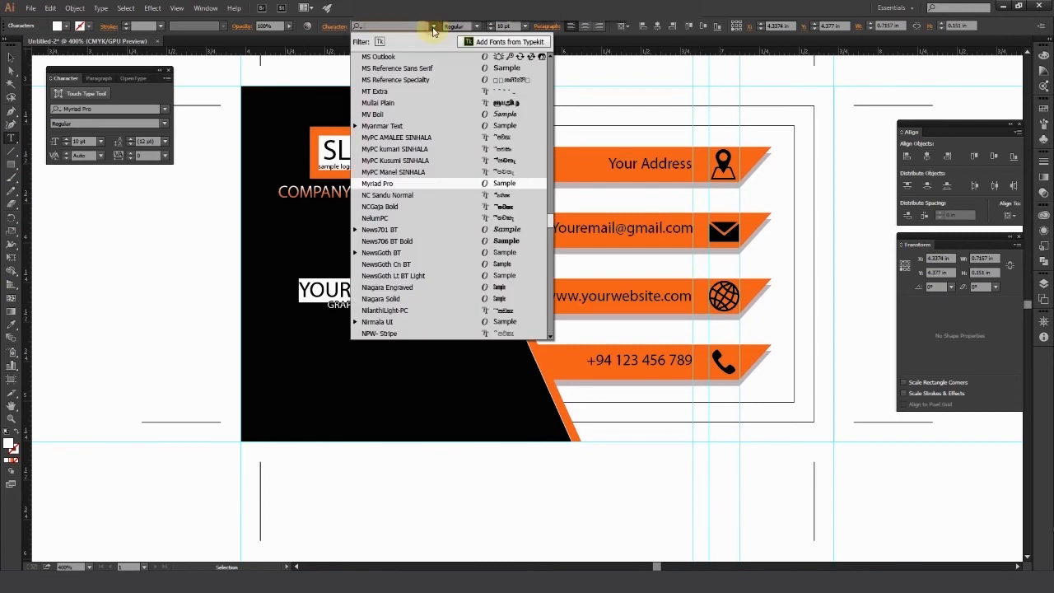
pyautogui.scroll(-10, 434, 75)
pyautogui.click(477, 276)
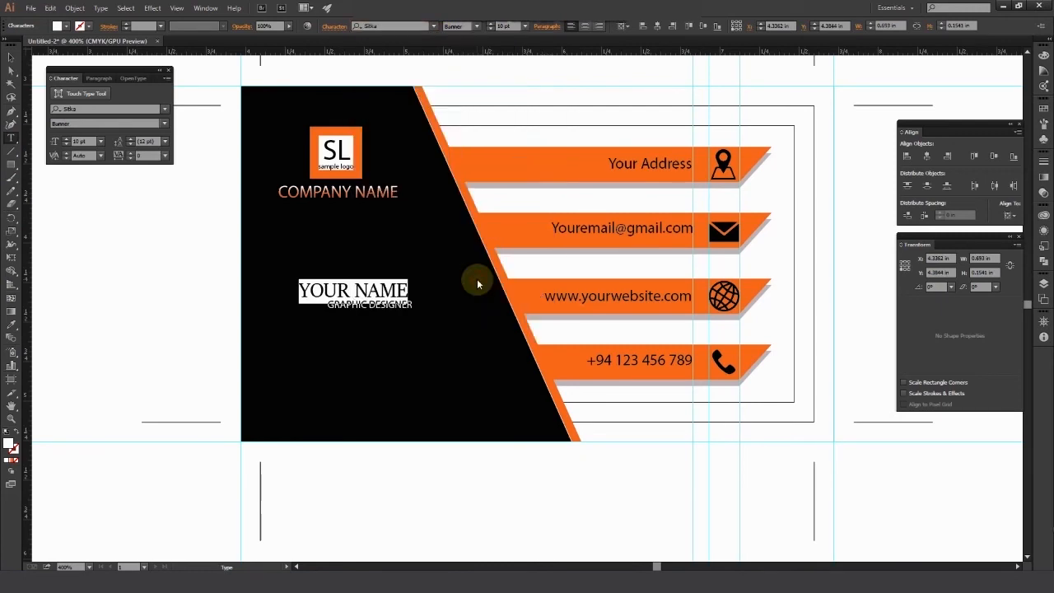
pyautogui.click(11, 57)
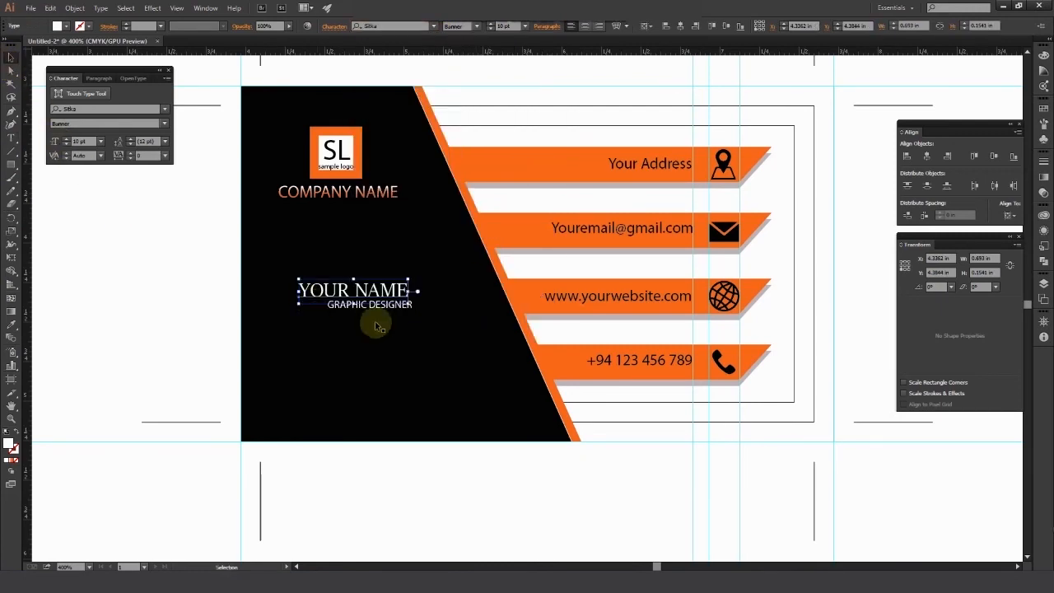
# Enlarge "YOUR NAME" to 14 pt and place "GRAPHIC DESIGNER" beneath it, flush with its right end
pyautogui.scroll(2, 372, 298)
pyautogui.scroll(-2, 436, 301)
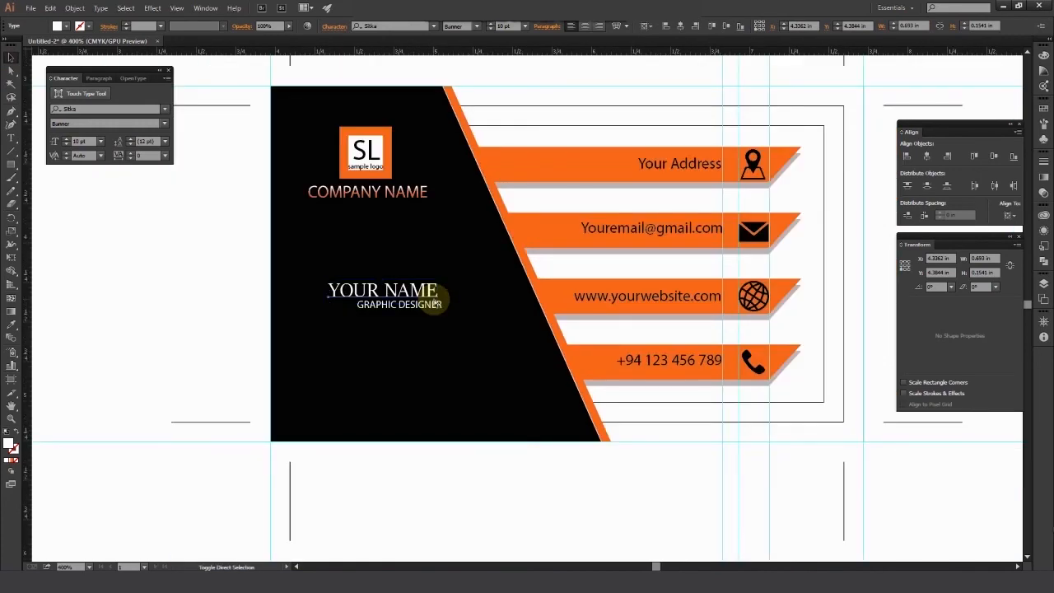
pyautogui.hotkey('ctrl', 'shift', '.')
pyautogui.hotkey('ctrl', 'shift', '.')
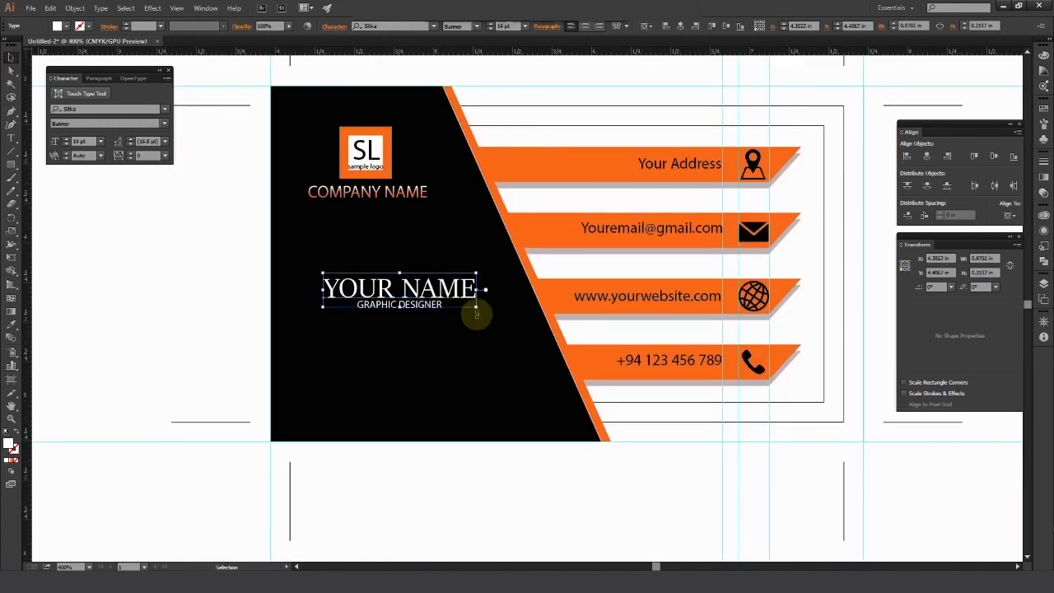
pyautogui.click(476, 315)
pyautogui.click(438, 311)
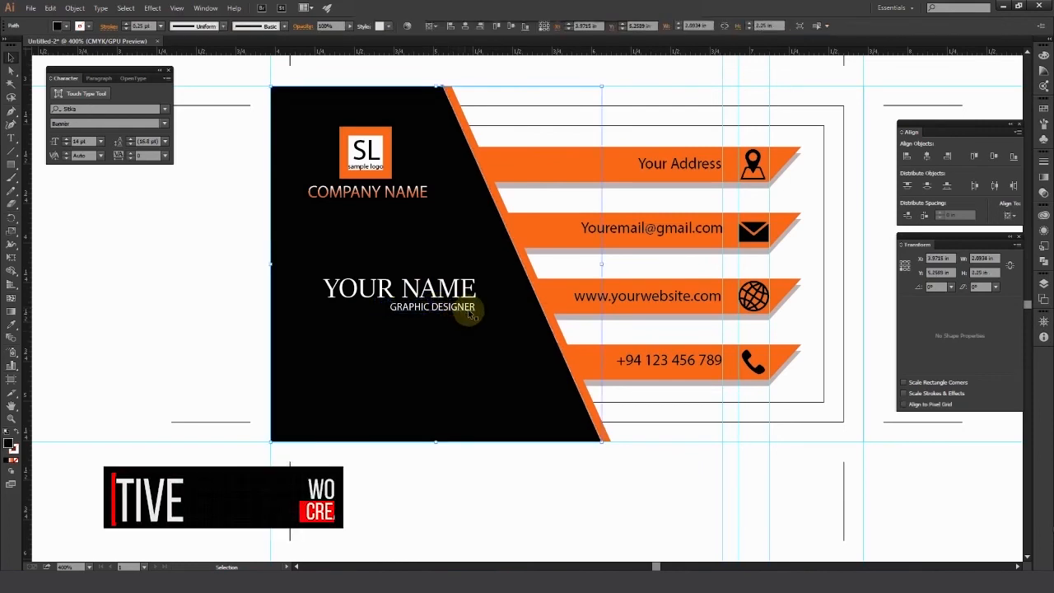
# Draw a 3.75 × 2.25 in rectangle over the full bleed area, fill it white and send it behind the card artwork
pyautogui.click(11, 165)
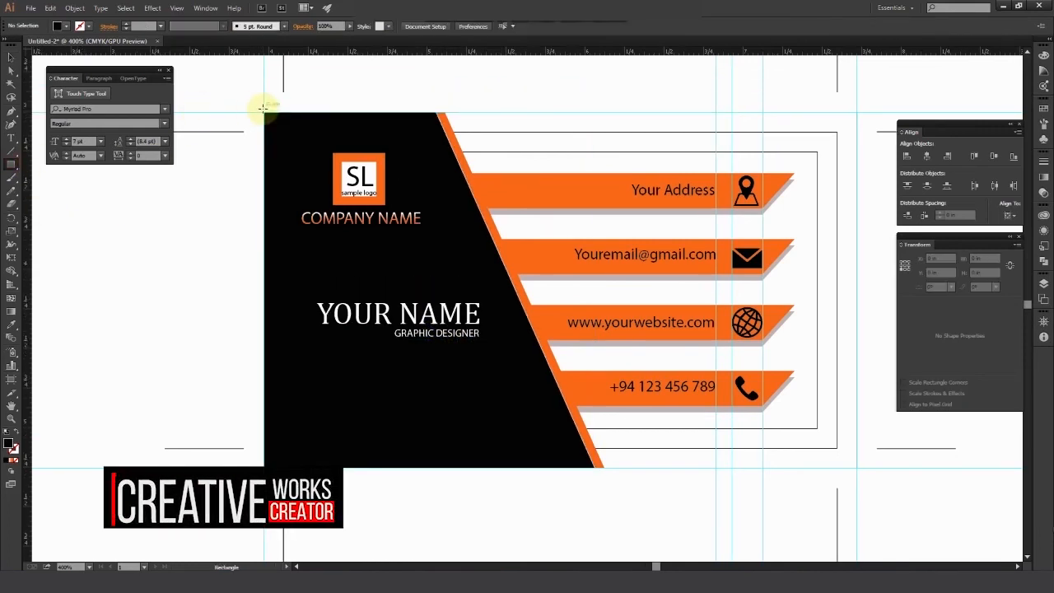
pyautogui.moveTo(263, 107); pyautogui.dragTo(856, 468)
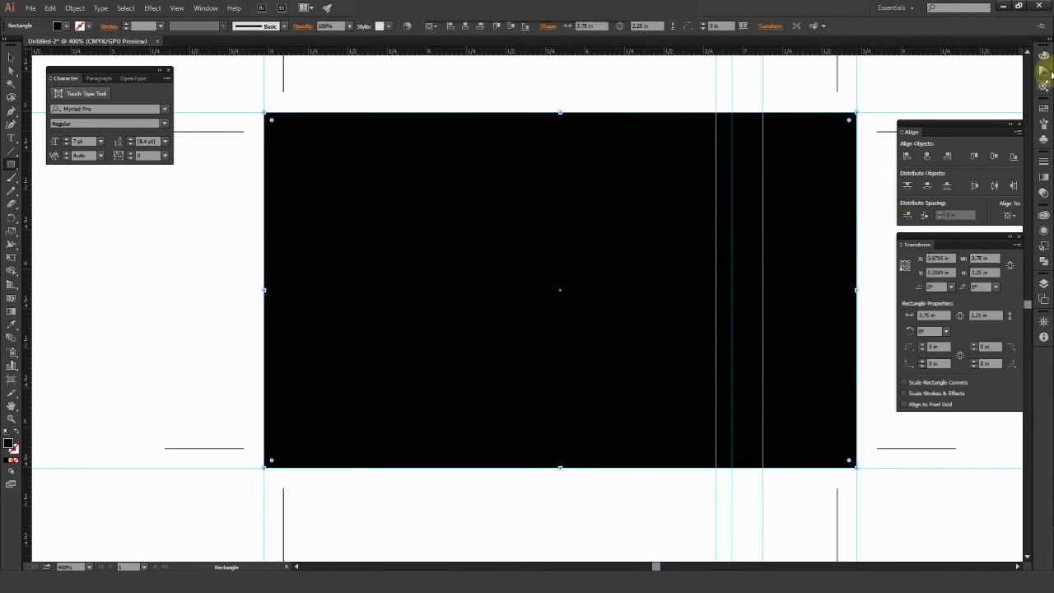
pyautogui.click(1044, 55)
pyautogui.click(925, 119)
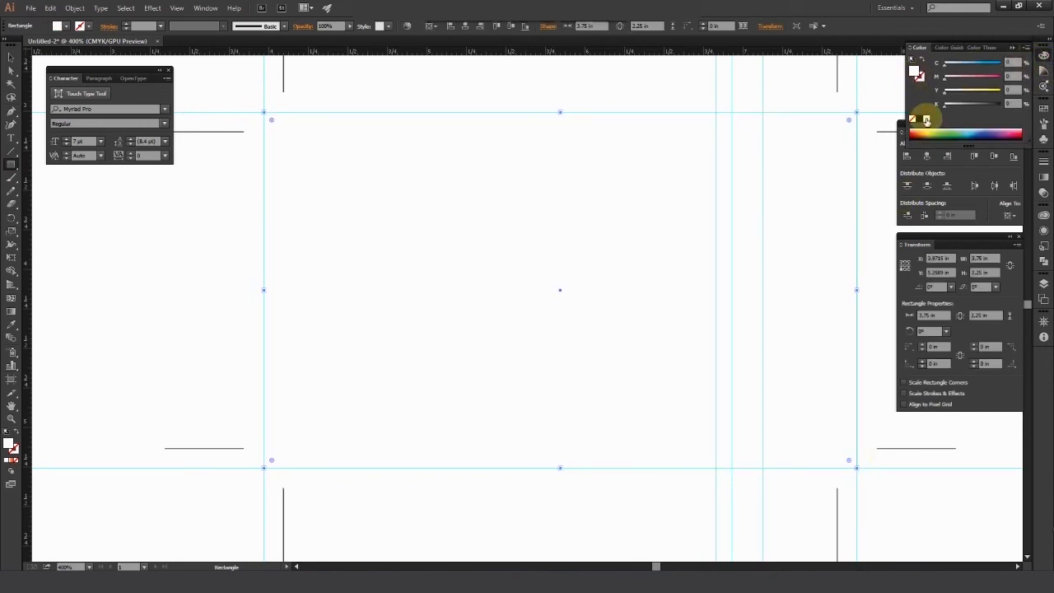
pyautogui.moveTo(951, 109); pyautogui.dragTo(949, 105)
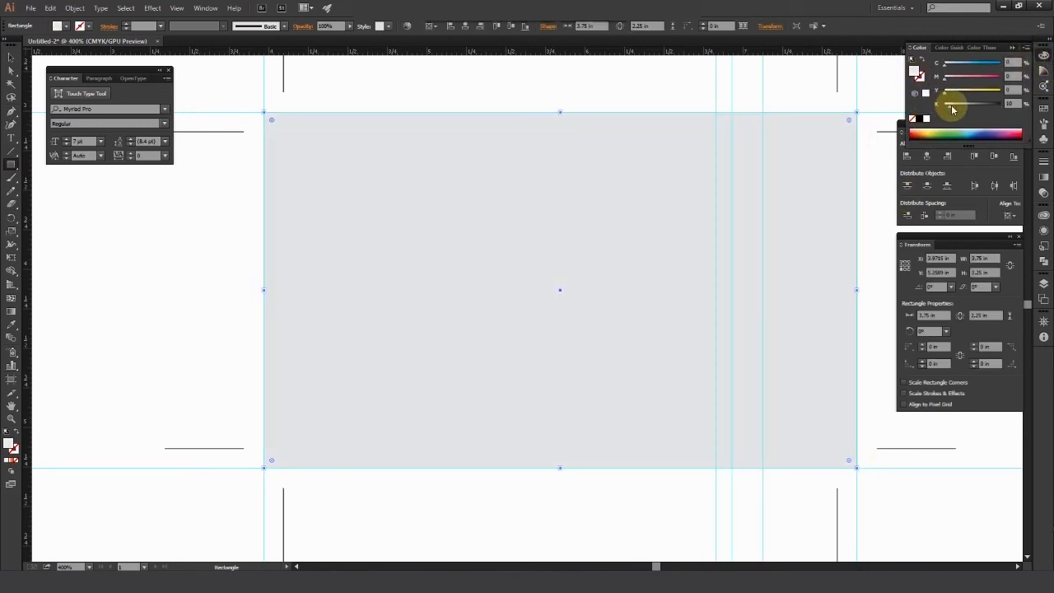
pyautogui.click(12, 57)
pyautogui.hotkey('ctrl', 'shift', '[')
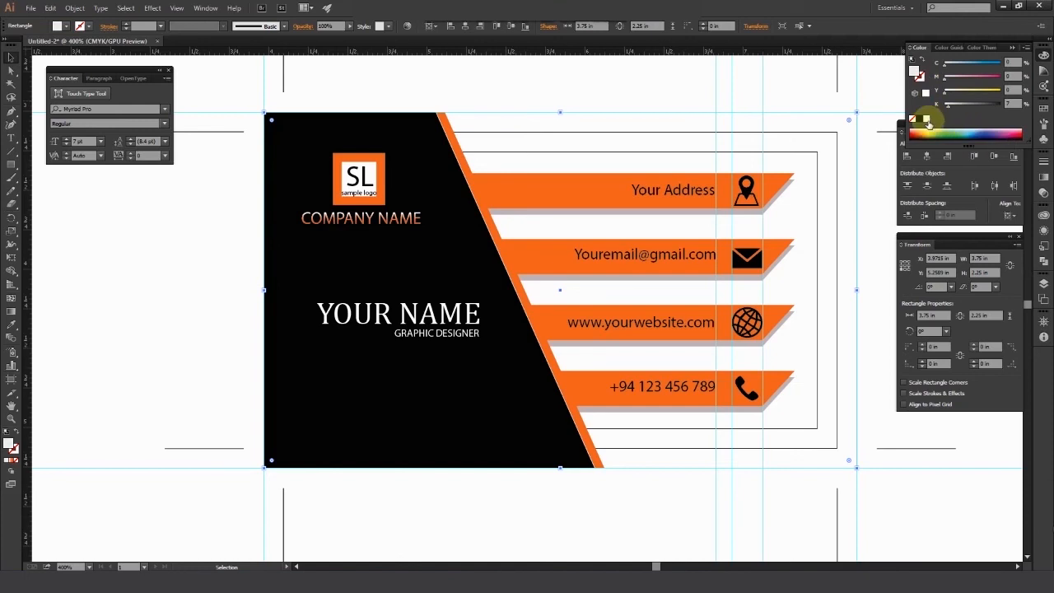
pyautogui.click(701, 90)
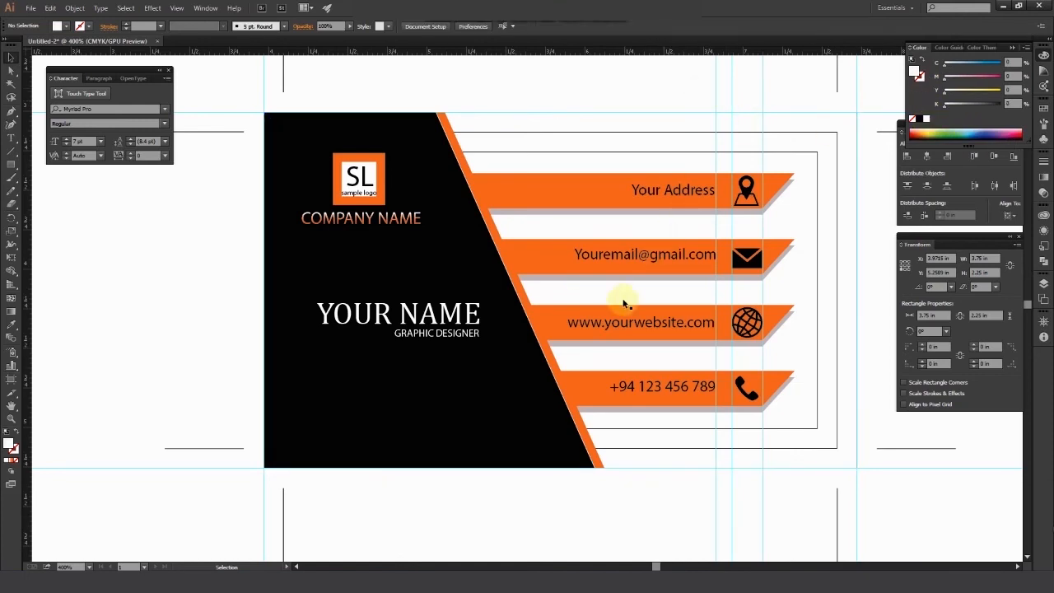
# Copy the job title text to just below the company name and replace its wording with "slogan here"
pyautogui.moveTo(623, 304); pyautogui.dragTo(554, 317)
pyautogui.moveTo(394, 350); pyautogui.dragTo(333, 249)
pyautogui.hotkey('ctrl', 'a')
pyautogui.doubleClick(291, 248)
pyautogui.tripleClick(293, 248)
pyautogui.write('slogan here')
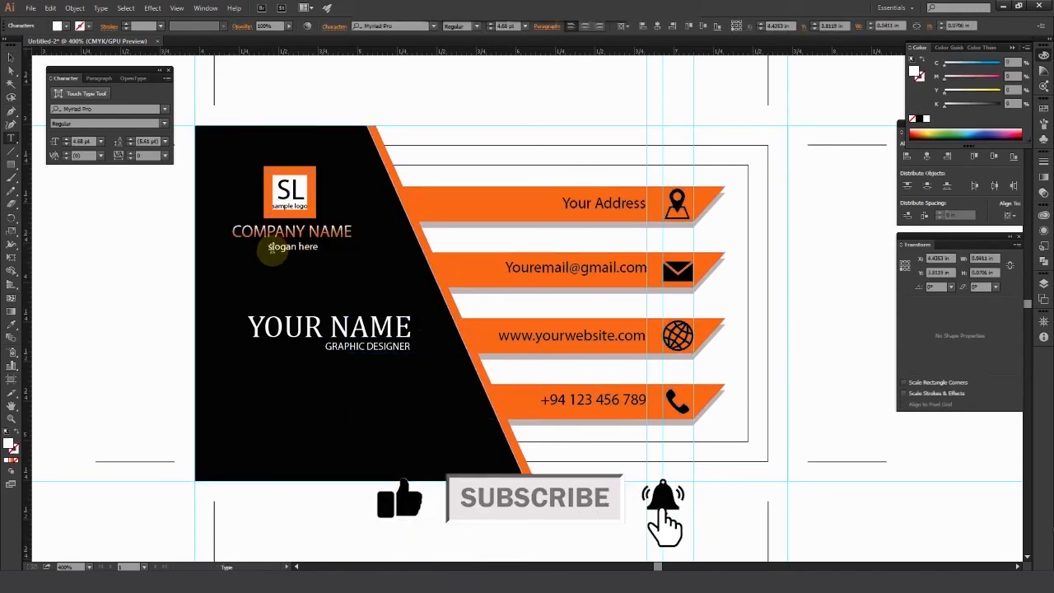
# Shift the slogan flush with the right end of the company name and color it the bars' orange using the Eyedropper
pyautogui.click(10, 57)
pyautogui.moveTo(299, 251); pyautogui.dragTo(334, 250)
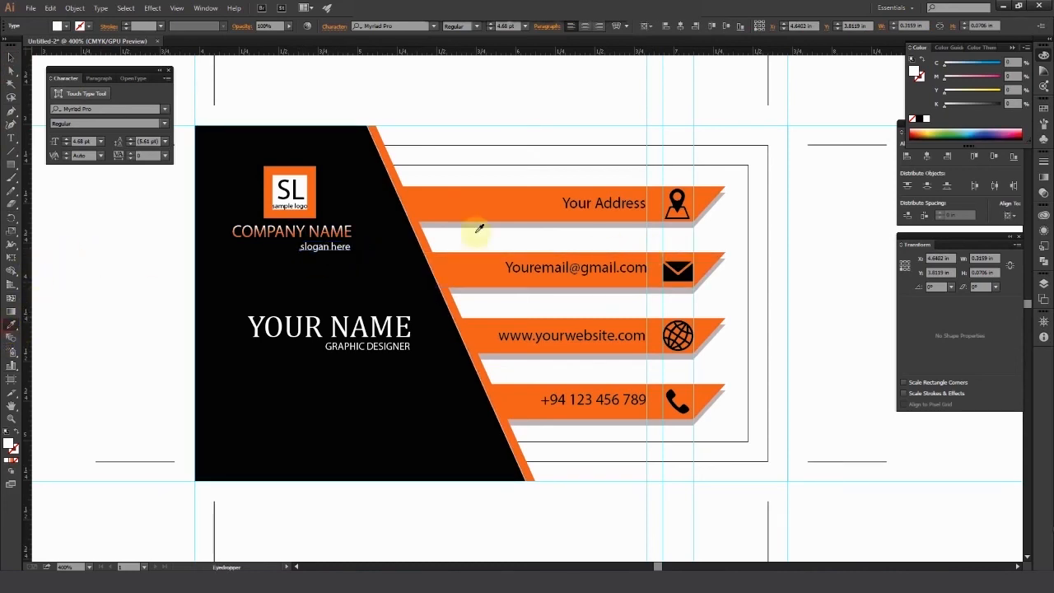
pyautogui.click(539, 201)
pyautogui.click(12, 57)
pyautogui.click(121, 251)
# Reduce the orange stroke around the white logo square to 2 pt
pyautogui.scroll(-2, 357, 344)
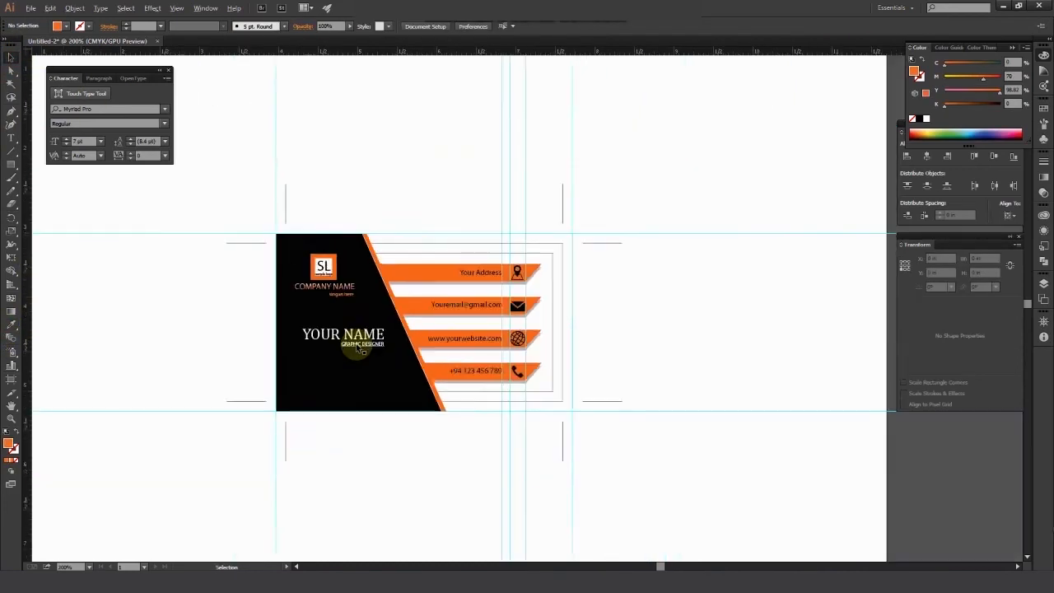
pyautogui.scroll(2, 359, 349)
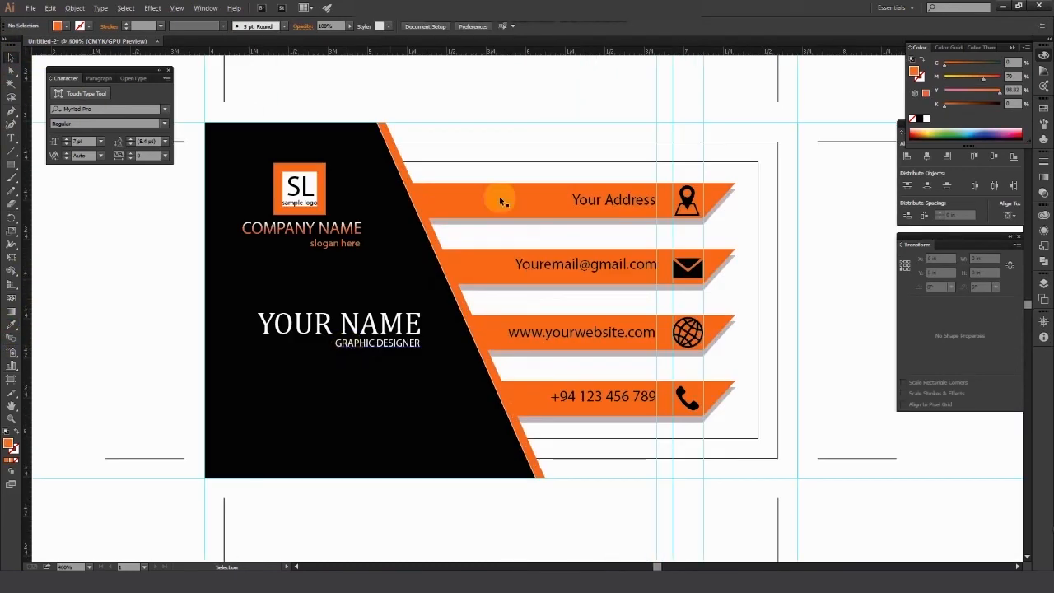
pyautogui.click(319, 182)
pyautogui.click(1044, 163)
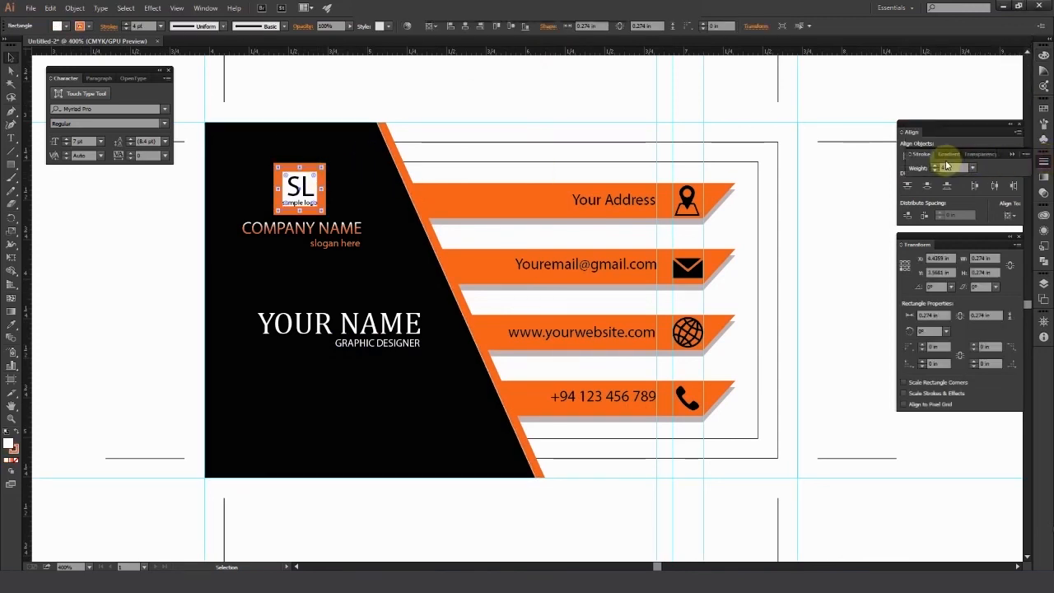
pyautogui.click(936, 170)
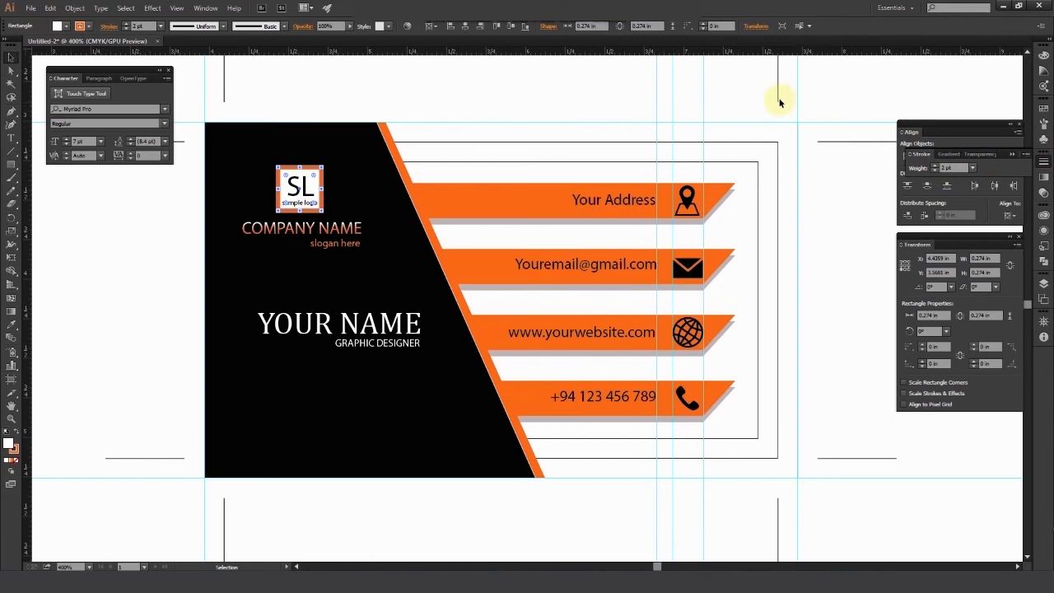
pyautogui.click(392, 87)
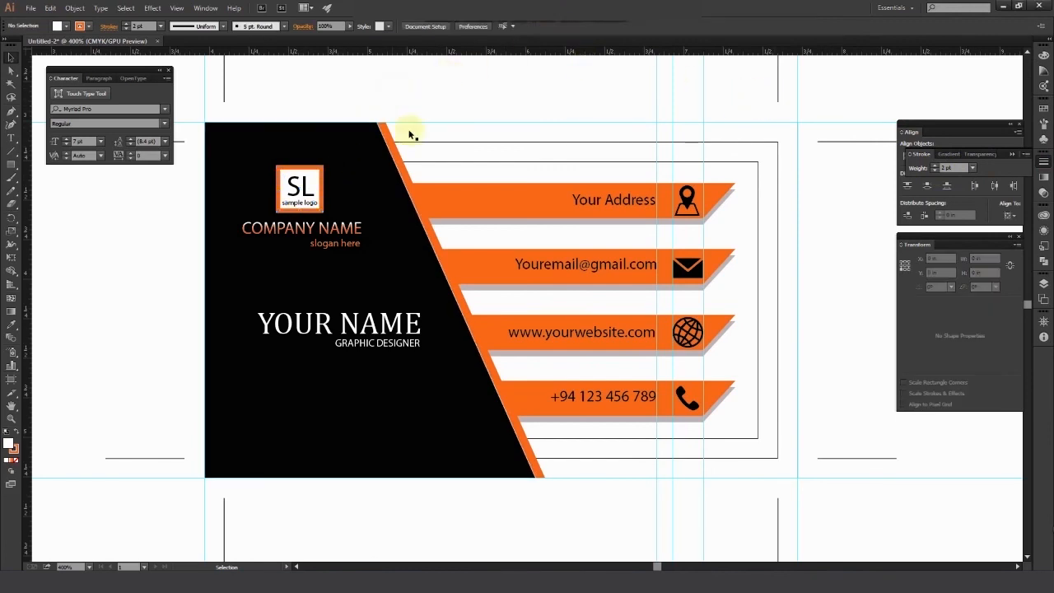
# Group all the card artwork, including the white background, leaving the crop marks and inner frames out
pyautogui.scroll(-1, 459, 204)
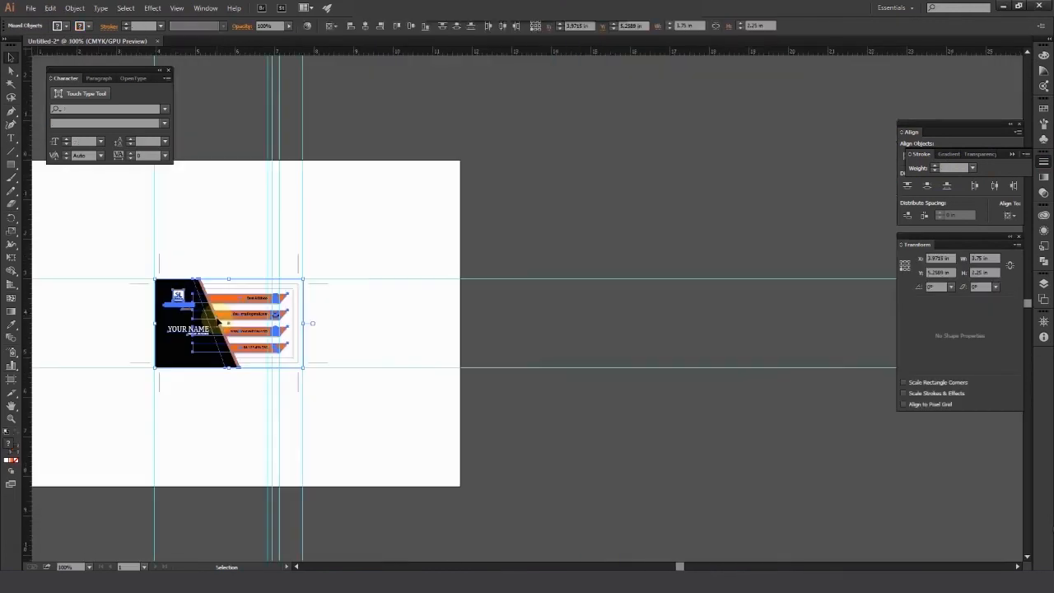
pyautogui.rightClick(218, 316)
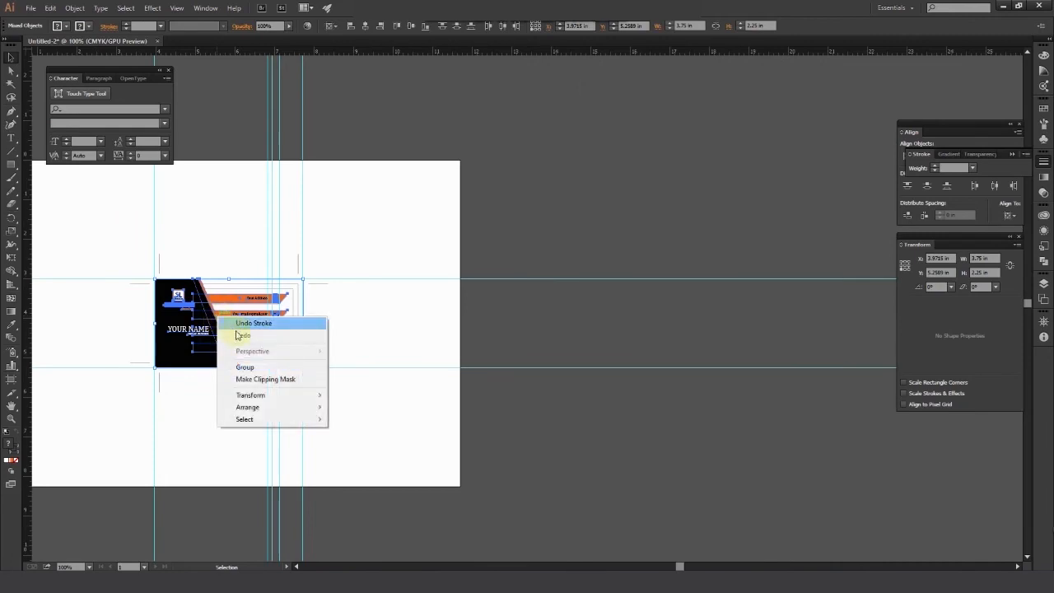
pyautogui.click(245, 367)
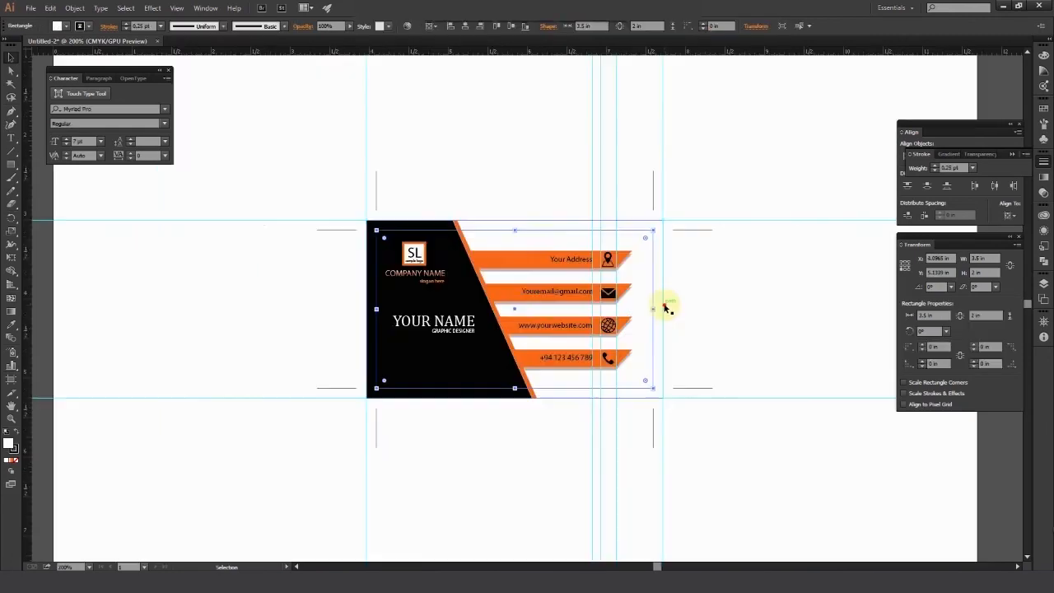
# Move the grouped card artwork straight up until it clears the crop-marked frame
pyautogui.click(663, 306)
pyautogui.click(715, 302)
pyautogui.click(526, 269)
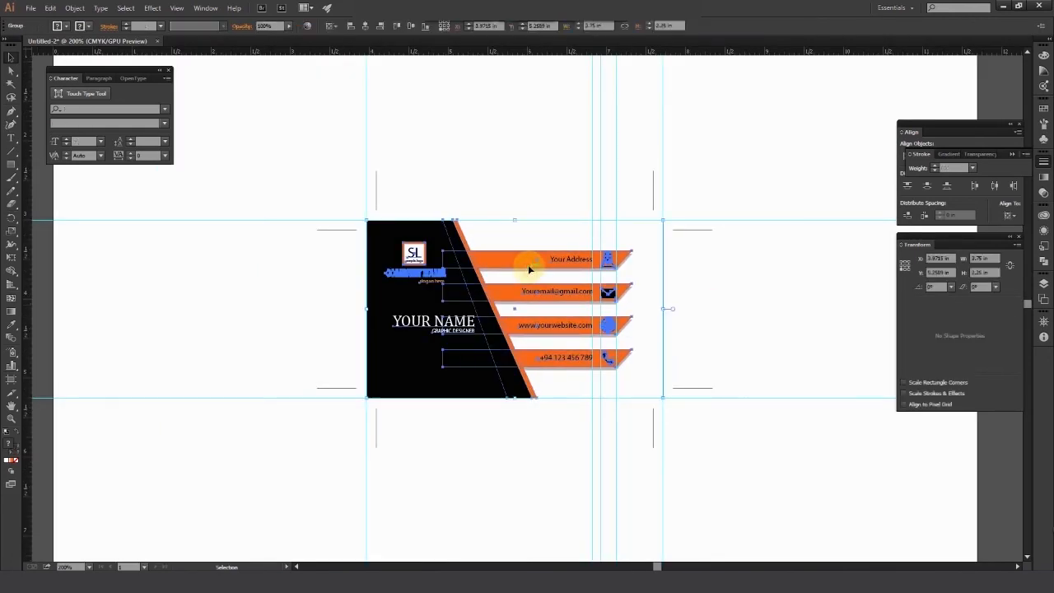
pyautogui.scroll(3, 527, 272)
pyautogui.hotkey('shift', 'Up')
pyautogui.hotkey('shift', 'Up')
pyautogui.hotkey('shift', 'Up')
pyautogui.hotkey('shift', 'Up')
pyautogui.hotkey('shift', 'Up')
pyautogui.hotkey('shift', 'Up')
pyautogui.hotkey('shift', 'Up')
pyautogui.hotkey('shift', 'Up')
pyautogui.hotkey('shift', 'Up')
pyautogui.hotkey('shift', 'Up')
pyautogui.hotkey('shift', 'Up')
pyautogui.hotkey('shift', 'Up')
pyautogui.hotkey('shift', 'Up')
pyautogui.hotkey('shift', 'Up')
pyautogui.hotkey('shift', 'Up')
pyautogui.hotkey('shift', 'Up')
pyautogui.hotkey('shift', 'Up')
pyautogui.hotkey('shift', 'Up')
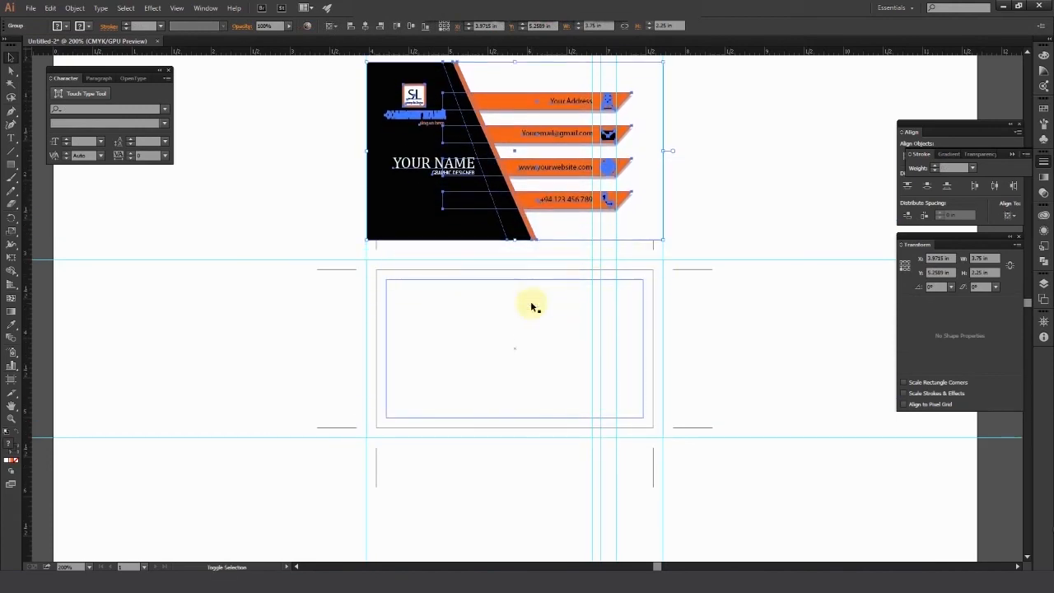
# Group the rectangles of the crop-marked frame and place a copy of the frame beside the artboard, level with the original
pyautogui.click(741, 238)
pyautogui.moveTo(609, 275); pyautogui.dragTo(598, 313)
pyautogui.click(611, 317)
pyautogui.keyDown('shift'); pyautogui.click(626, 307); pyautogui.keyUp('shift')
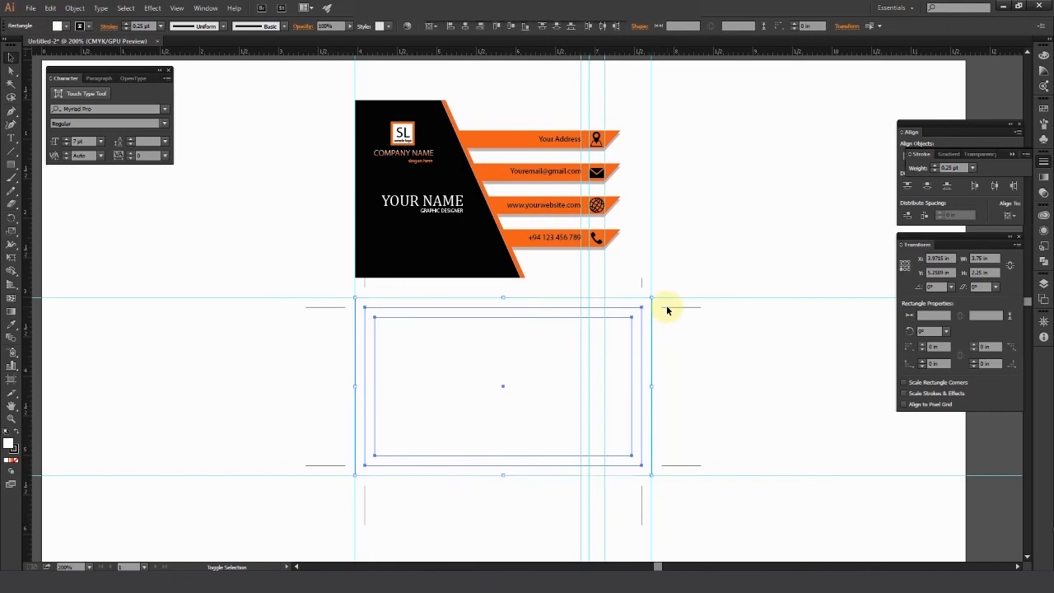
pyautogui.scroll(-4, 556, 350)
pyautogui.scroll(2, 599, 368)
pyautogui.rightClick(553, 348)
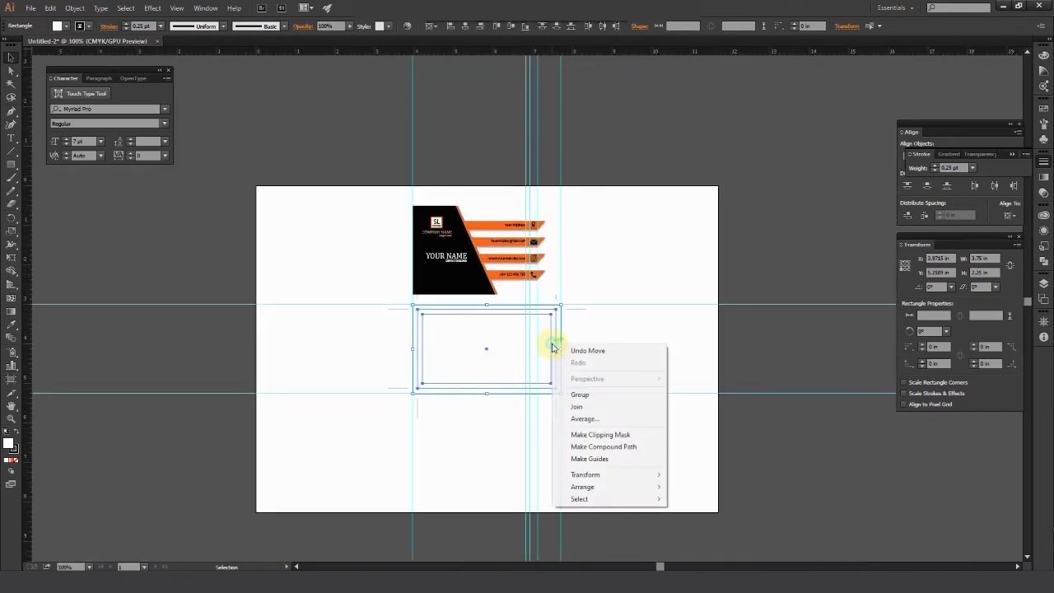
pyautogui.click(581, 394)
pyautogui.moveTo(553, 353); pyautogui.dragTo(878, 354)
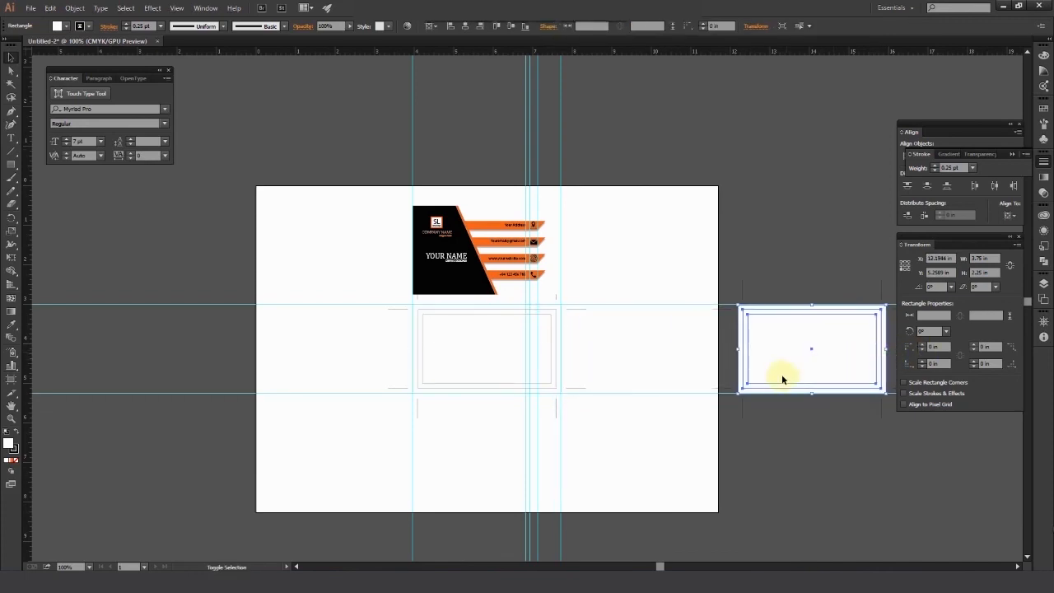
# Move the grouped card artwork back down onto the original crop-marked frame
pyautogui.scroll(-1, 550, 421)
pyautogui.scroll(2, 812, 339)
pyautogui.scroll(-1, 667, 391)
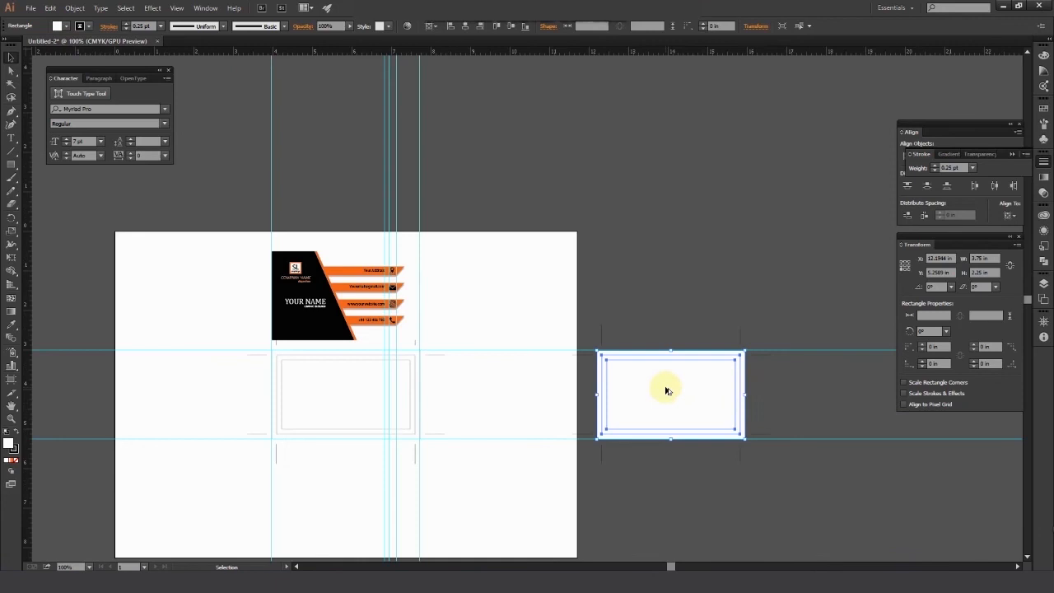
pyautogui.click(765, 396)
pyautogui.click(384, 306)
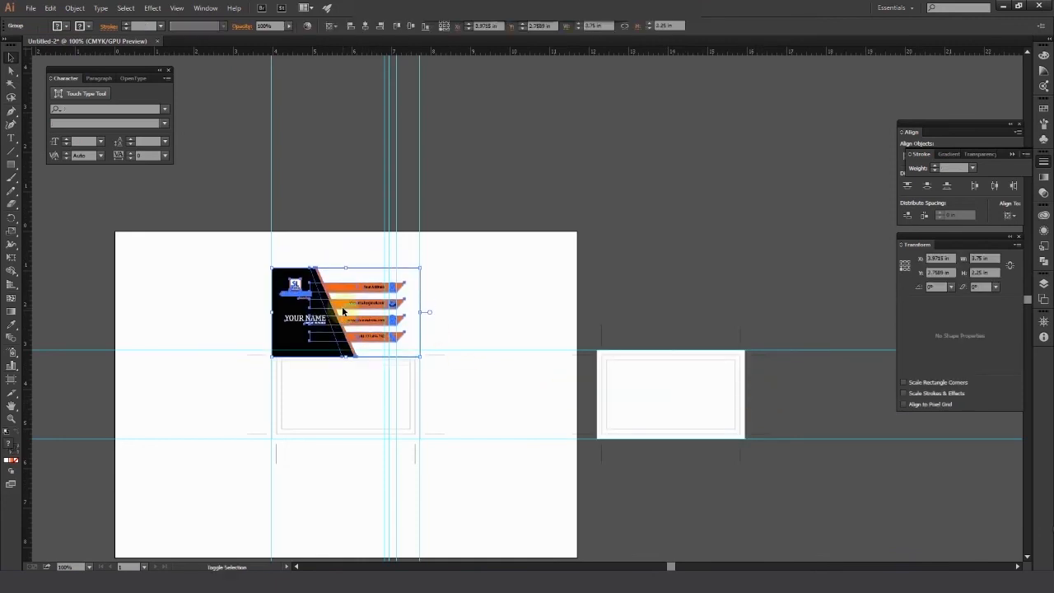
pyautogui.hotkey('shift', 'Down')
pyautogui.hotkey('shift', 'Down')
pyautogui.hotkey('shift', 'Down')
pyautogui.hotkey('shift', 'Down')
pyautogui.hotkey('shift', 'Down')
pyautogui.hotkey('shift', 'Down')
pyautogui.hotkey('shift', 'Down')
pyautogui.hotkey('shift', 'Down')
pyautogui.hotkey('shift', 'Down')
pyautogui.hotkey('shift', 'Down')
pyautogui.hotkey('shift', 'Down')
pyautogui.hotkey('shift', 'Down')
pyautogui.hotkey('shift', 'Down')
pyautogui.hotkey('shift', 'Down')
pyautogui.hotkey('shift', 'Down')
pyautogui.click(485, 257)
# Duplicate the A4 artboard together with its business card to the right of the original
pyautogui.click(699, 412)
pyautogui.scroll(-2, 657, 410)
pyautogui.click(12, 384)
pyautogui.moveTo(438, 349); pyautogui.dragTo(829, 368)
pyautogui.hotkey('ctrl', 'z')
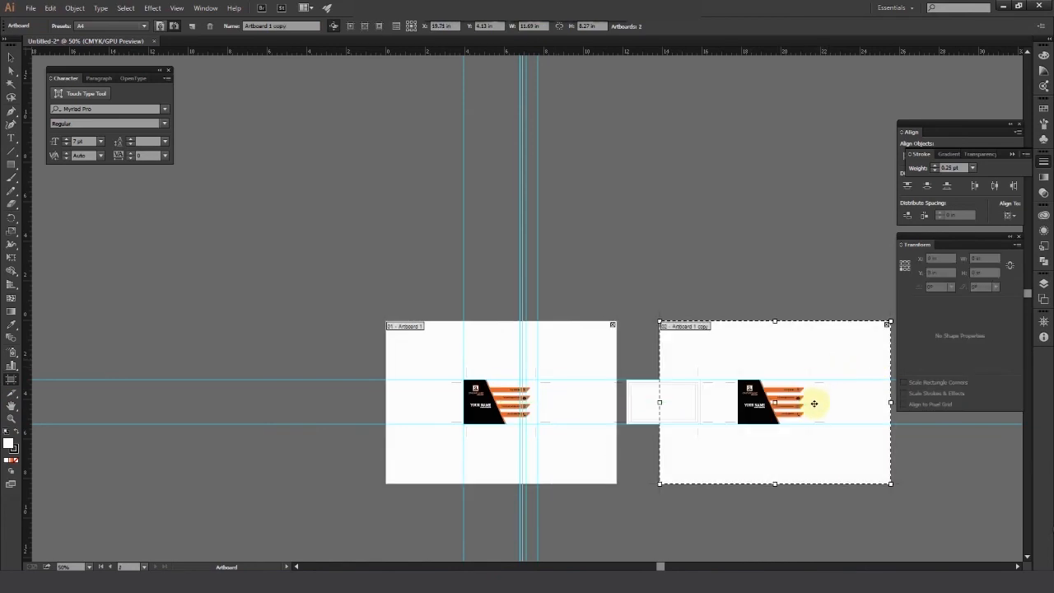
pyautogui.scroll(-2, 800, 483)
pyautogui.scroll(3, 859, 478)
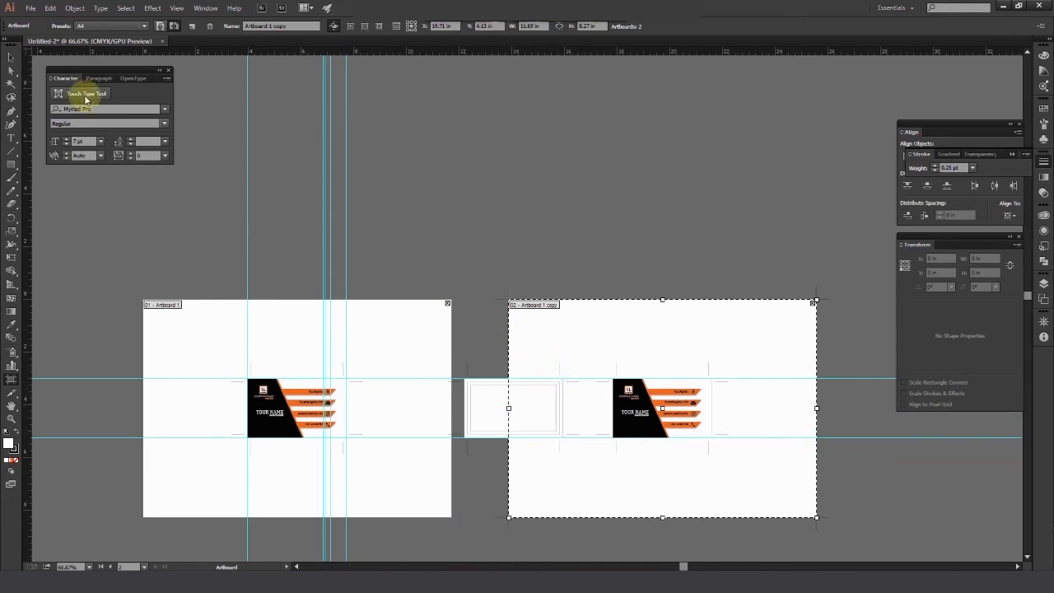
# Move the spare crop-marked frame copy up and away from the gap between the two artboards
pyautogui.click(12, 57)
pyautogui.moveTo(486, 395); pyautogui.dragTo(590, 207)
pyautogui.click(729, 219)
# Lock the grouped frame rectangles of the card on the second artboard
pyautogui.scroll(2, 667, 428)
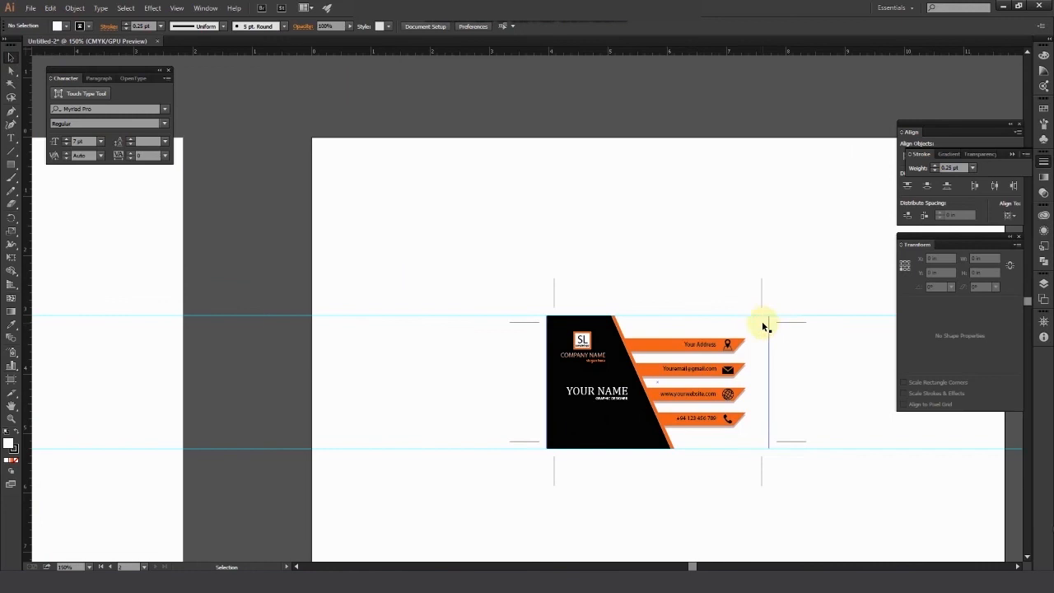
pyautogui.scroll(-2, 762, 323)
pyautogui.scroll(2, 757, 341)
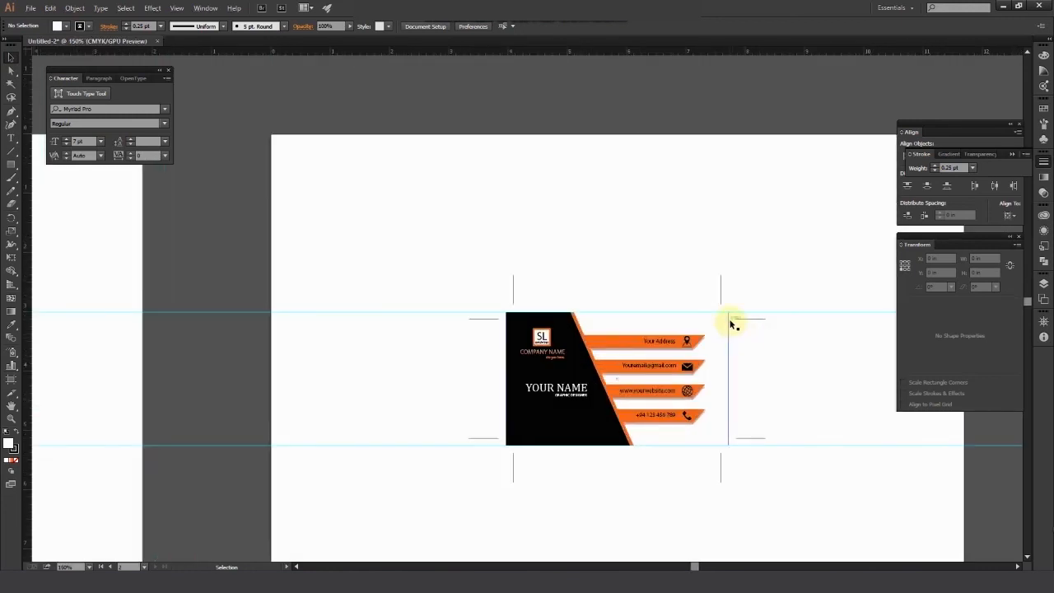
pyautogui.click(730, 324)
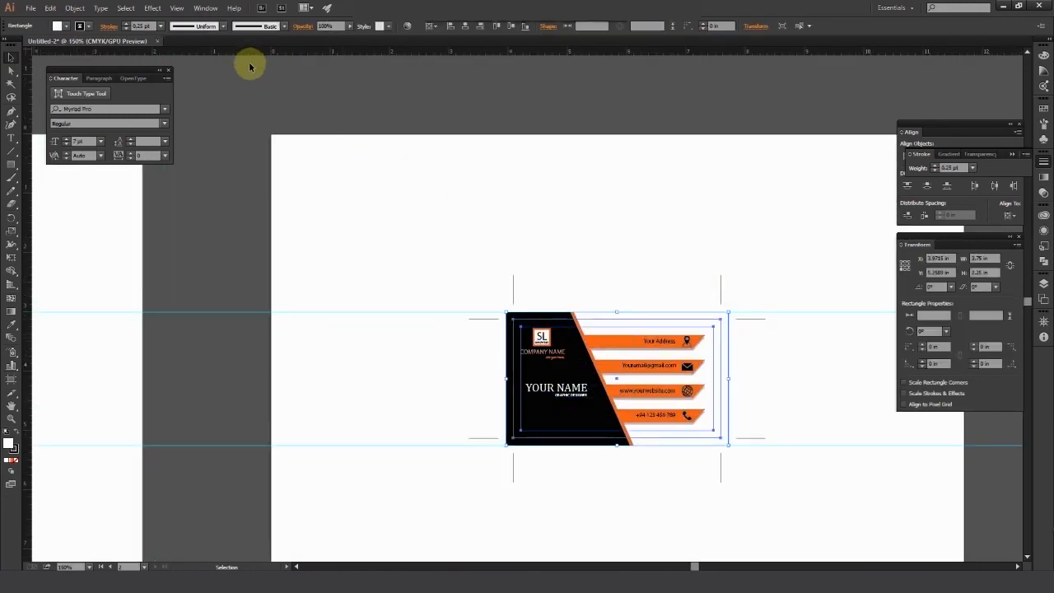
pyautogui.click(74, 8)
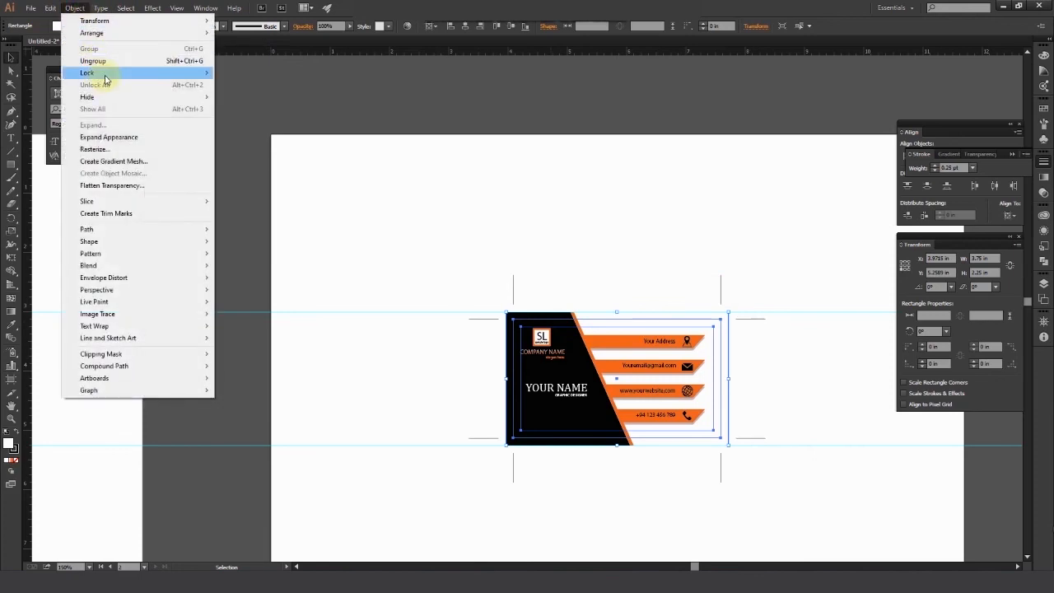
pyautogui.click(244, 72)
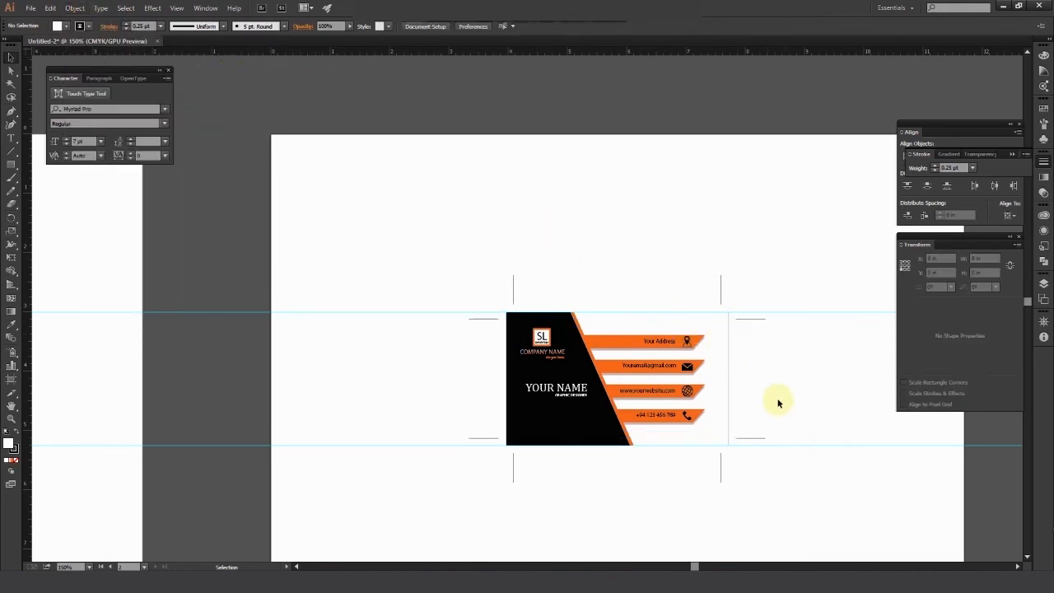
# Delete the card artwork from the second artboard, leaving its locked frame and crop marks
pyautogui.scroll(3, 740, 373)
pyautogui.scroll(-5, 760, 337)
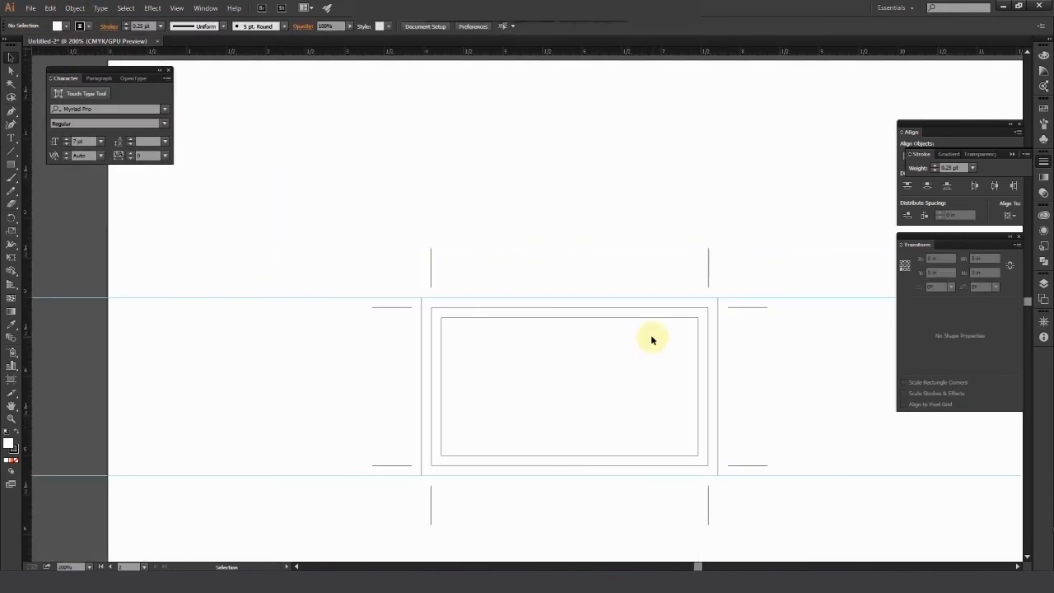
pyautogui.scroll(1, 626, 381)
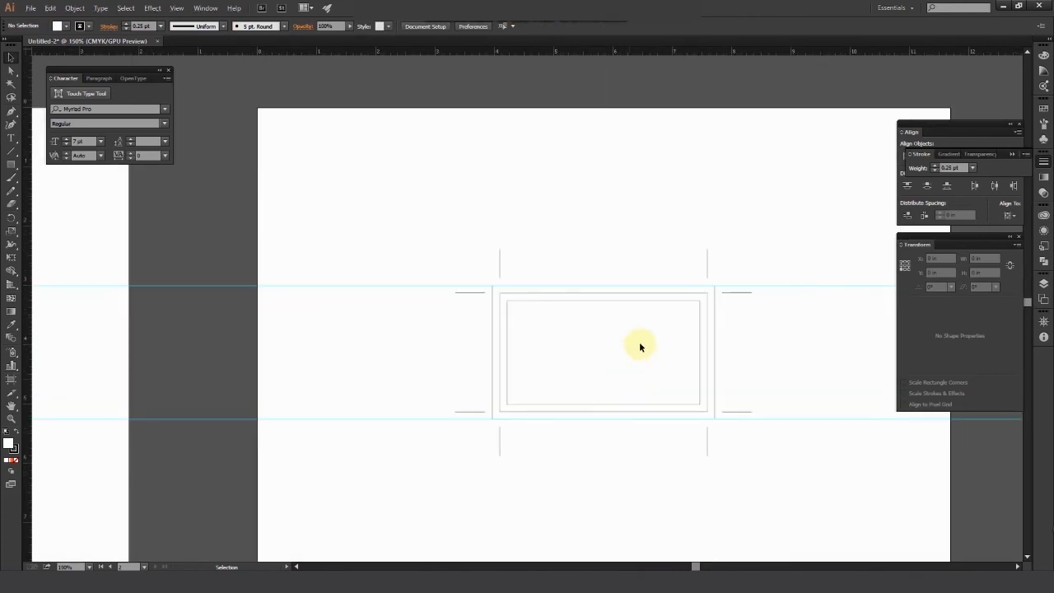
pyautogui.scroll(-1, 636, 321)
pyautogui.scroll(1, 645, 302)
# Draw a black-filled rectangle over the whole bleed frame on the second artboard
pyautogui.press('m')
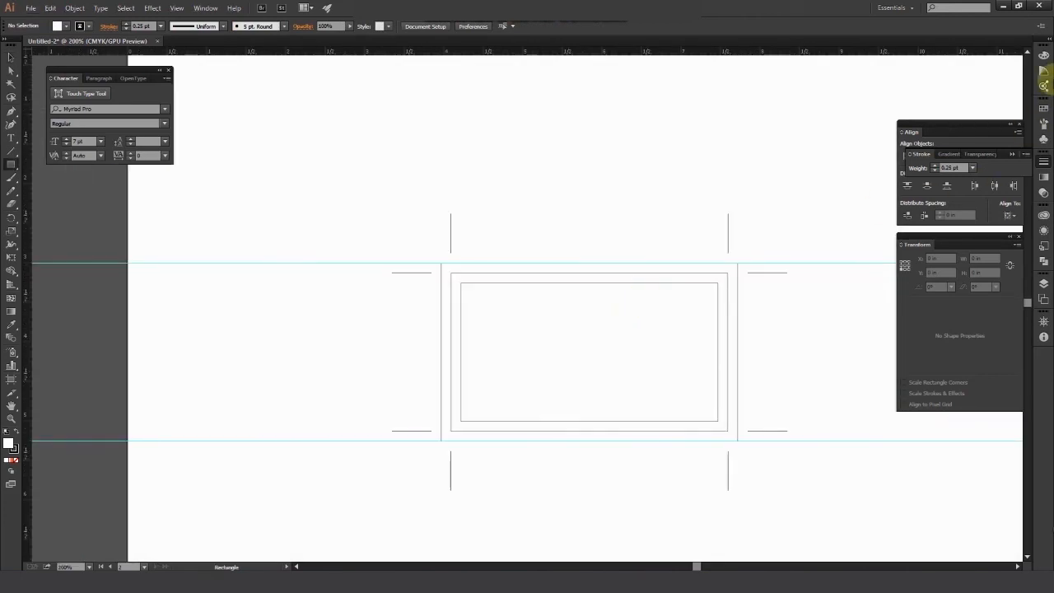
pyautogui.click(1044, 58)
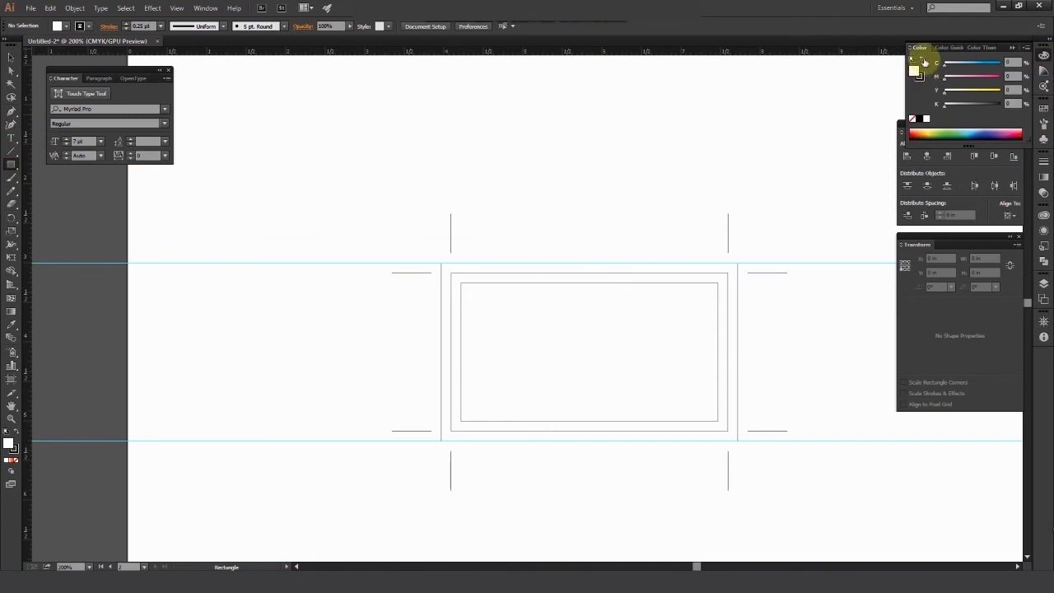
pyautogui.click(923, 61)
pyautogui.moveTo(442, 263); pyautogui.dragTo(737, 440)
# Add vertical guides along the left and right edges of the black rectangle
pyautogui.click(10, 57)
pyautogui.click(539, 154)
pyautogui.moveTo(271, 321); pyautogui.dragTo(443, 318)
pyautogui.moveTo(761, 311); pyautogui.dragTo(737, 313)
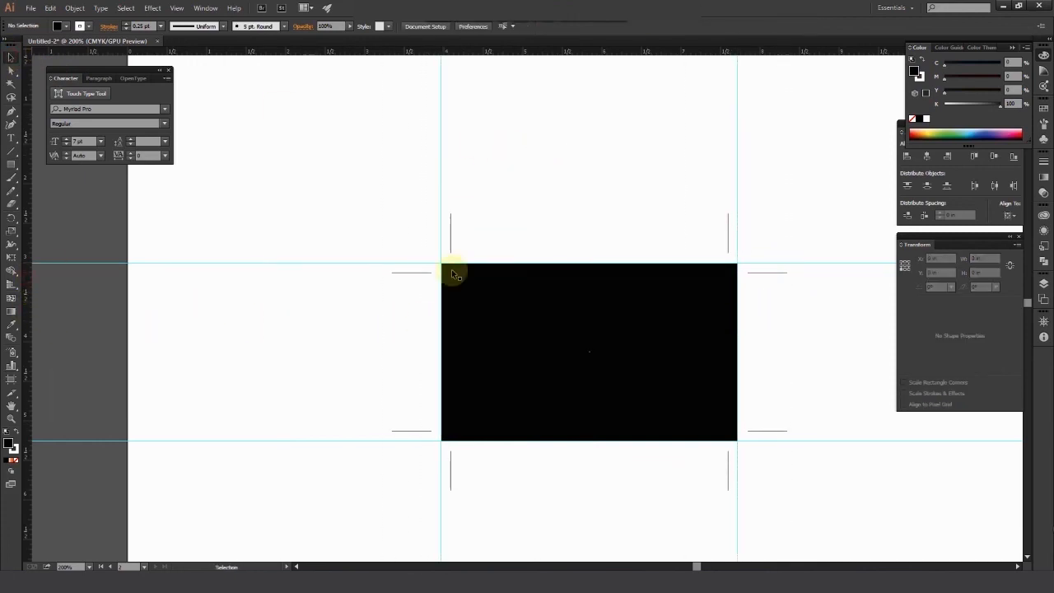
# Draw a 3.75 × 0.335 in strip along the black rectangle's bottom edge and color it the contact bars' orange with the Eyedropper
pyautogui.click(10, 164)
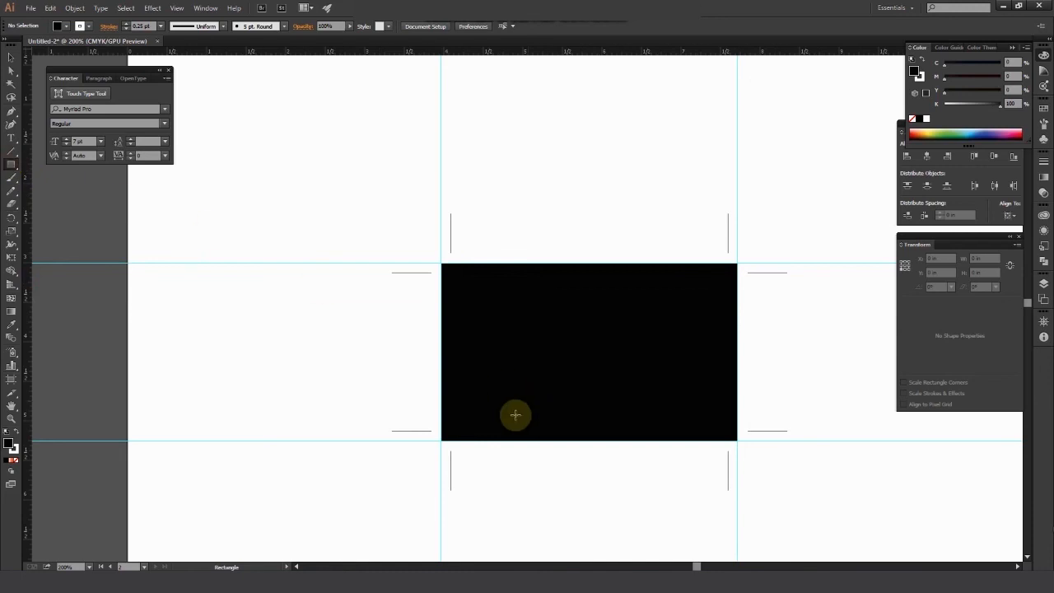
pyautogui.moveTo(442, 415)
pyautogui.mouseDown()
pyautogui.moveTo(631, 442)
pyautogui.moveTo(737, 441)
pyautogui.mouseUp()
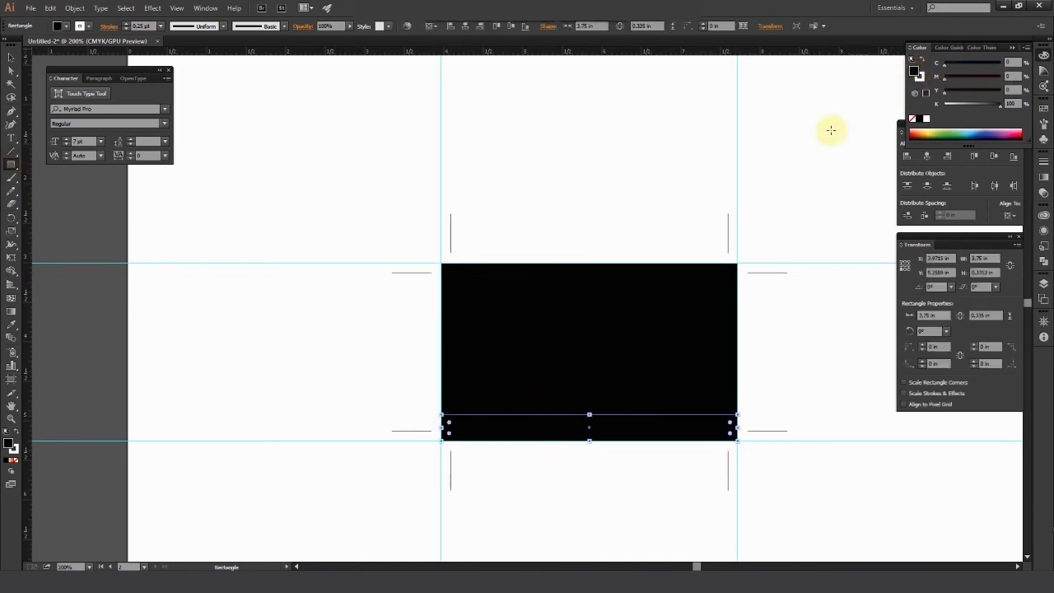
pyautogui.hotkey('ctrl', '-')
pyautogui.click(11, 324)
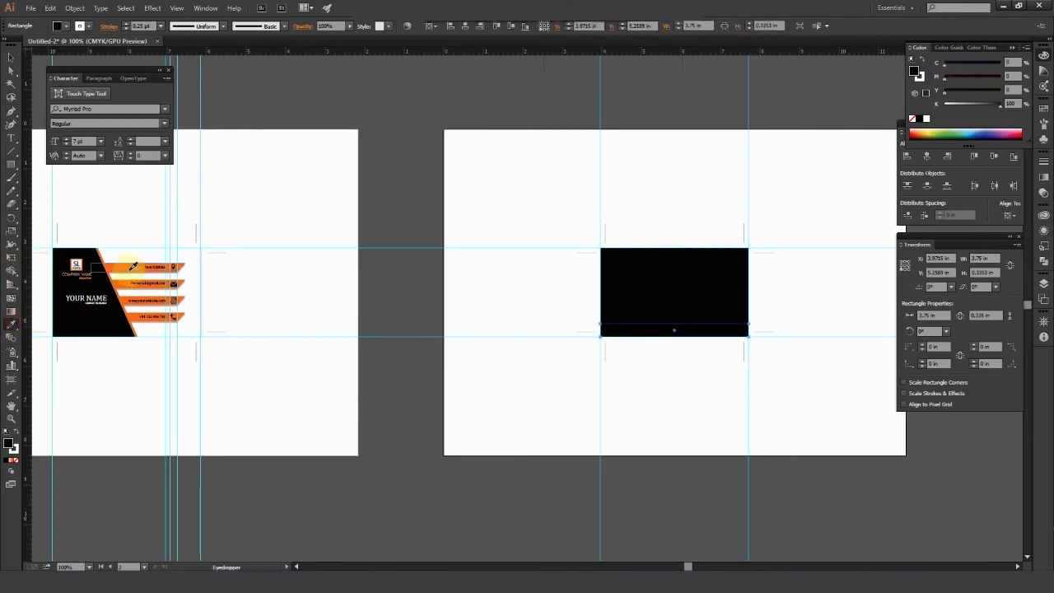
pyautogui.click(133, 266)
pyautogui.click(10, 57)
pyautogui.click(771, 307)
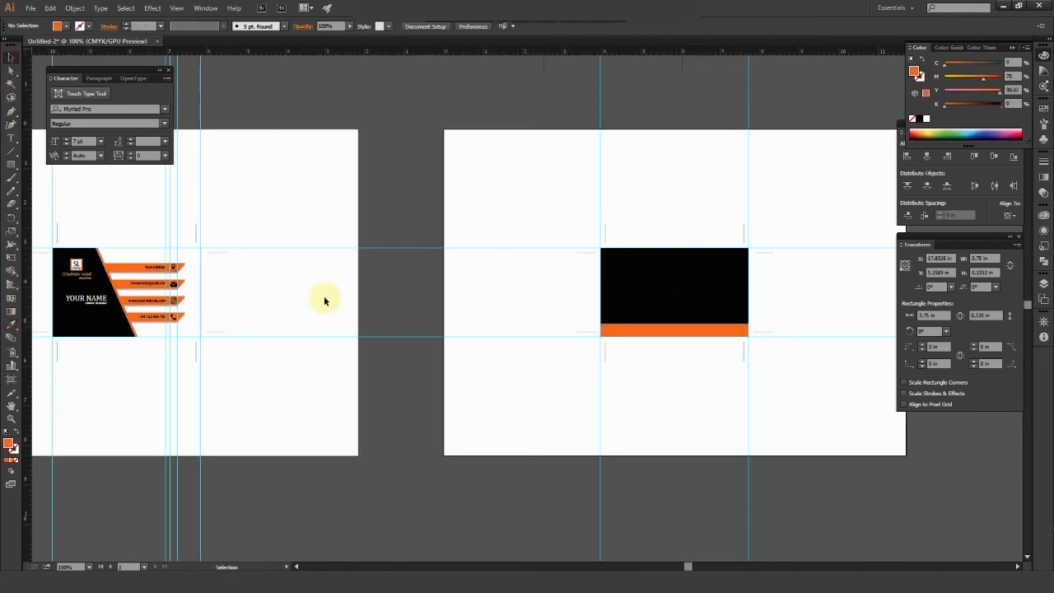
# Ungroup the card artwork on the first artboard
pyautogui.scroll(2, 66, 267)
pyautogui.scroll(1, 89, 260)
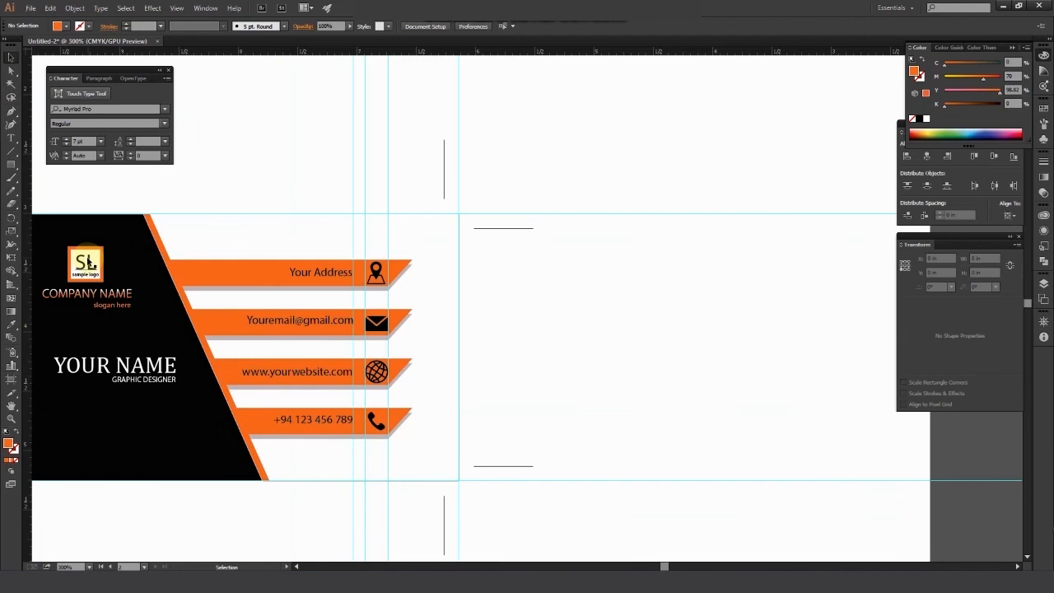
pyautogui.click(269, 308)
pyautogui.scroll(-4, 388, 352)
pyautogui.scroll(3, 305, 355)
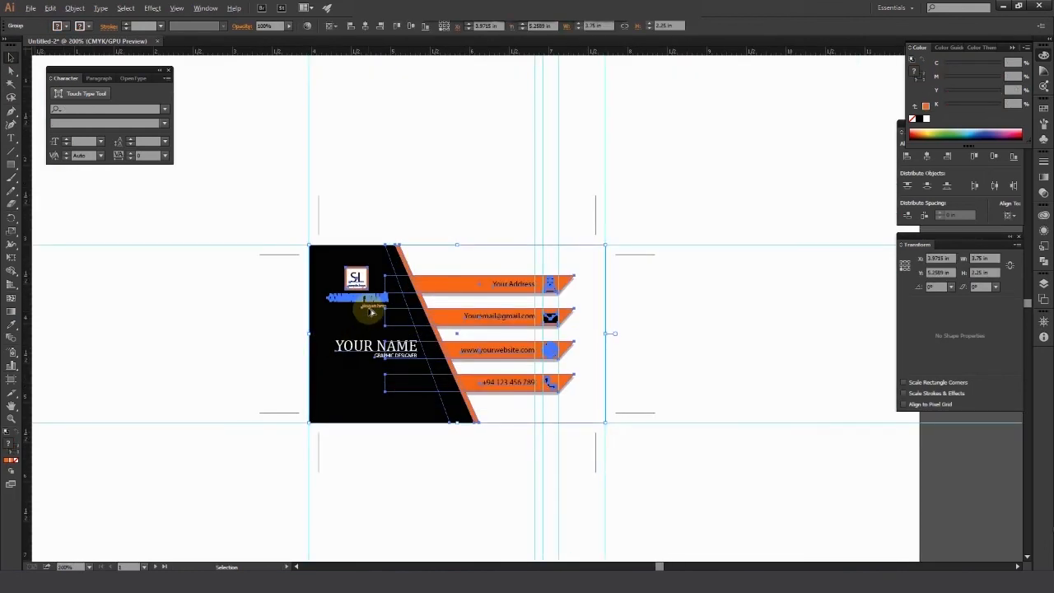
pyautogui.scroll(2, 367, 310)
pyautogui.rightClick(363, 279)
pyautogui.click(394, 341)
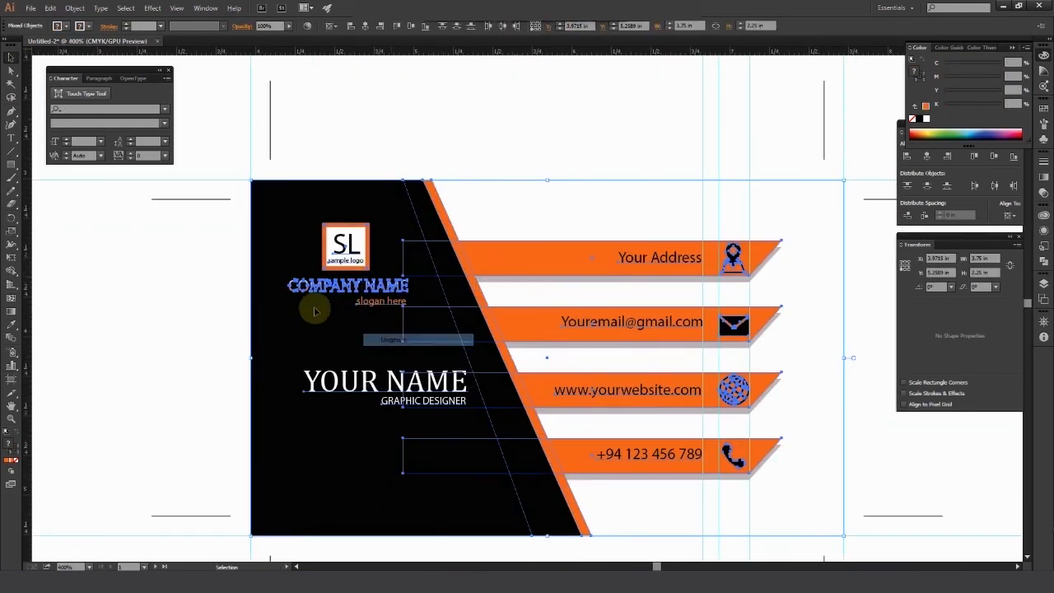
pyautogui.click(221, 278)
# Group the white logo square with its "SL" and "sample logo" texts
pyautogui.scroll(2, 354, 253)
pyautogui.click(331, 238)
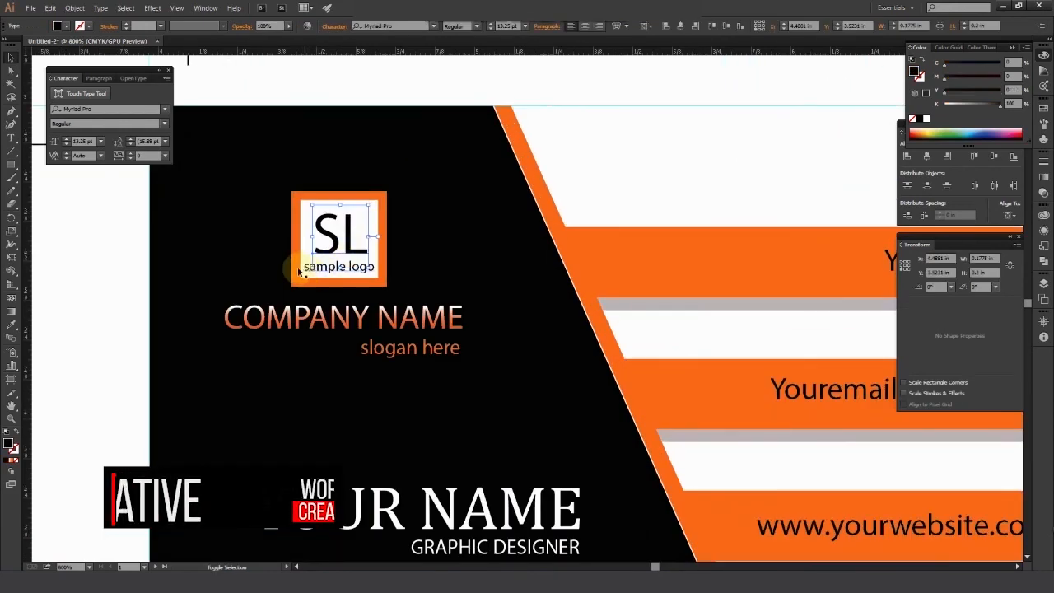
pyautogui.keyDown('shift'); pyautogui.click(297, 268); pyautogui.keyUp('shift')
pyautogui.rightClick(334, 277)
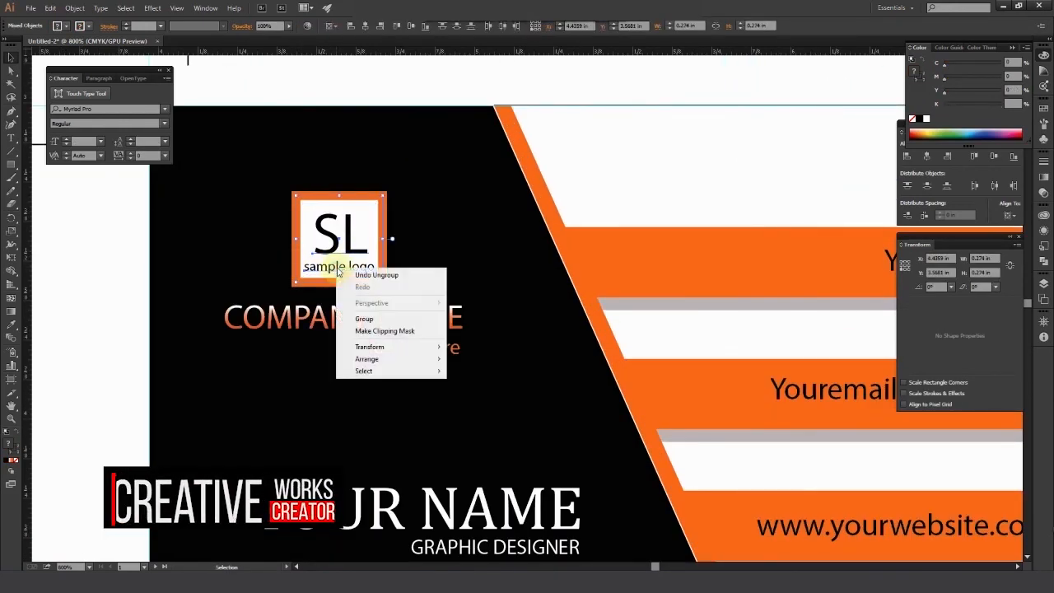
pyautogui.click(374, 313)
# Copy the logo, company name and slogan onto the black card back and bring the copies to the front
pyautogui.scroll(-2, 339, 313)
pyautogui.keyDown('shift'); pyautogui.click(354, 316); pyautogui.keyUp('shift')
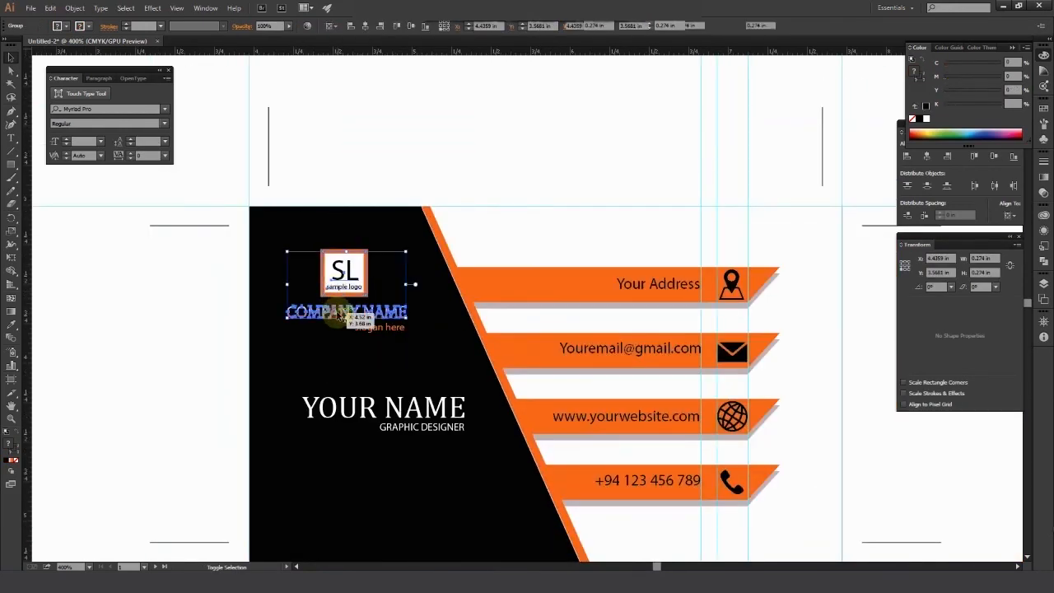
pyautogui.scroll(-3, 382, 331)
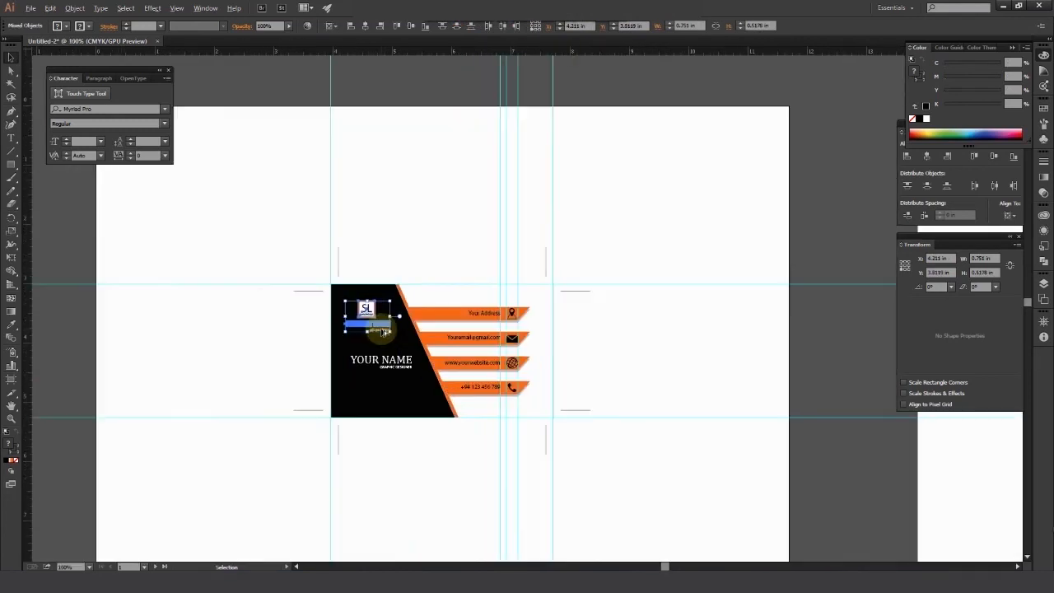
pyautogui.scroll(-2, 382, 331)
pyautogui.moveTo(234, 294); pyautogui.dragTo(811, 306)
pyautogui.hotkey('ctrl', 'shift', ']')
pyautogui.scroll(4, 811, 308)
pyautogui.hotkey('ctrl', 'shift', ']')
pyautogui.click(593, 234)
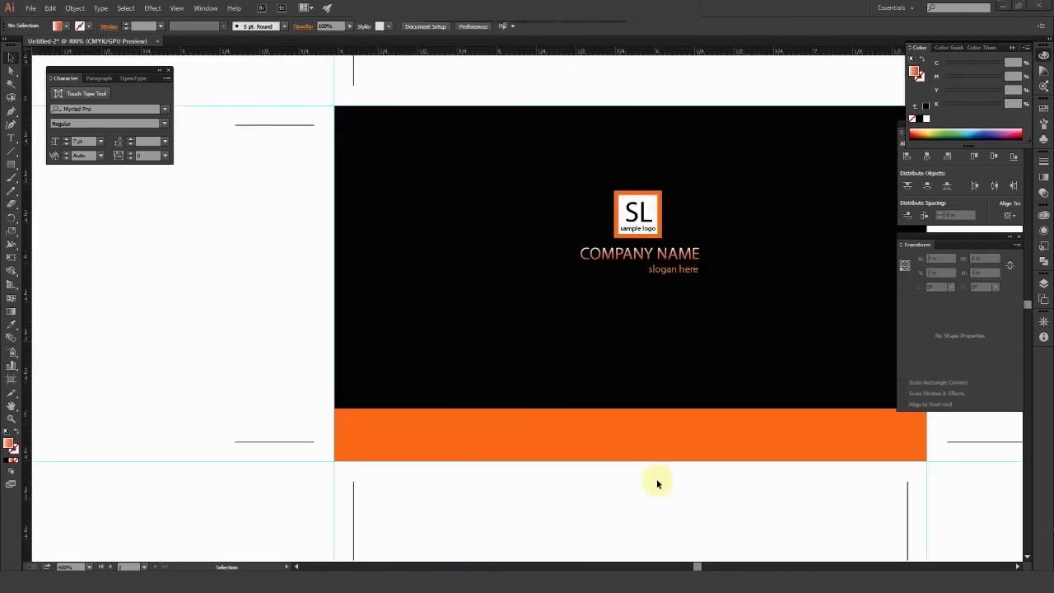
# Group the logo, company name and slogan on the card back
pyautogui.click(648, 227)
pyautogui.keyDown('shift'); pyautogui.click(665, 255); pyautogui.keyUp('shift')
pyautogui.keyDown('shift'); pyautogui.click(670, 270); pyautogui.keyUp('shift')
pyautogui.rightClick(664, 252)
pyautogui.click(682, 300)
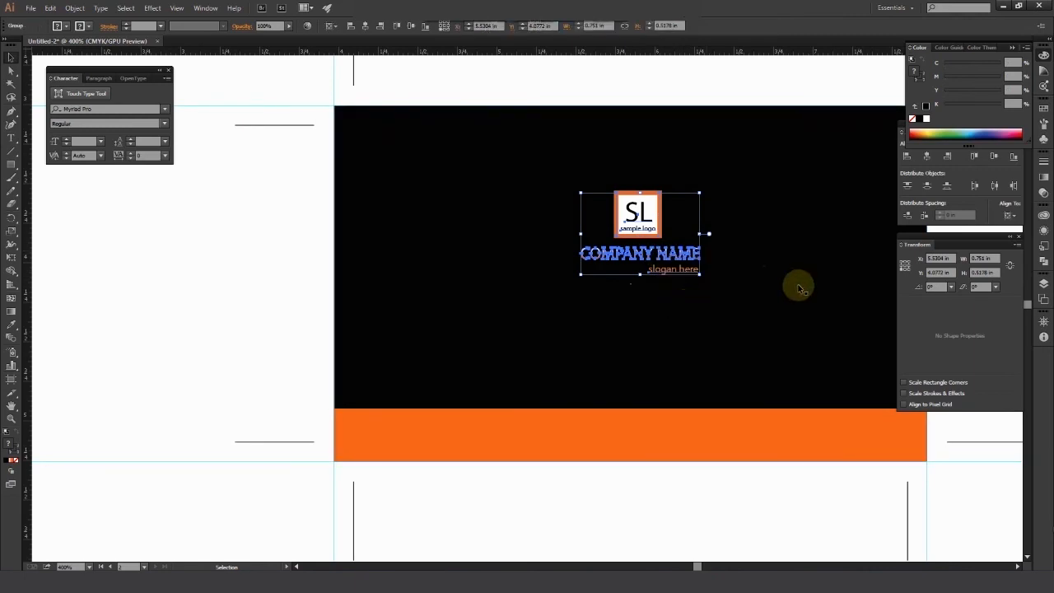